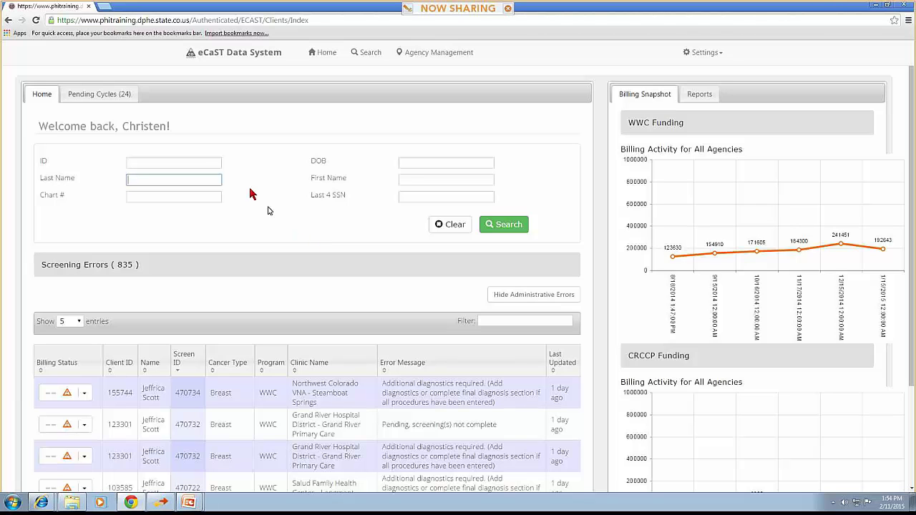
# Search for the client by her ID number, correcting the last digit
pyautogui.click(205, 164)
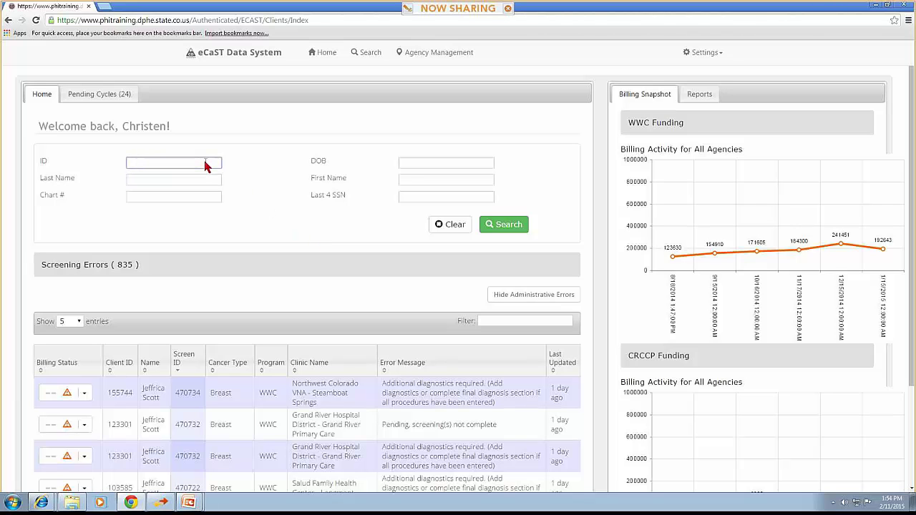
pyautogui.press('BackSpace')
pyautogui.press('Tab')
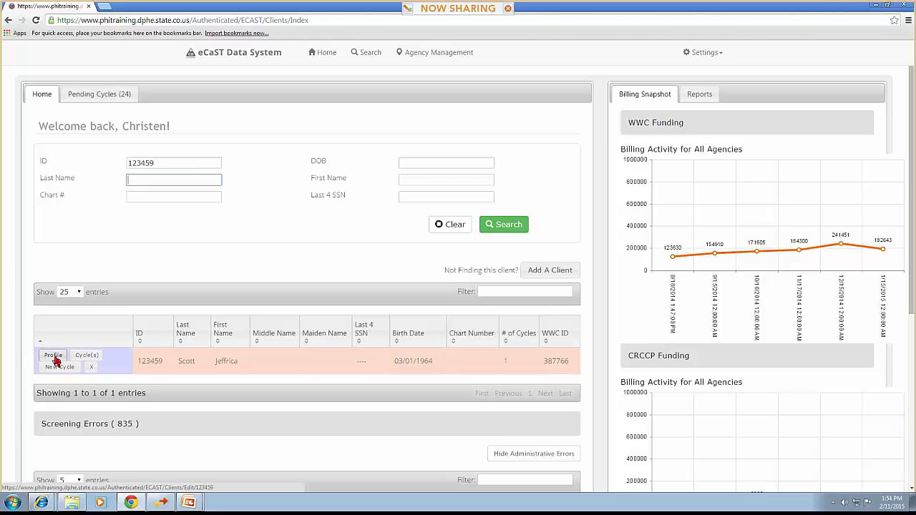
# Review the client's profile, open her clinical cycles list, and switch to the GlobalMeet window
pyautogui.click(54, 355)
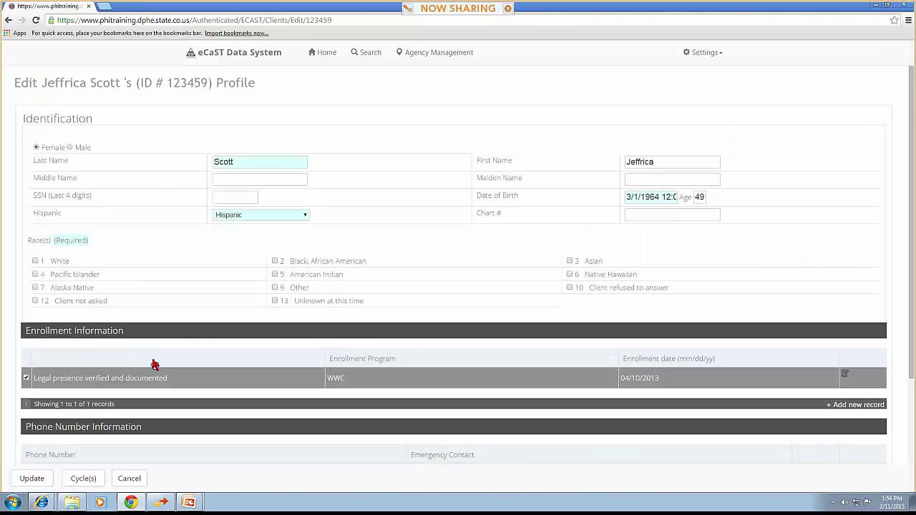
pyautogui.scroll(-3, 154, 365)
pyautogui.scroll(-1, 154, 365)
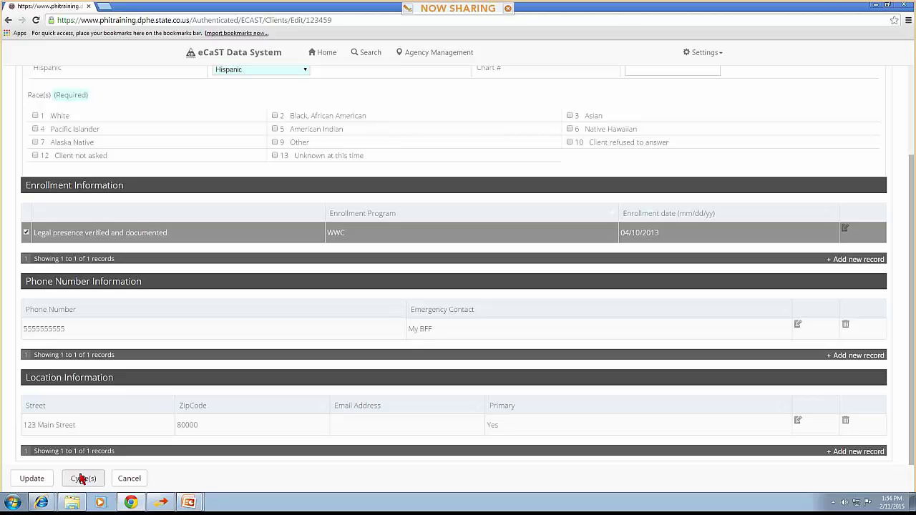
pyautogui.click(81, 478)
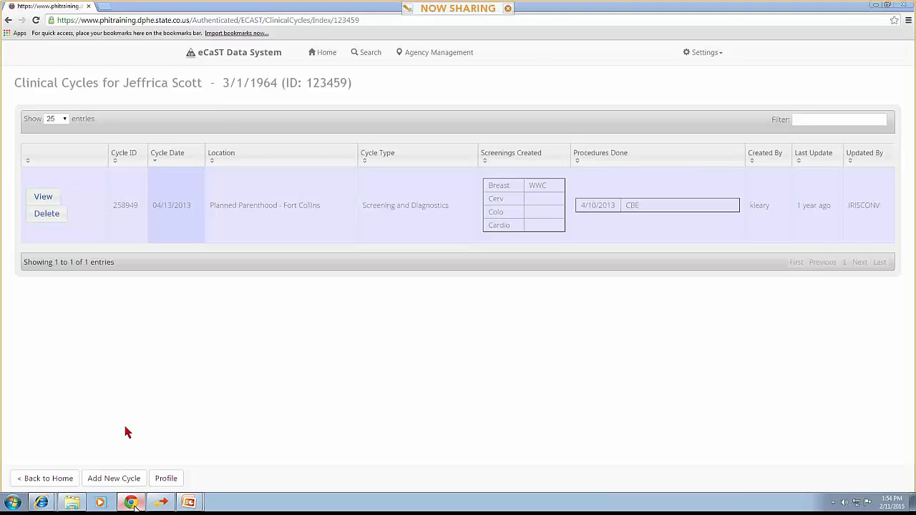
pyautogui.hotkey('alt', 'Tab')
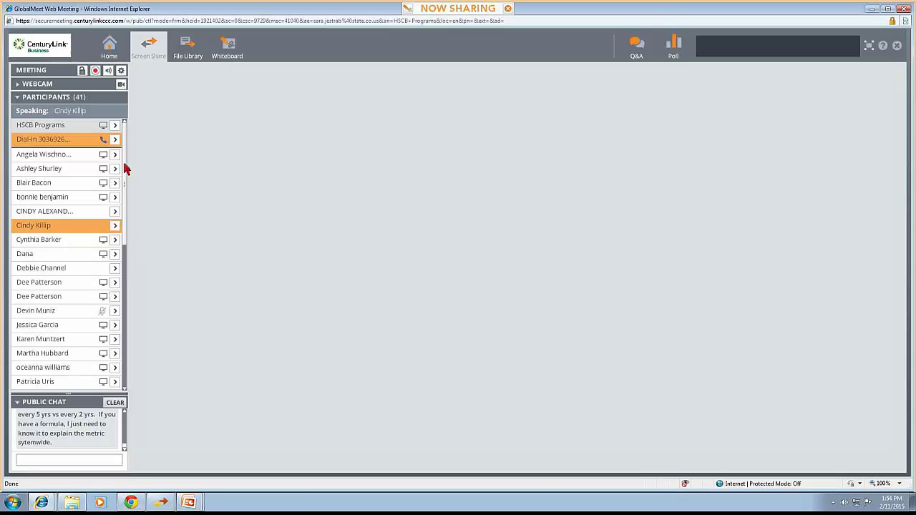
# Mute the speaking participant and minimise GlobalMeet to reveal the eCaST Training slide
pyautogui.moveTo(125, 169)
pyautogui.mouseDown()
pyautogui.moveTo(119, 320)
pyautogui.moveTo(116, 178)
pyautogui.mouseUp()
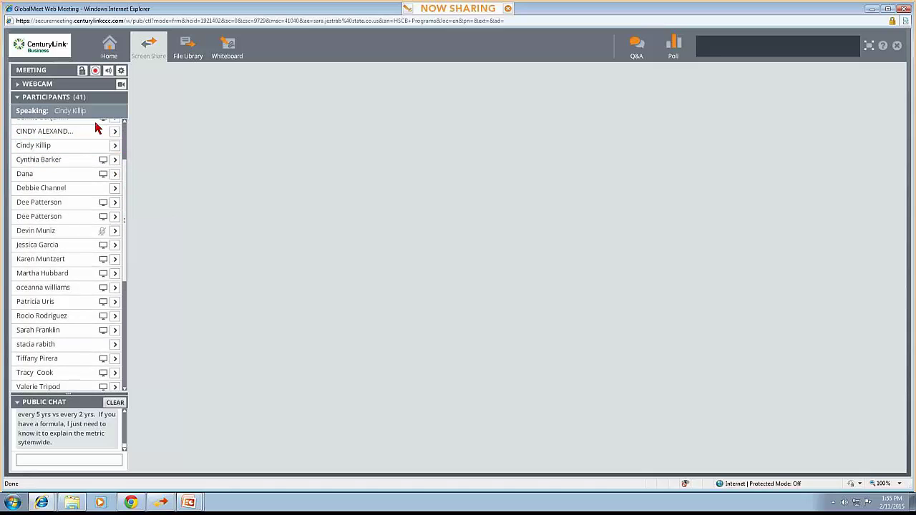
pyautogui.click(117, 149)
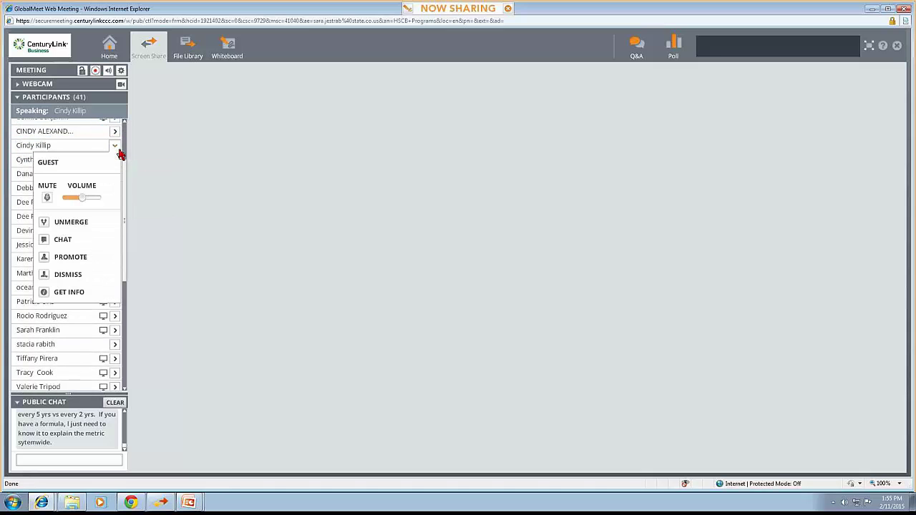
pyautogui.click(46, 198)
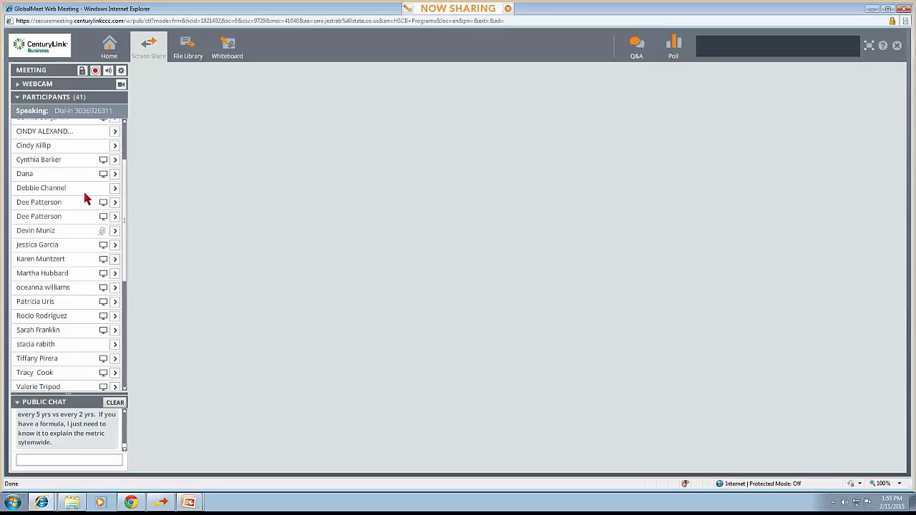
pyautogui.click(869, 10)
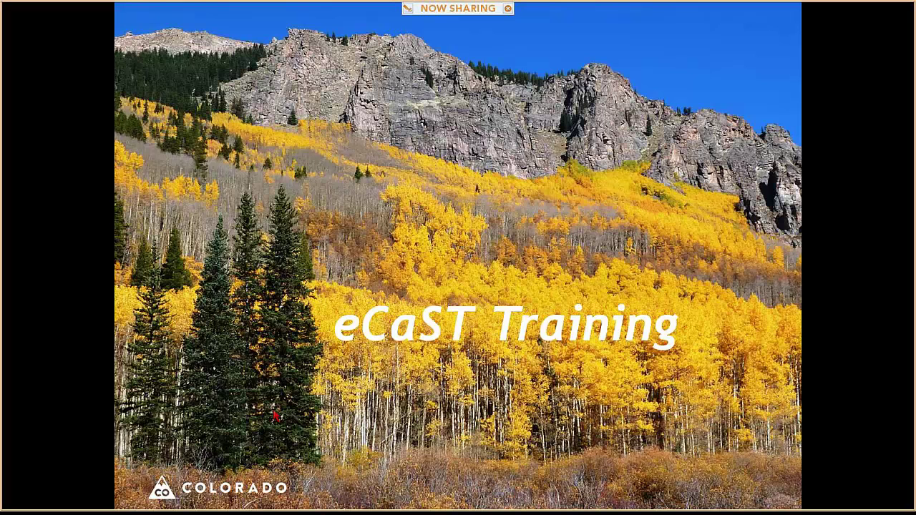
# Advance to the Agency Reimbursement slide, end the show, and return to eCaST in Chrome
pyautogui.click(329, 370)
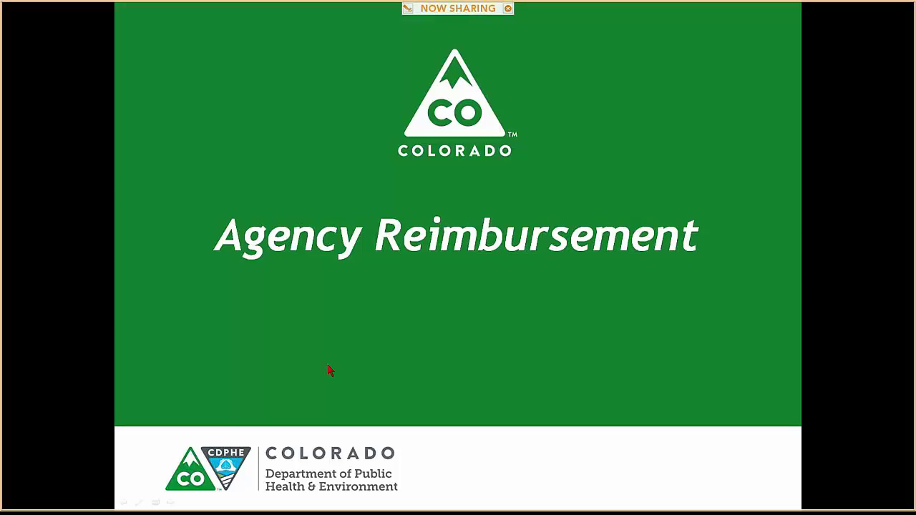
pyautogui.press('Escape')
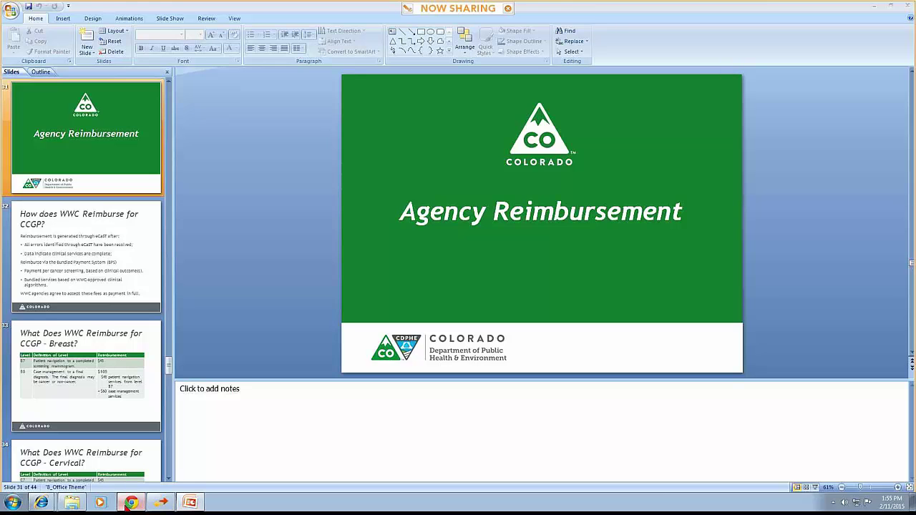
pyautogui.click(127, 504)
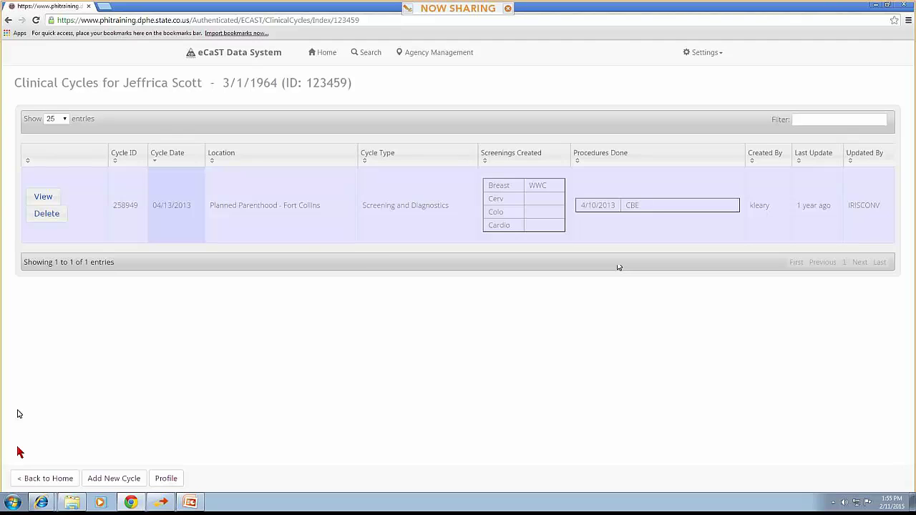
# Start a new clinical cycle with office visit date 02/03/2015
pyautogui.click(114, 478)
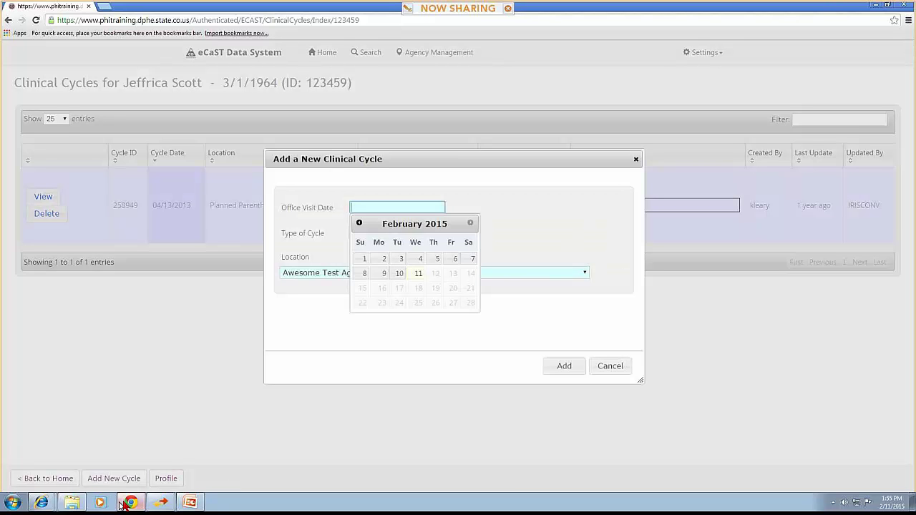
pyautogui.moveTo(127, 505)
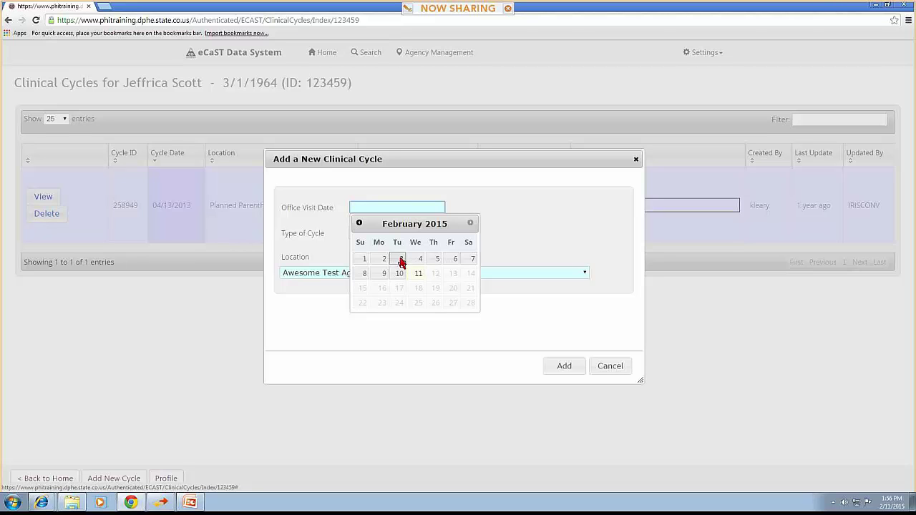
pyautogui.click(400, 261)
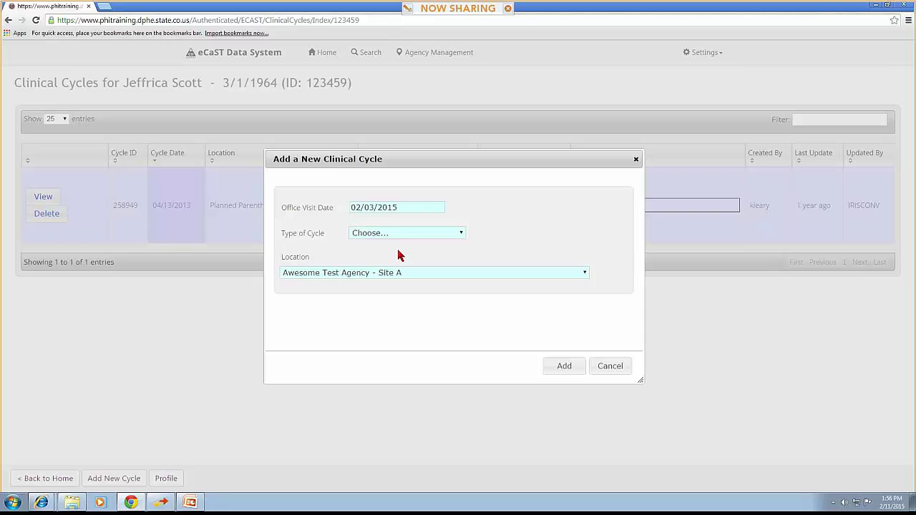
# Set cycle type to Screening and Diagnostics and location to Peak Vista Community Health Center
pyautogui.click(400, 236)
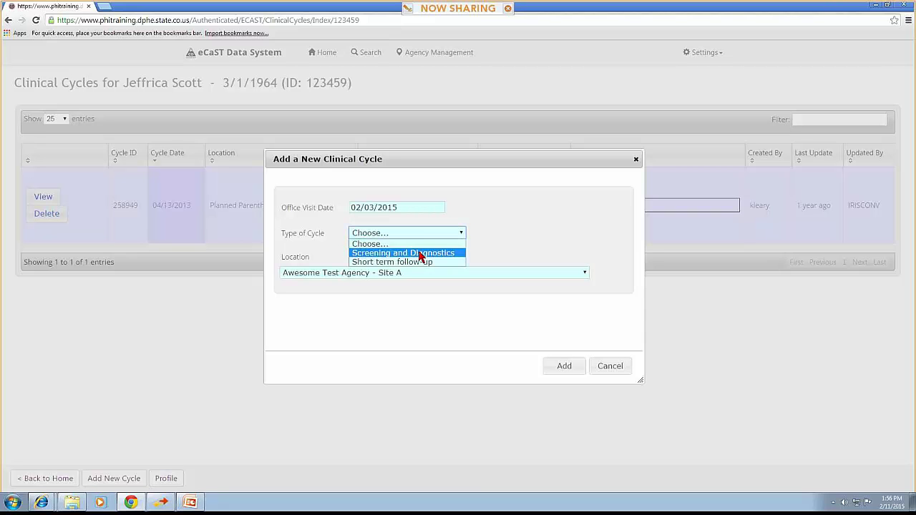
pyautogui.click(415, 253)
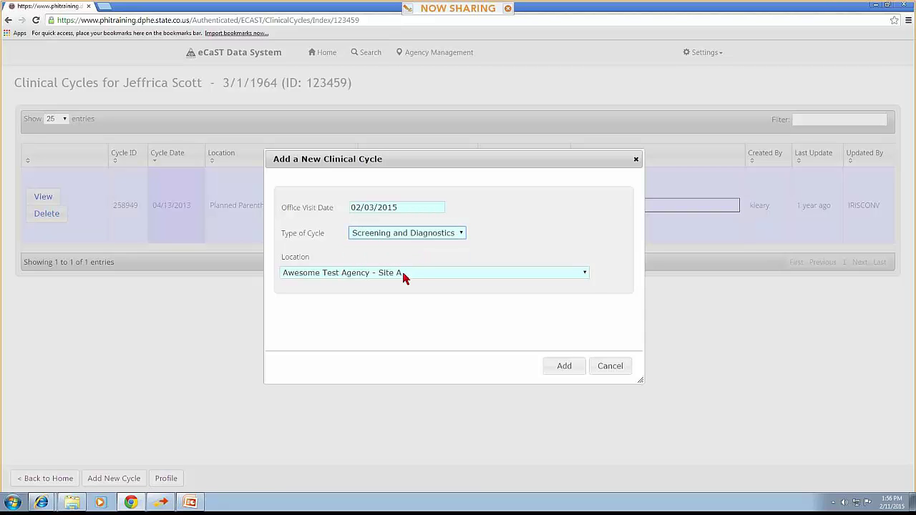
pyautogui.click(402, 272)
pyautogui.scroll(-6, 408, 334)
pyautogui.scroll(-6, 409, 337)
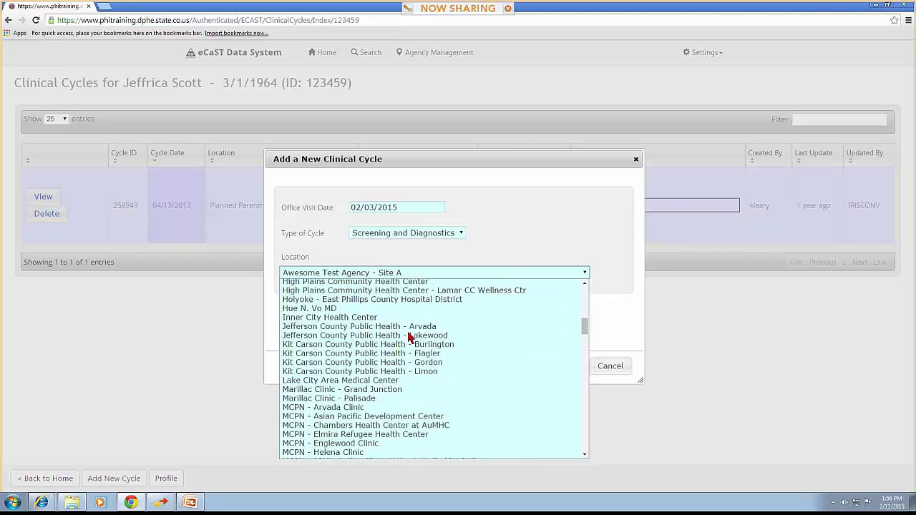
pyautogui.scroll(-6, 409, 337)
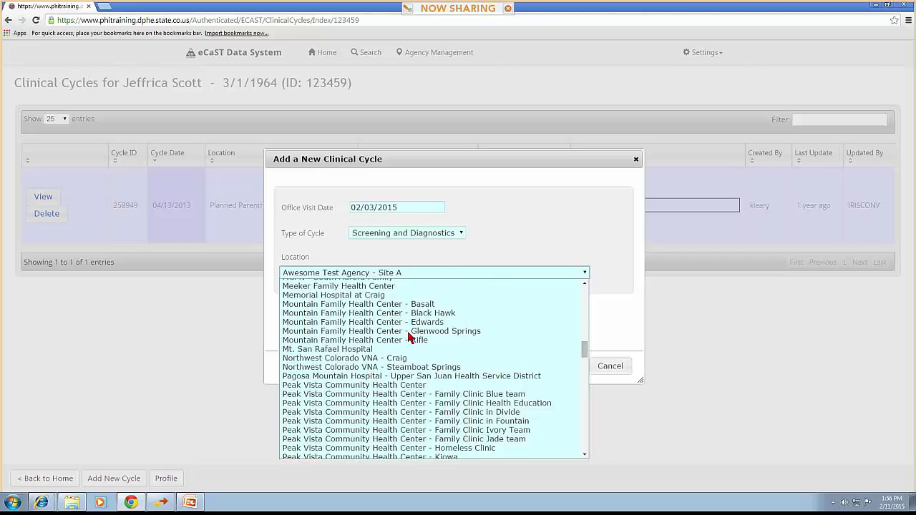
pyautogui.click(405, 385)
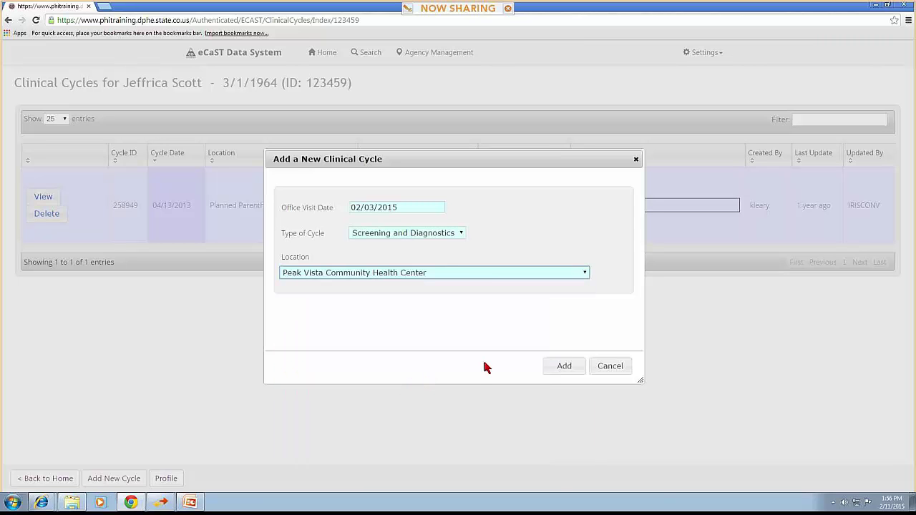
# Create the 02/03/2015 cycle and open a blank new enrollment record for its screening
pyautogui.click(557, 374)
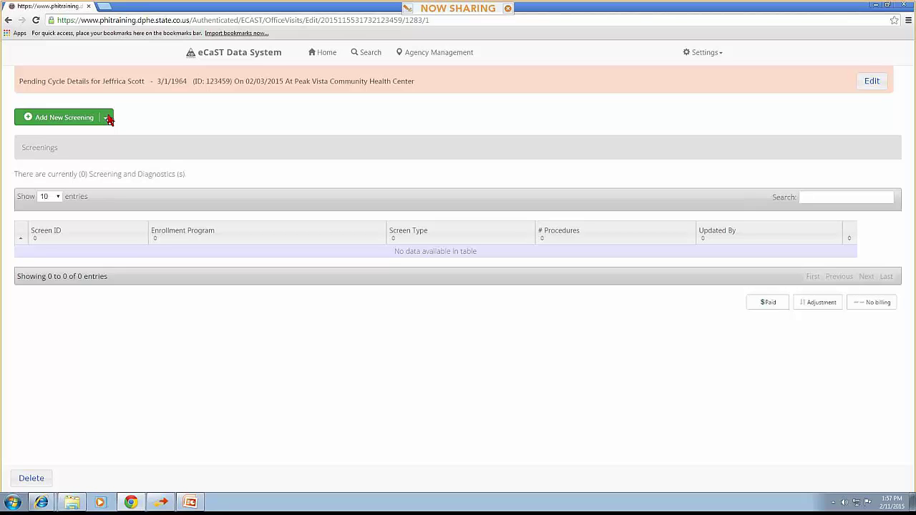
pyautogui.click(107, 118)
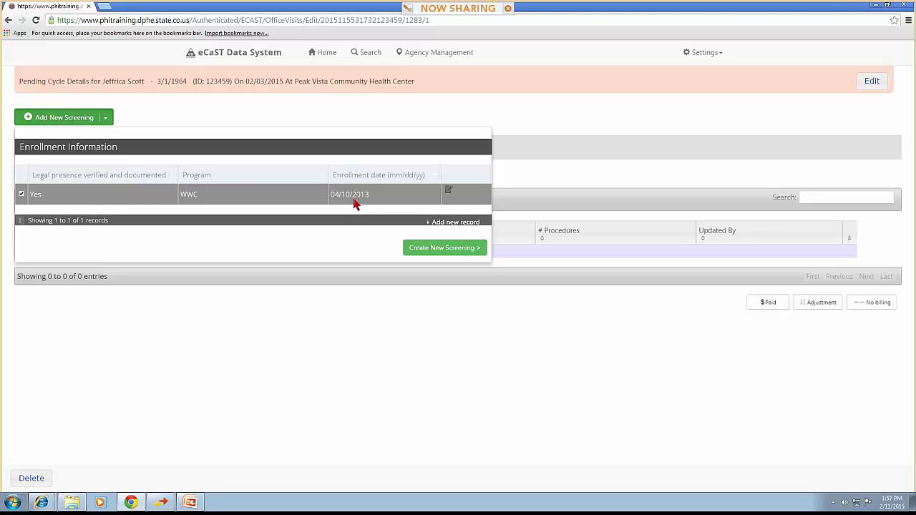
pyautogui.click(441, 229)
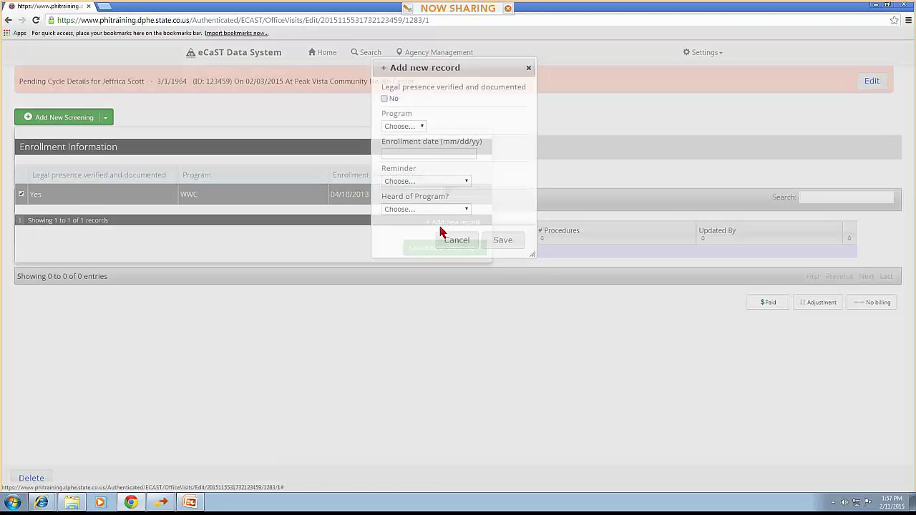
# Mark legal presence verified, choose program WWC, and set enrollment date 02/03/2015
pyautogui.click(384, 99)
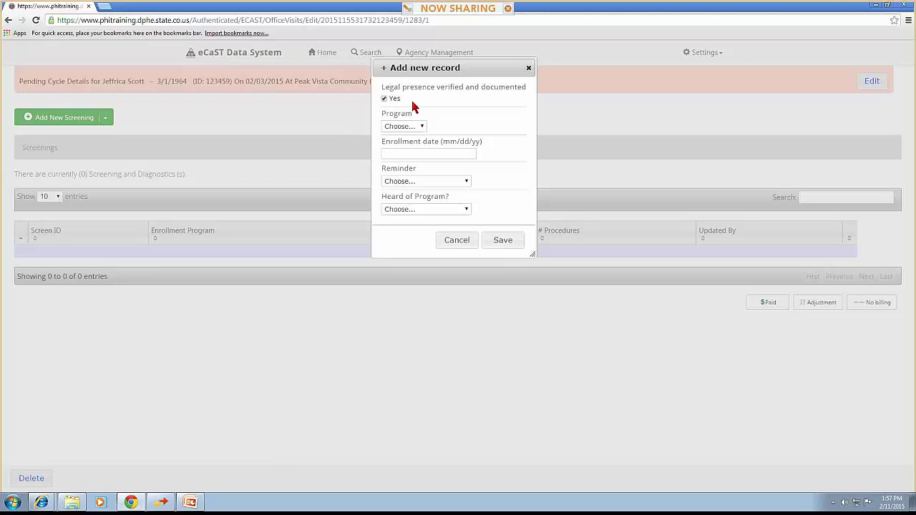
pyautogui.click(413, 127)
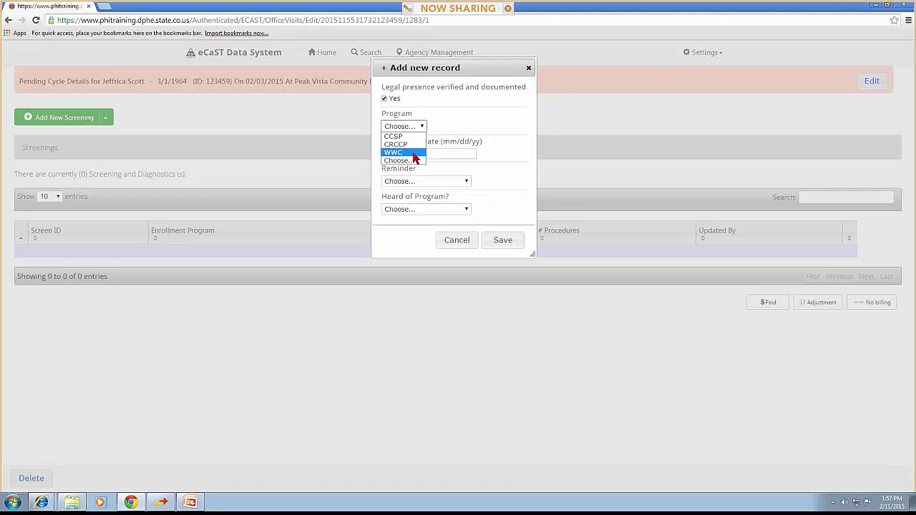
pyautogui.click(415, 153)
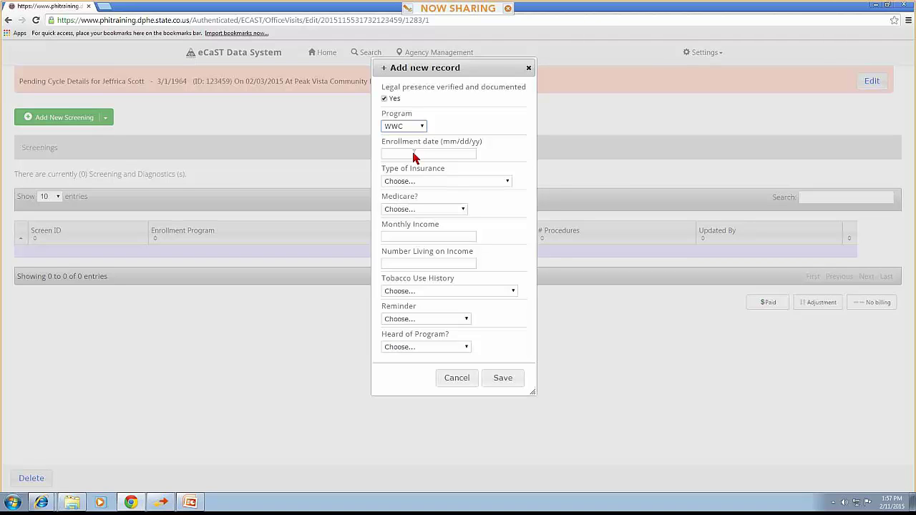
pyautogui.click(413, 155)
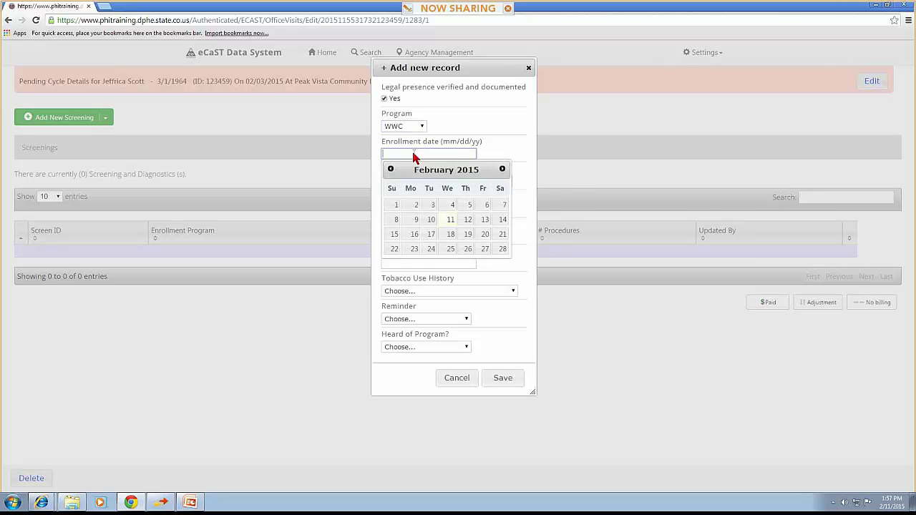
pyautogui.click(430, 205)
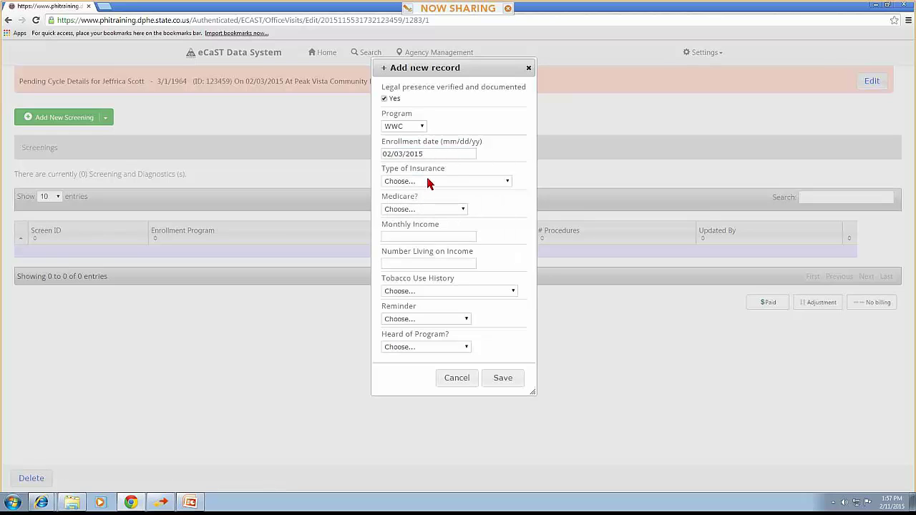
# Record insurance as Yes, has Medicaid, and No for Medicare
pyautogui.click(429, 183)
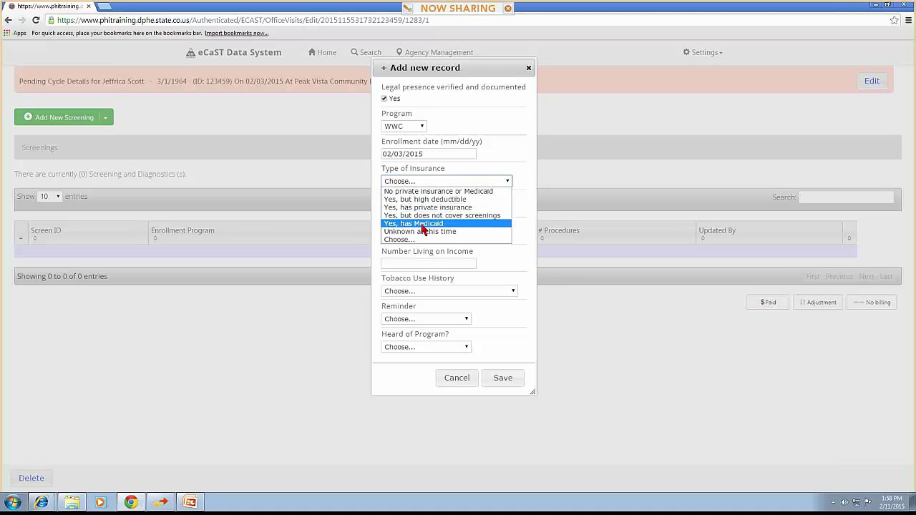
pyautogui.click(411, 224)
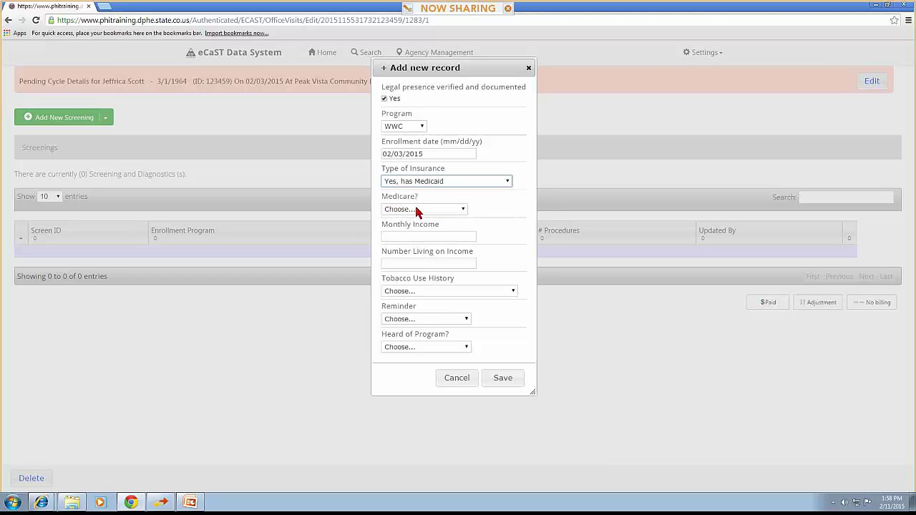
pyautogui.click(419, 209)
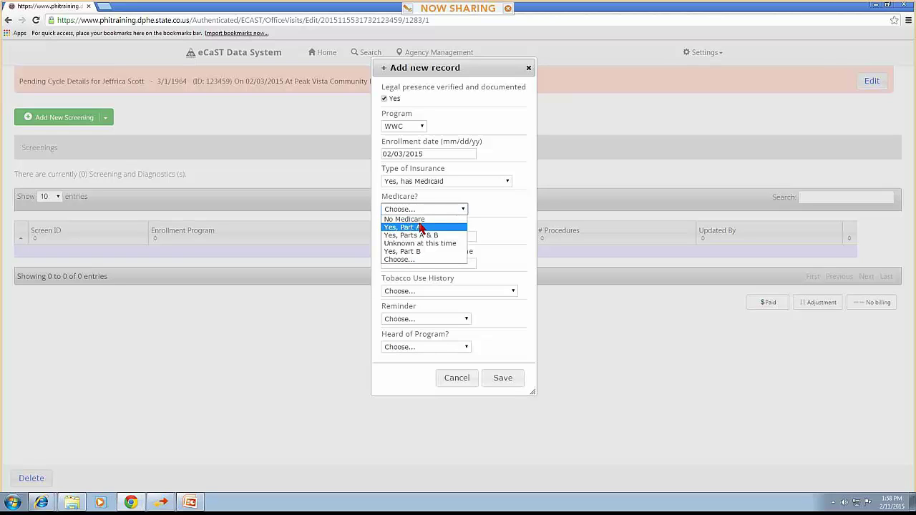
pyautogui.click(413, 219)
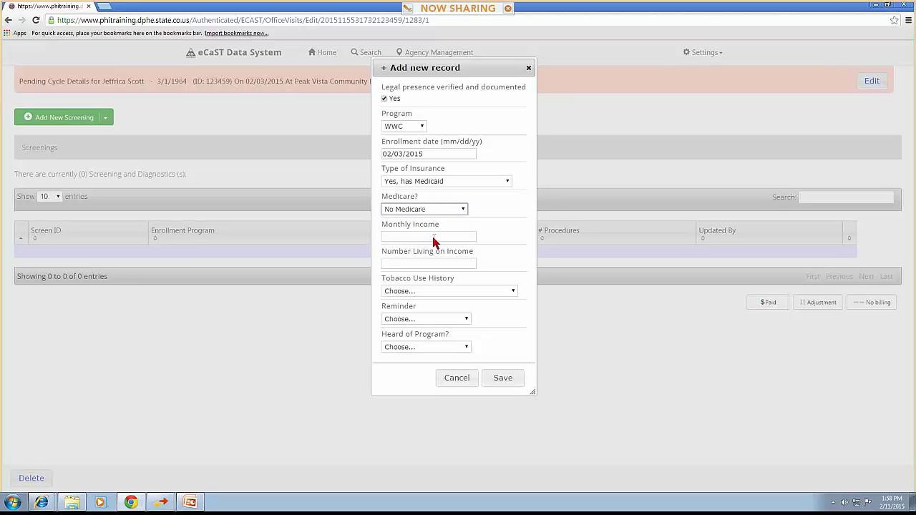
# Enter monthly income 1000 for one person, giving a 102.82 poverty percentage
pyautogui.click(434, 237)
pyautogui.write('1000')
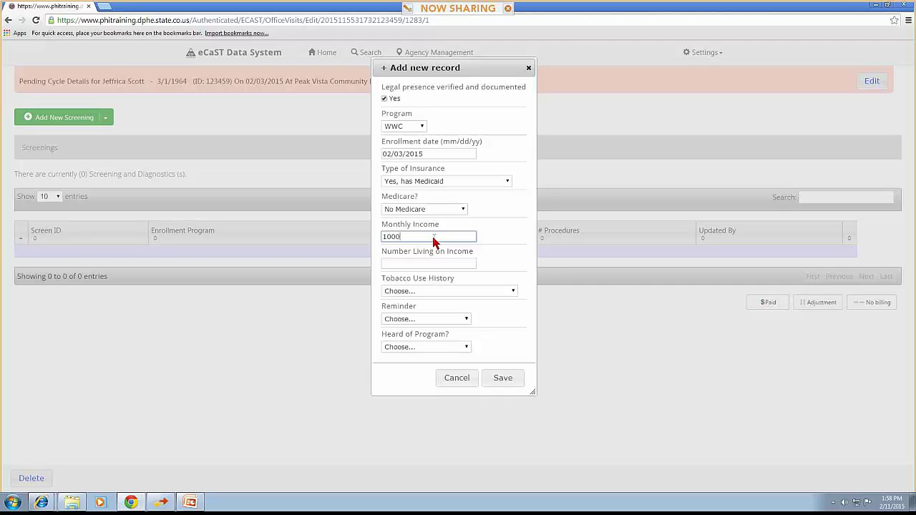
pyautogui.click(445, 263)
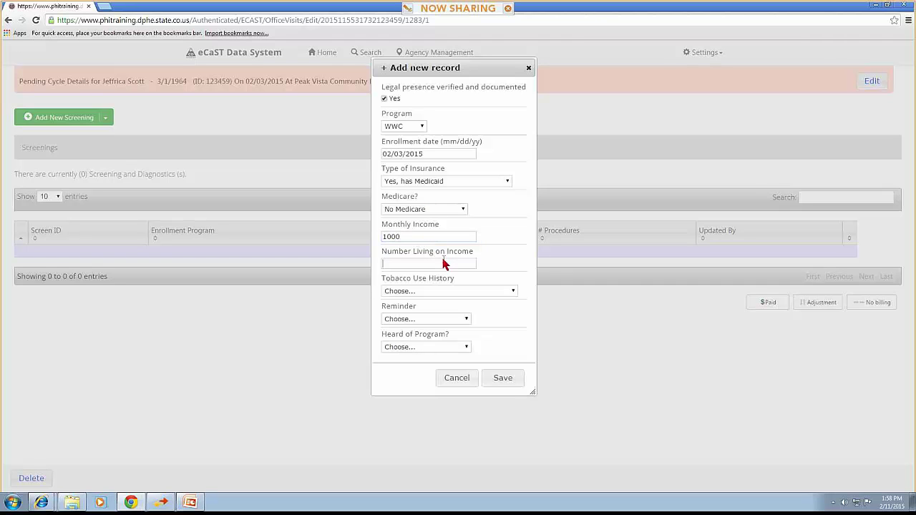
pyautogui.write('14')
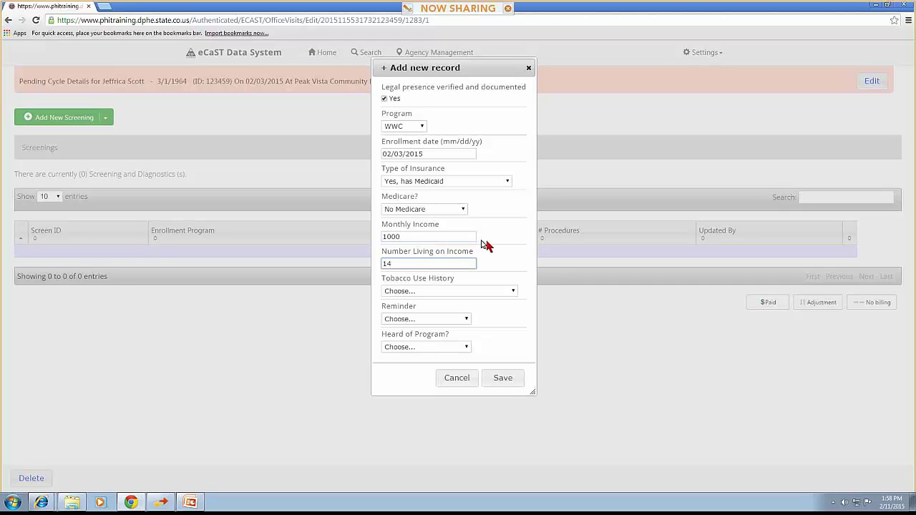
pyautogui.click(491, 247)
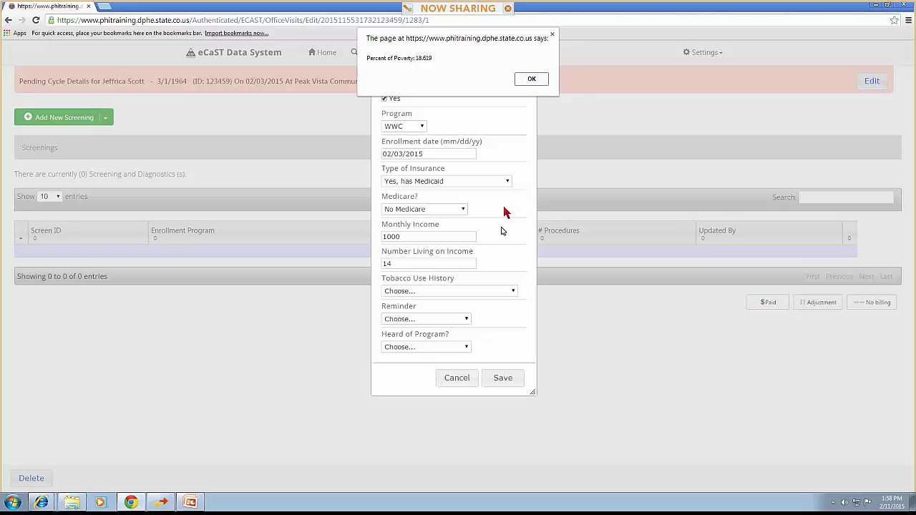
pyautogui.click(543, 80)
pyautogui.click(431, 265)
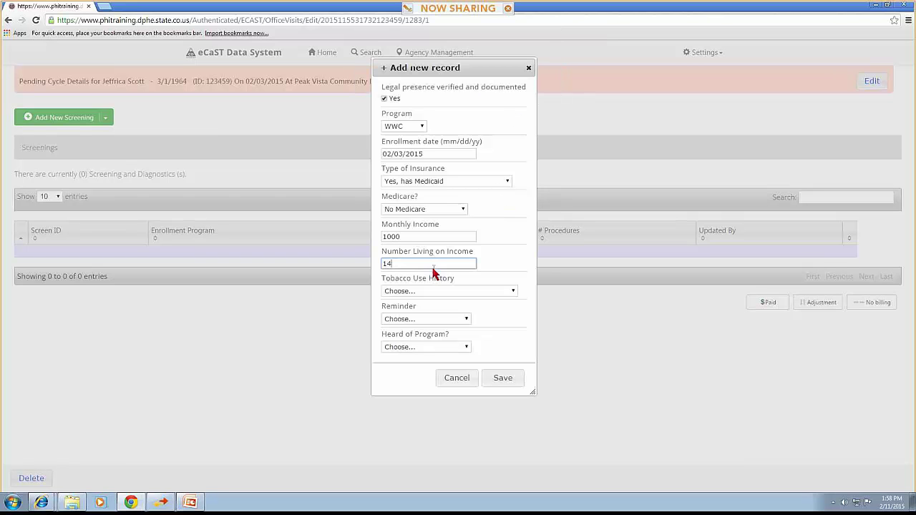
pyautogui.press('BackSpace')
pyautogui.click(532, 212)
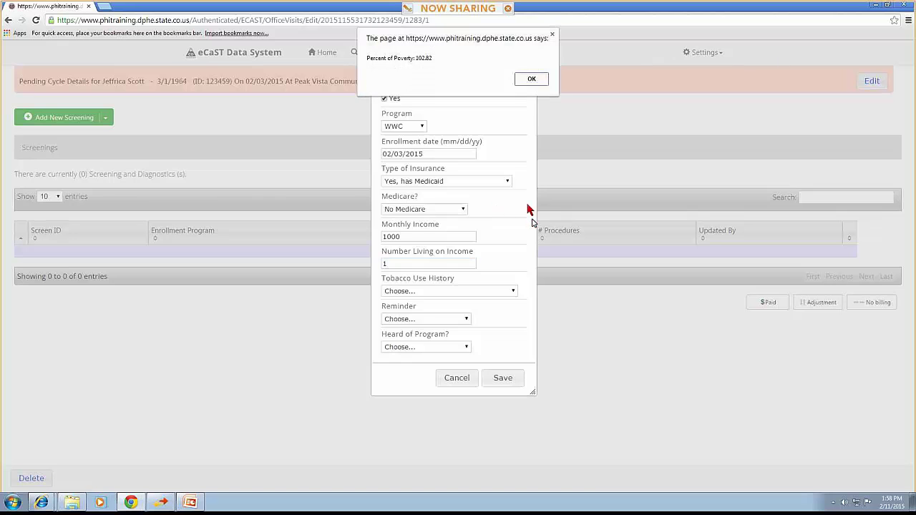
pyautogui.click(531, 79)
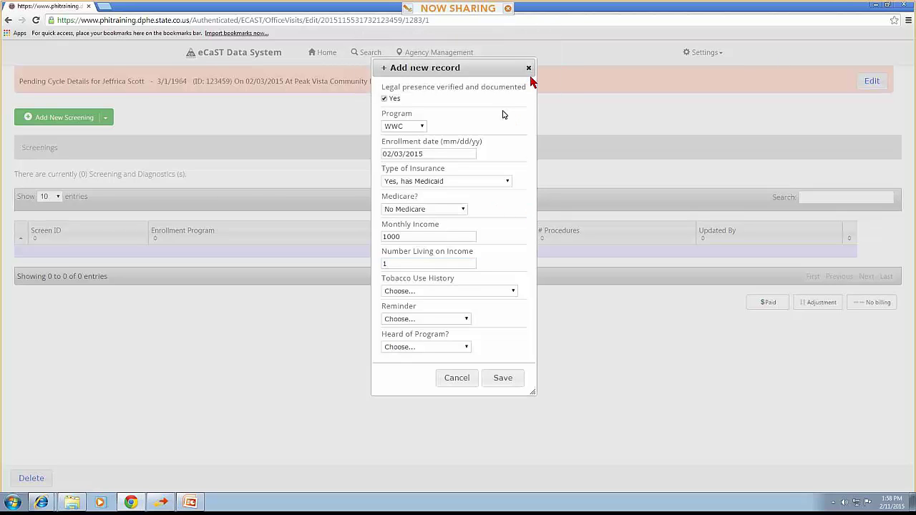
# Set tobacco Screened Negative, English reminders, and Clinic Staff/Physician as referral source
pyautogui.click(458, 291)
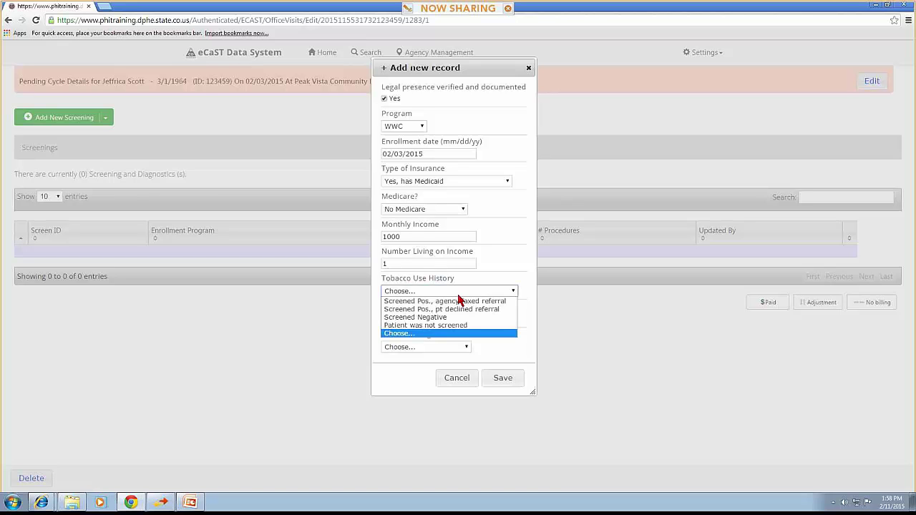
pyautogui.click(459, 317)
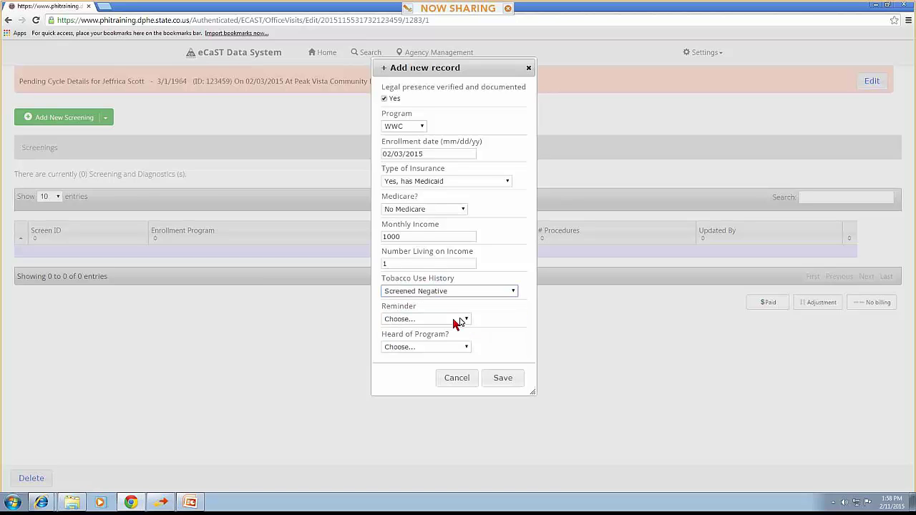
pyautogui.click(453, 324)
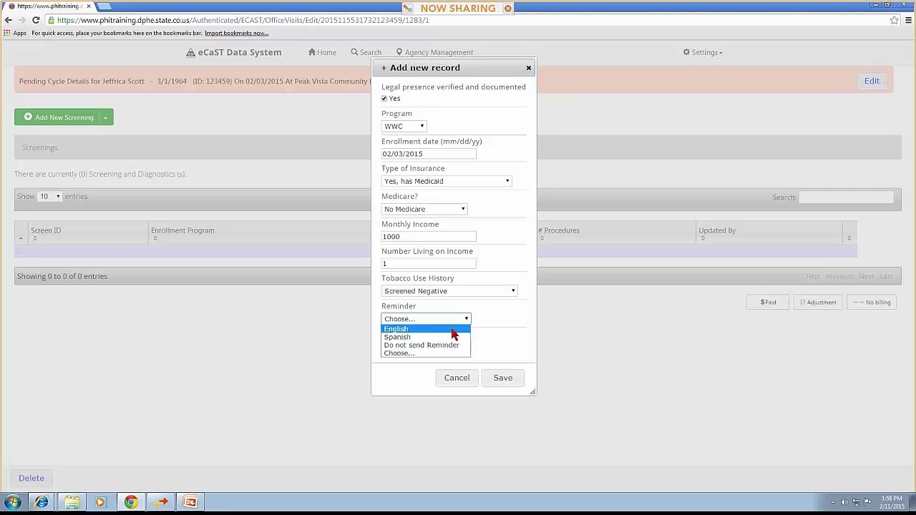
pyautogui.click(451, 328)
pyautogui.click(453, 347)
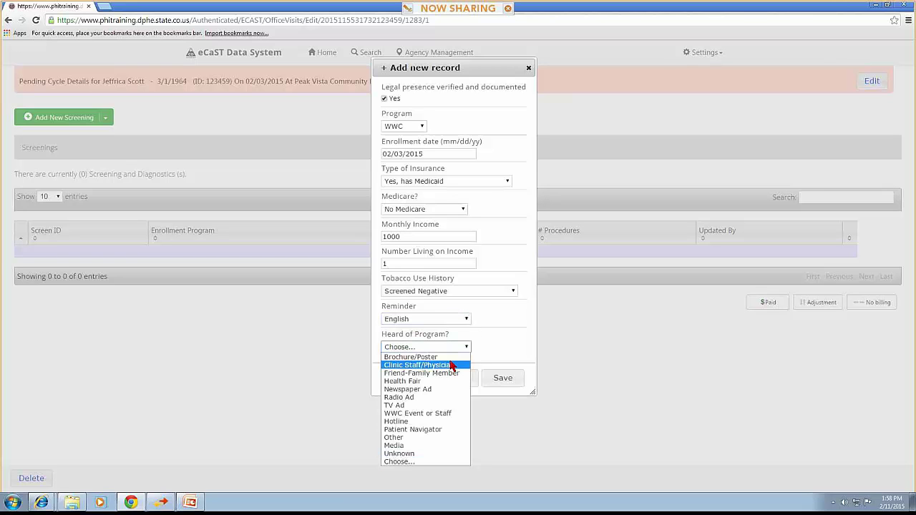
pyautogui.click(452, 365)
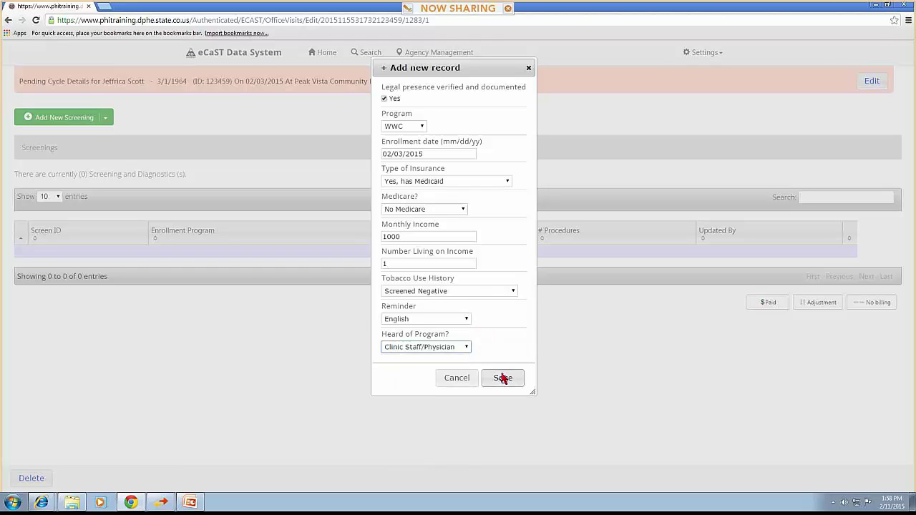
pyautogui.click(475, 183)
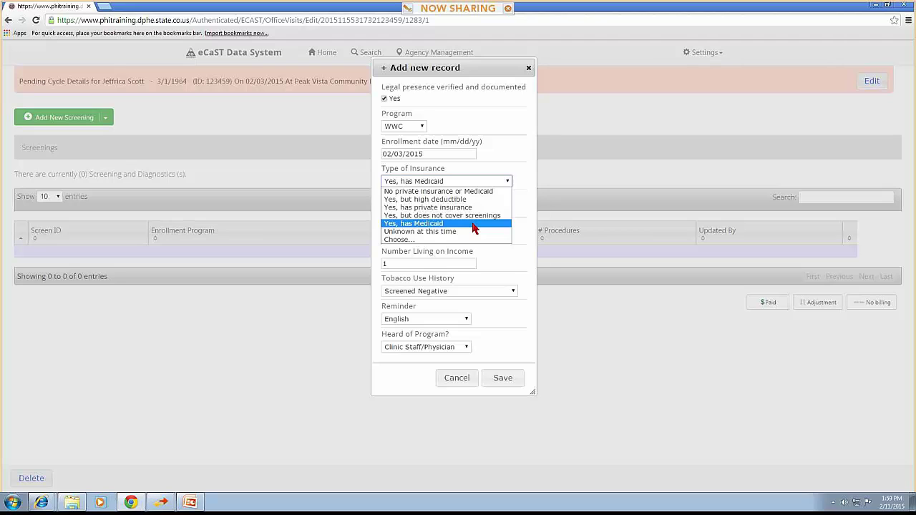
pyautogui.click(474, 224)
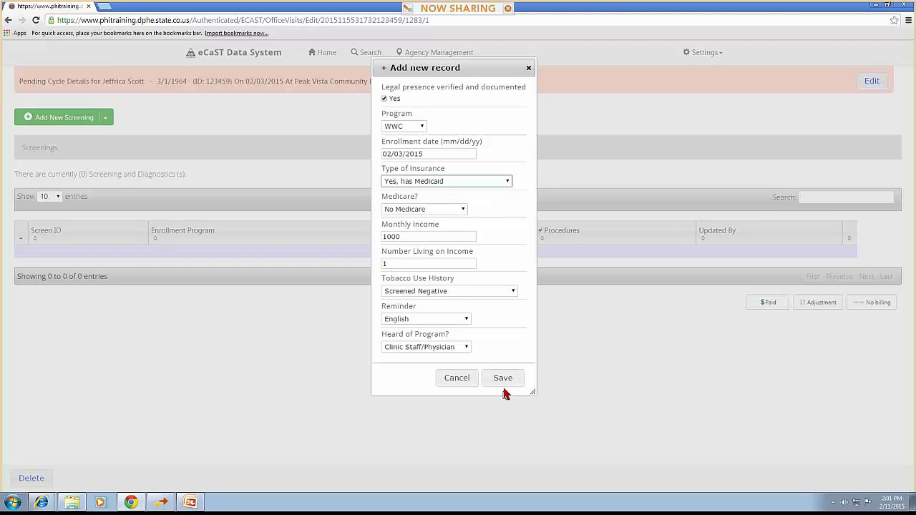
pyautogui.moveTo(142, 506)
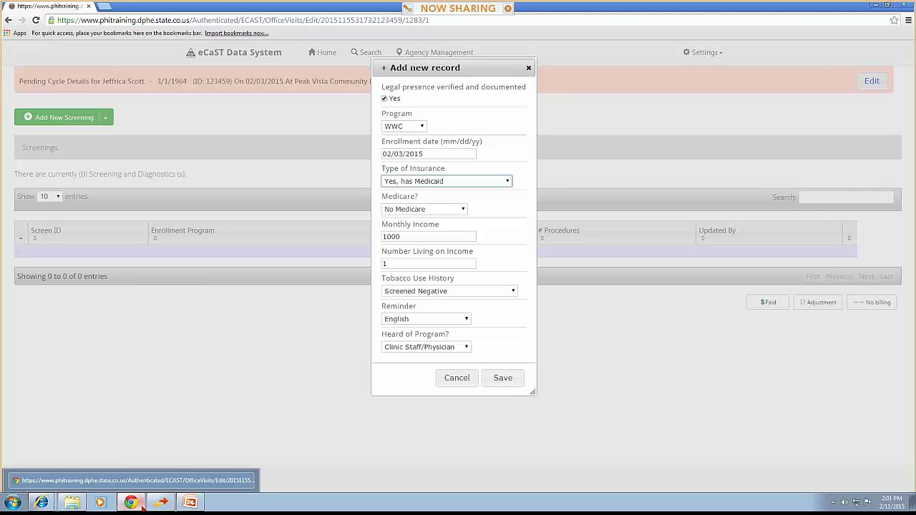
pyautogui.click(142, 504)
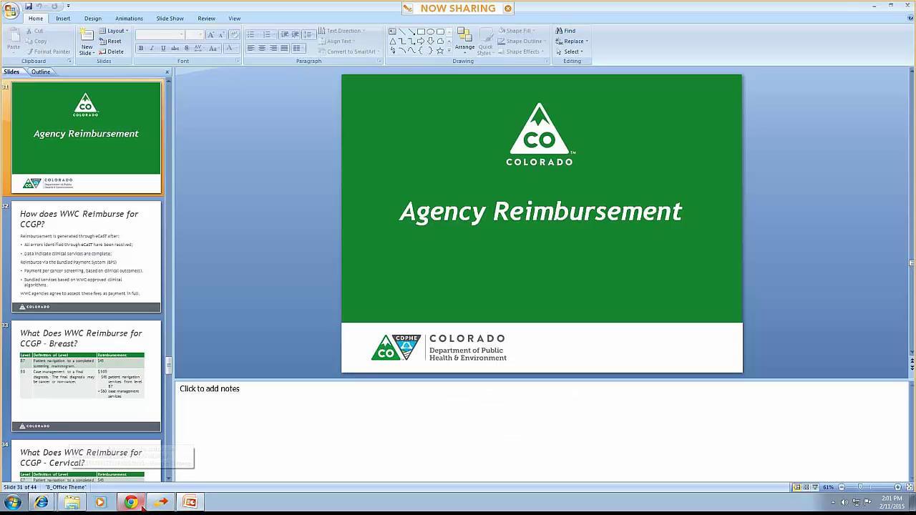
pyautogui.click(143, 504)
pyautogui.moveTo(42, 502)
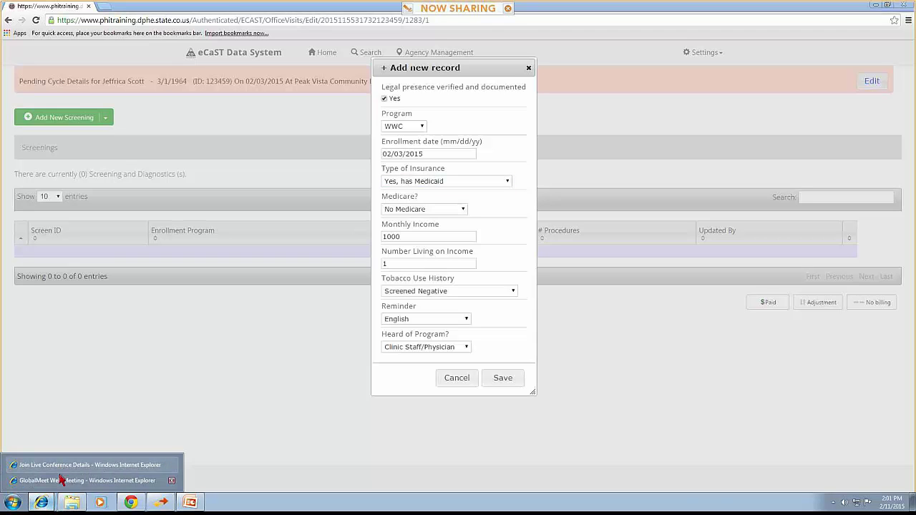
pyautogui.hotkey('alt', 'Tab')
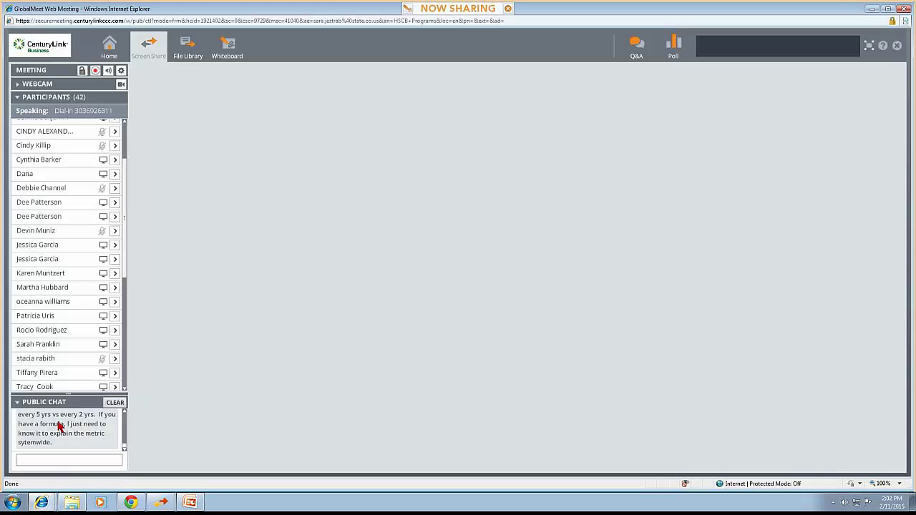
pyautogui.moveTo(66, 397); pyautogui.dragTo(86, 161)
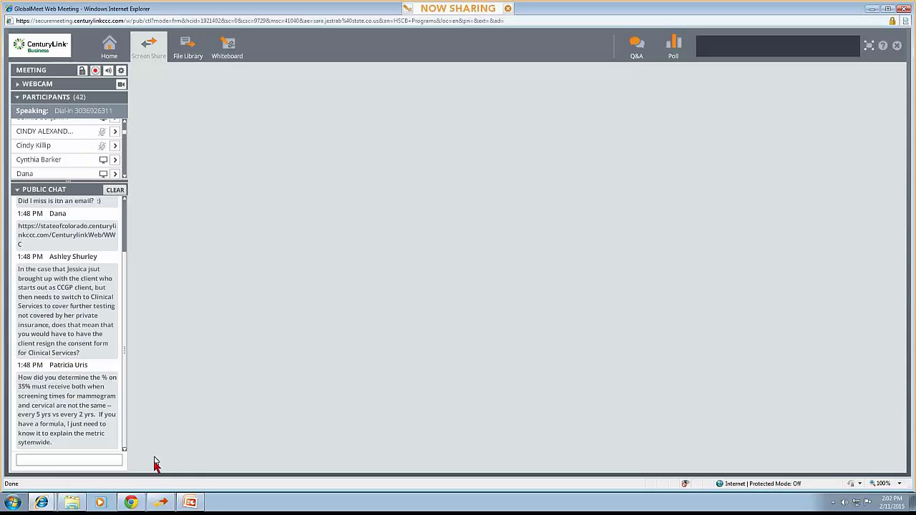
pyautogui.click(131, 503)
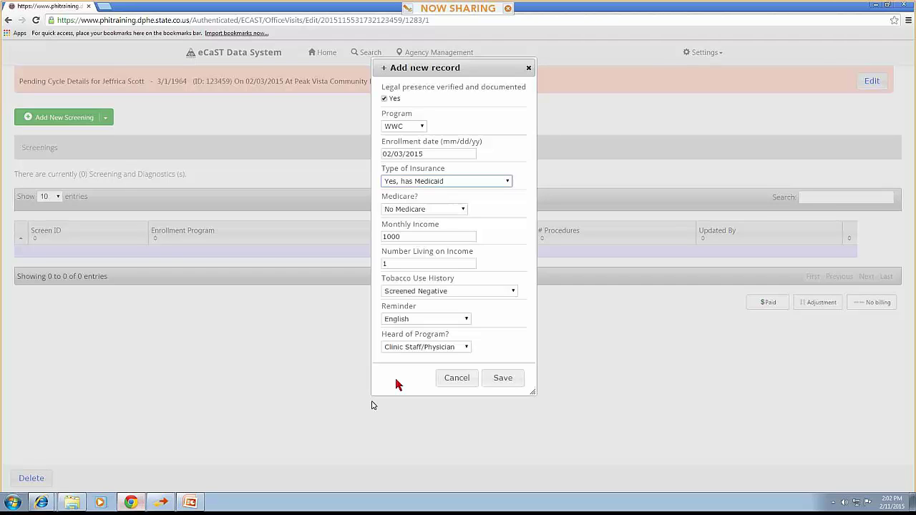
# Close the enrollment form and create a new screening from the 02/03/2015 WWC enrollment
pyautogui.click(503, 378)
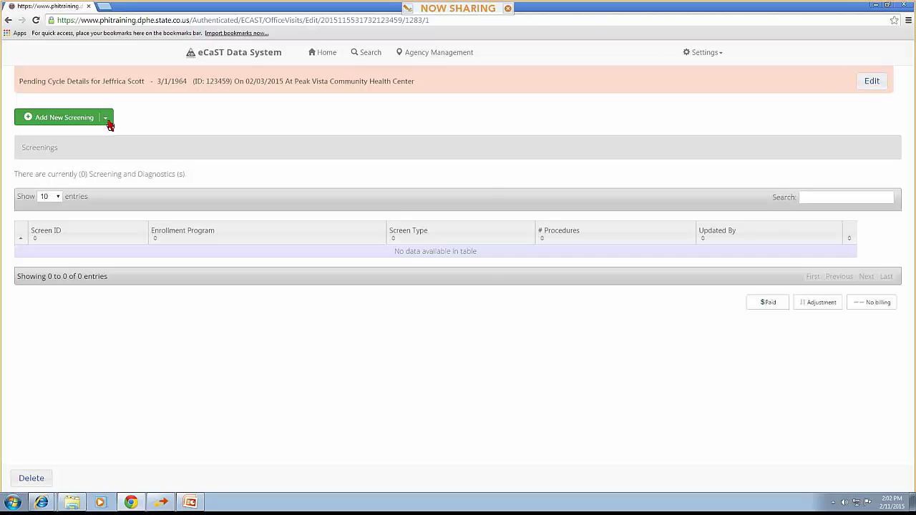
pyautogui.click(106, 120)
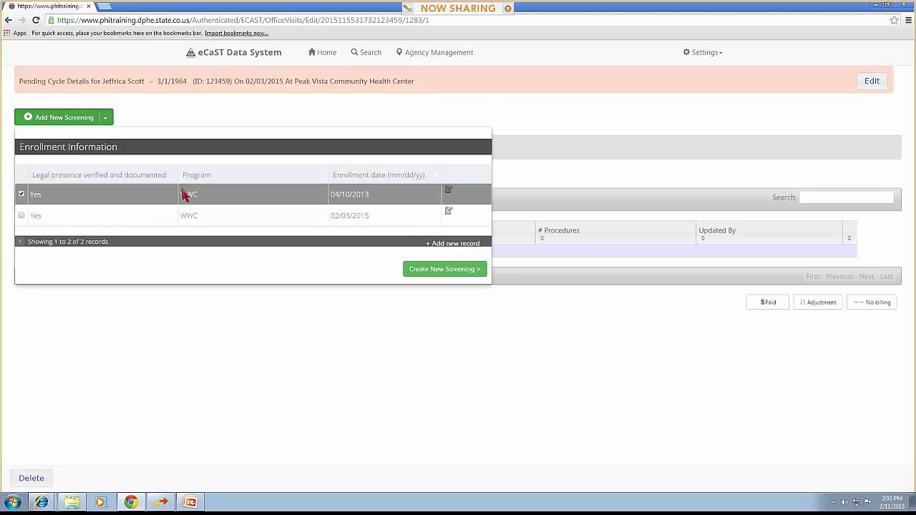
pyautogui.click(251, 215)
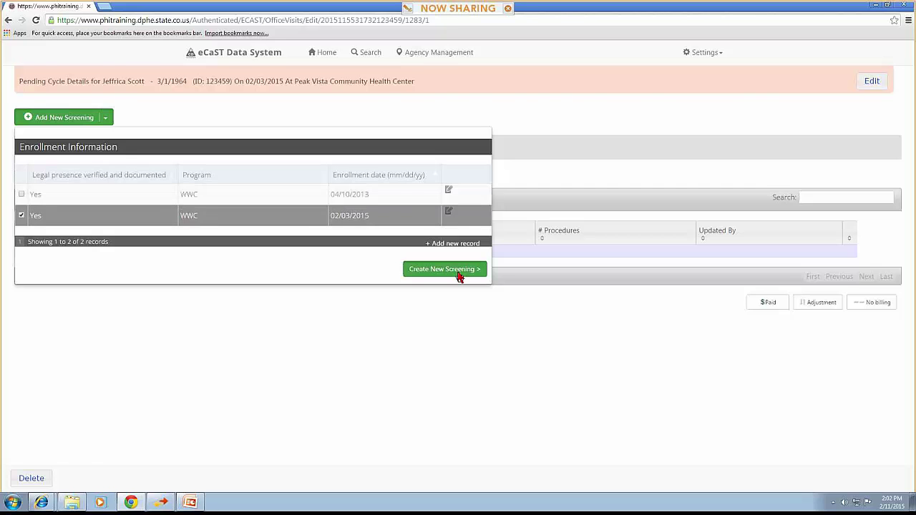
pyautogui.click(458, 273)
# Make it a Breast screening with WWC-funded education and reason Routine screening mammogram
pyautogui.click(96, 108)
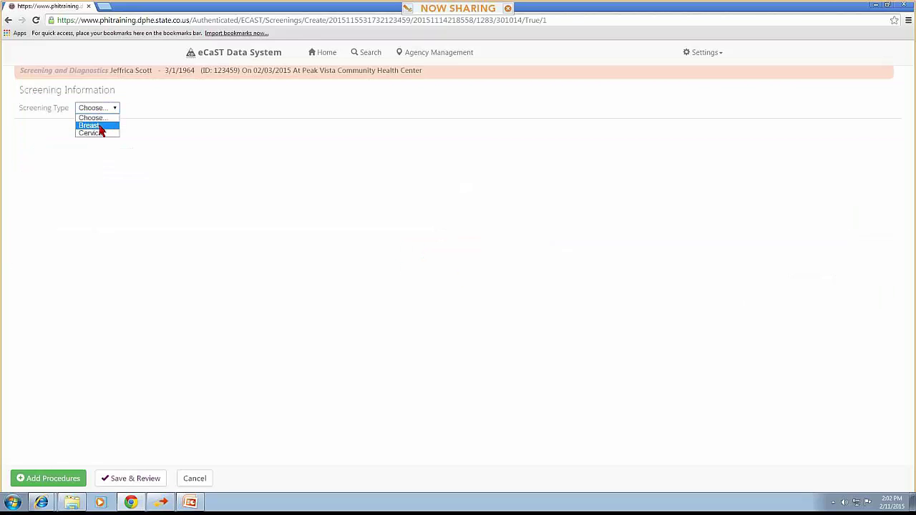
pyautogui.click(101, 127)
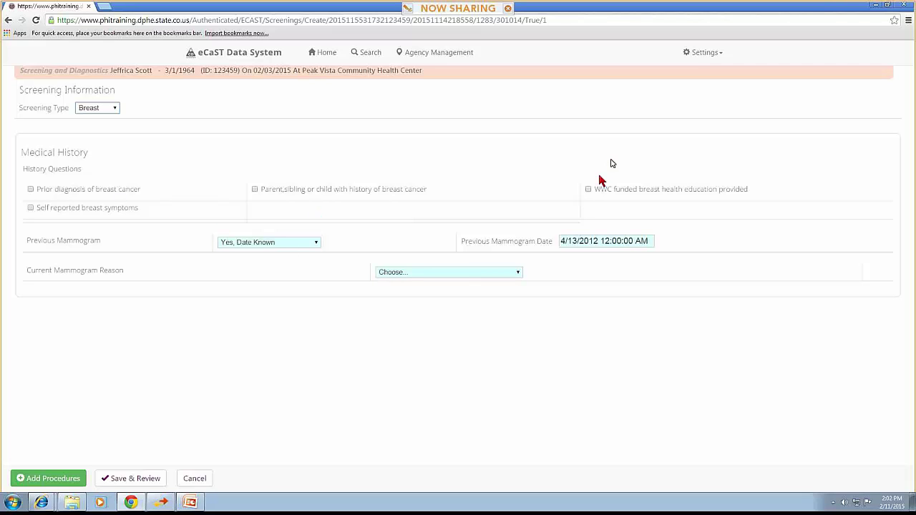
pyautogui.click(586, 193)
pyautogui.click(475, 276)
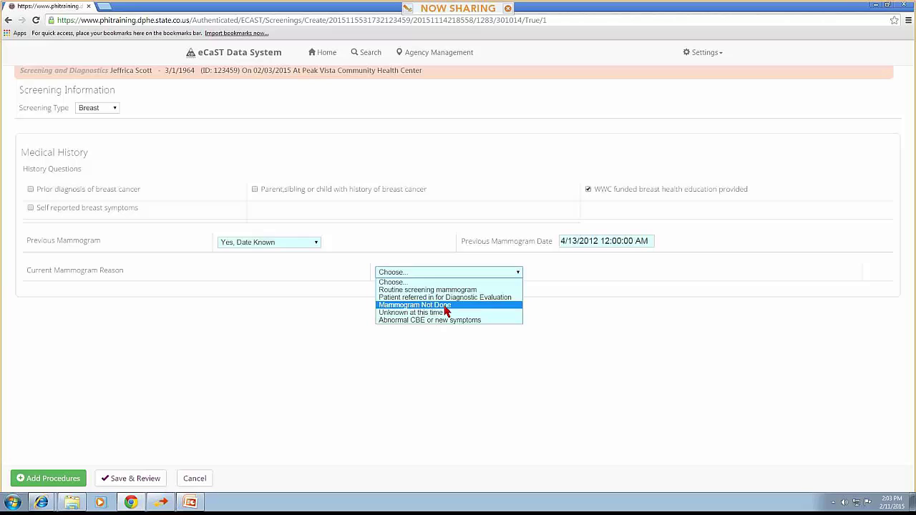
pyautogui.click(445, 306)
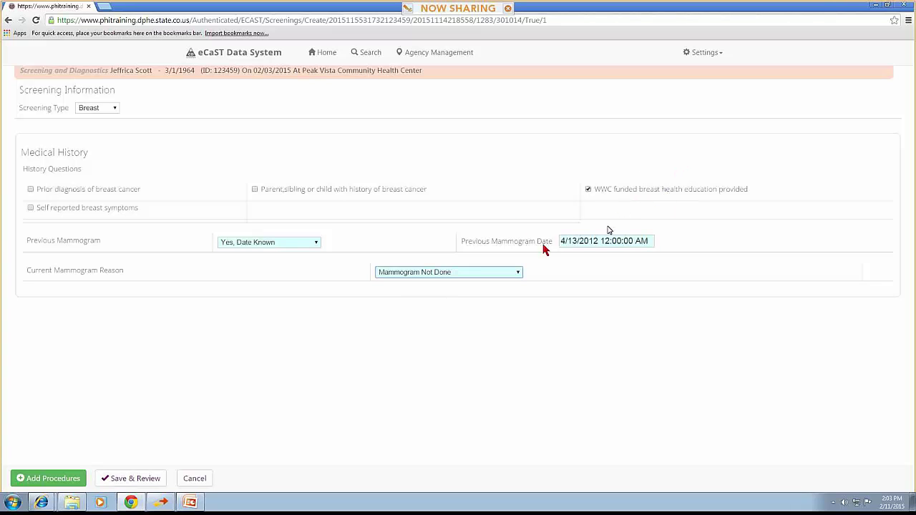
pyautogui.click(409, 277)
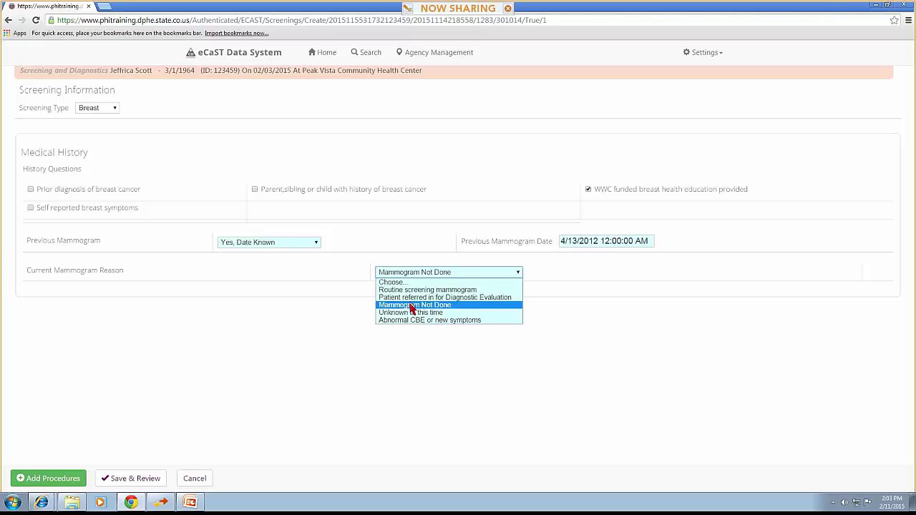
pyautogui.click(418, 290)
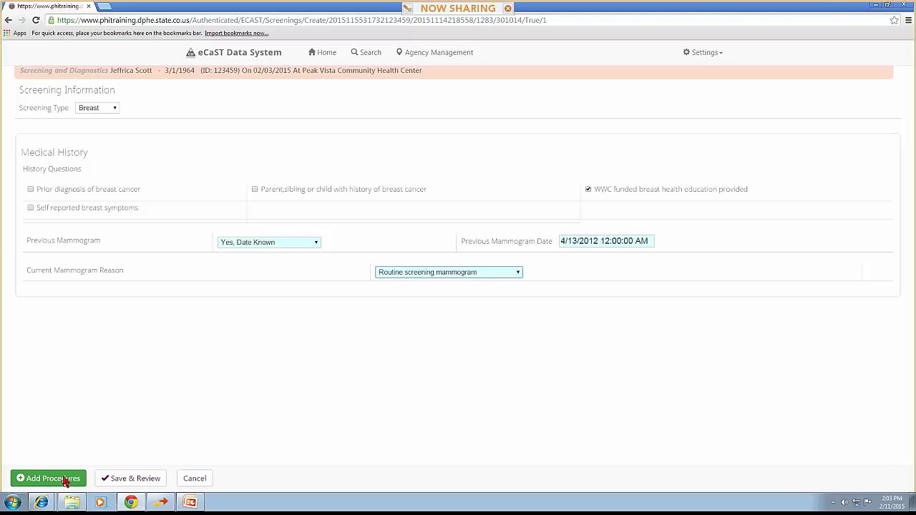
# Add a CBE procedure: Medicaid funding, not suspicious for breast cancer, at Memorial Hospital
pyautogui.click(64, 479)
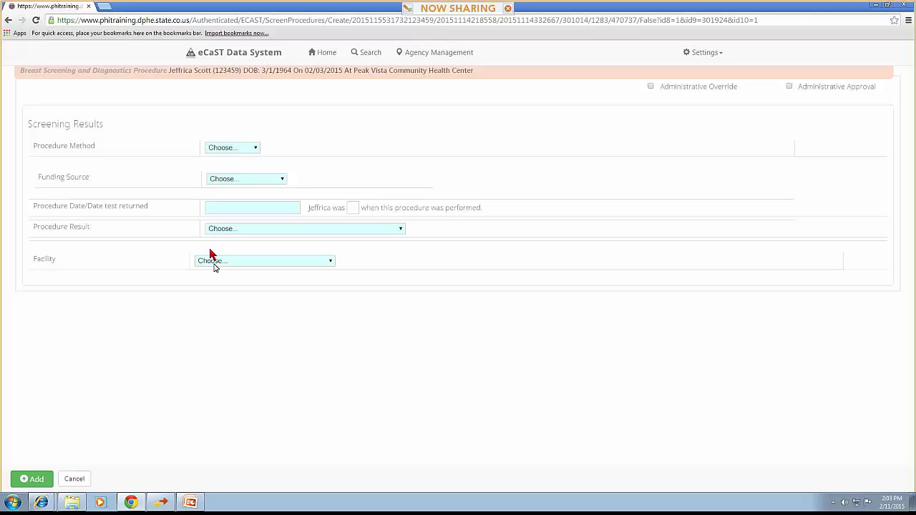
pyautogui.click(239, 147)
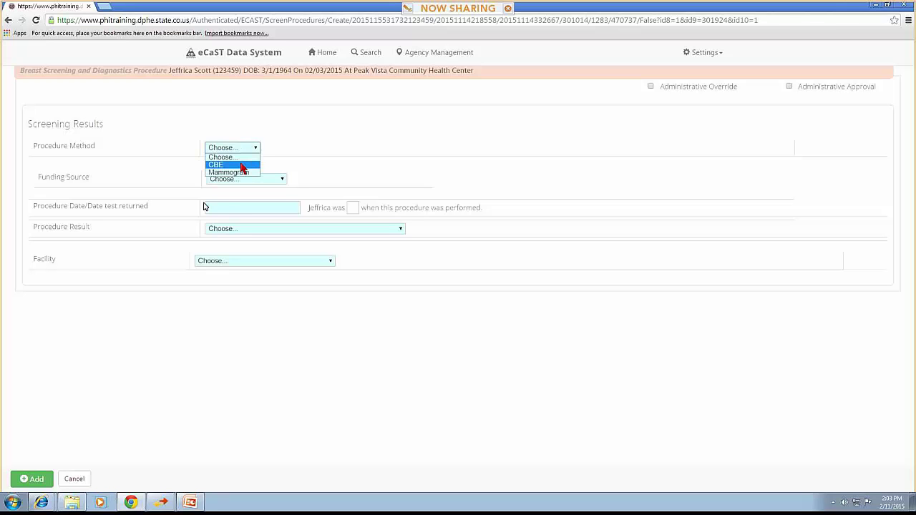
pyautogui.click(241, 165)
pyautogui.click(241, 179)
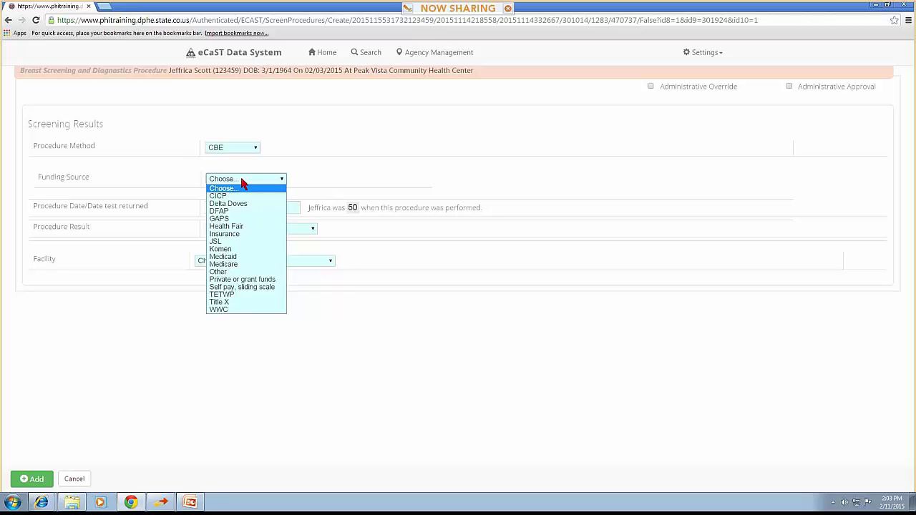
pyautogui.click(229, 257)
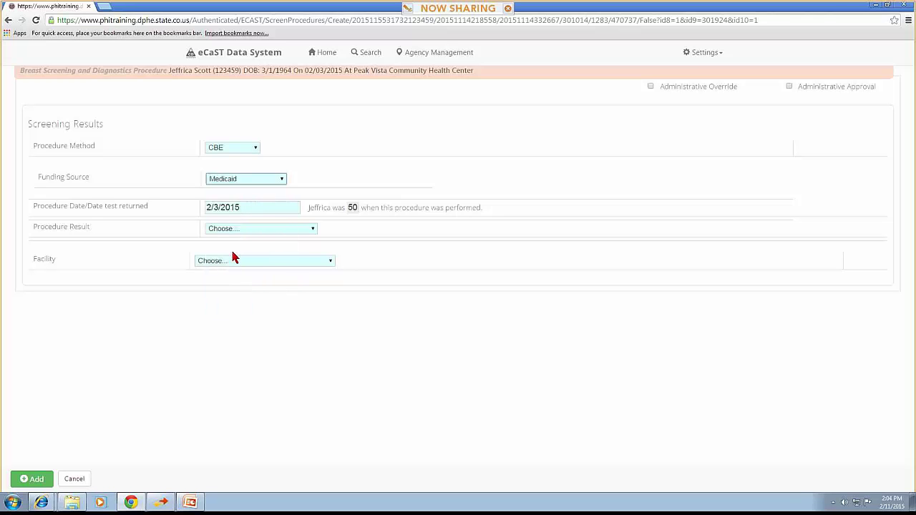
pyautogui.click(243, 232)
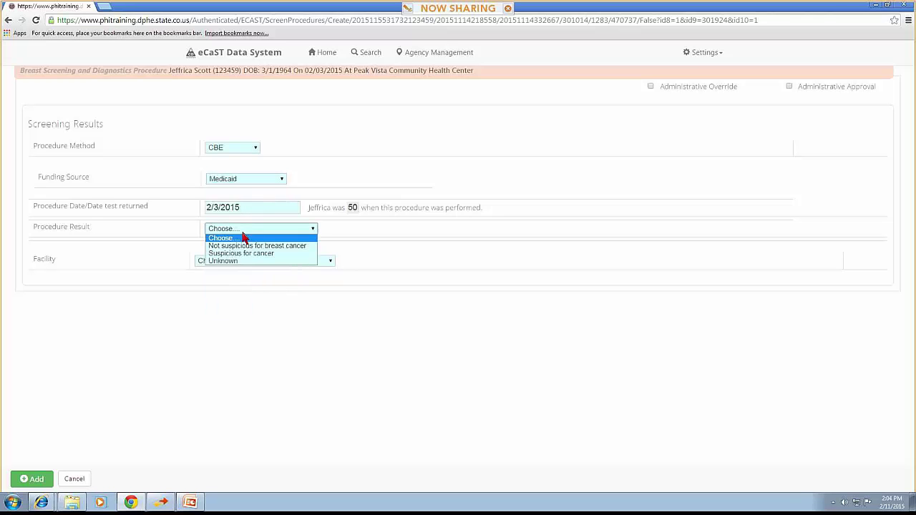
pyautogui.click(246, 246)
pyautogui.click(247, 260)
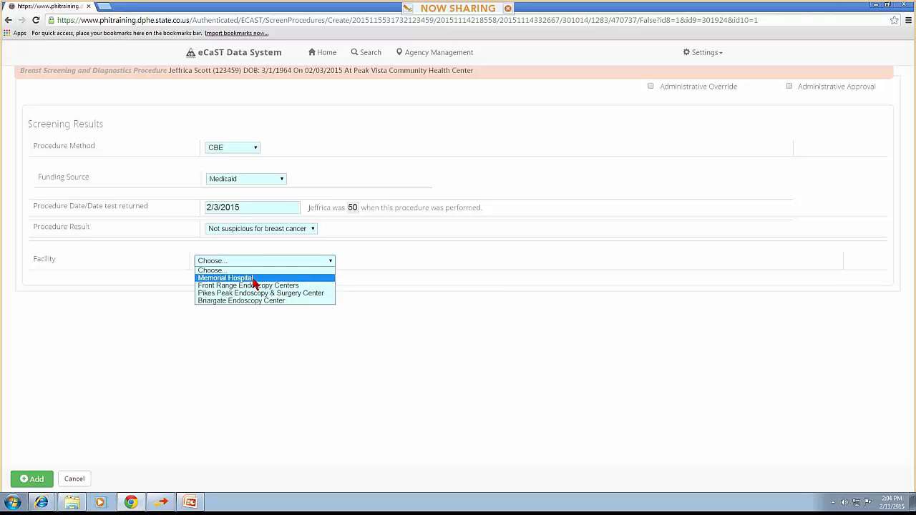
pyautogui.click(252, 280)
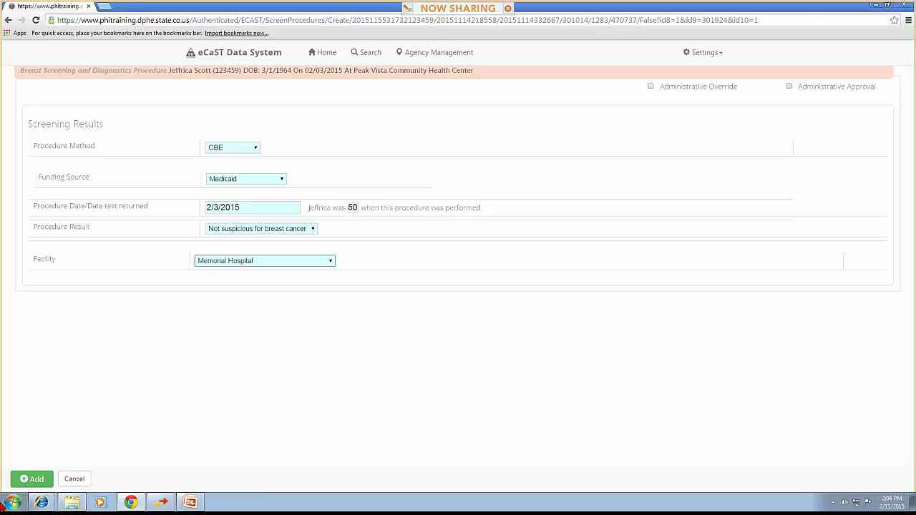
pyautogui.click(40, 483)
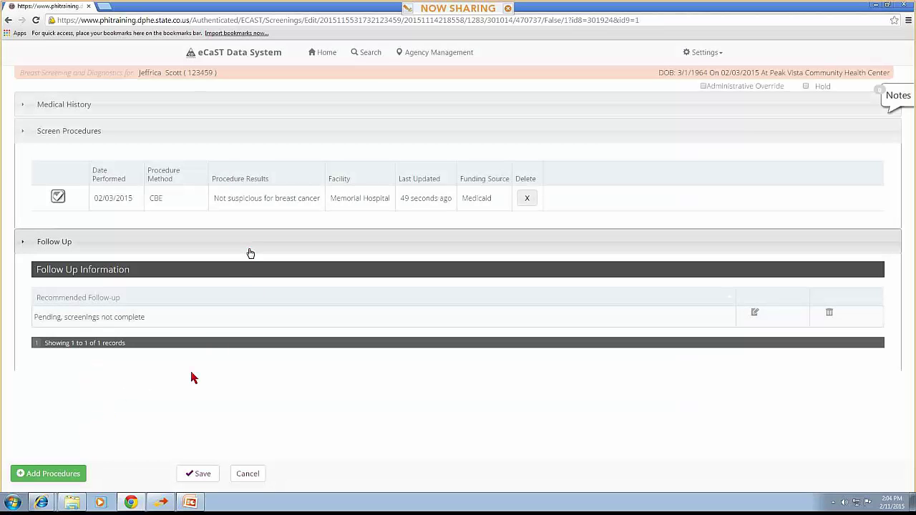
# Save the breast screening and show its incomplete and missing-mammogram errors
pyautogui.click(192, 474)
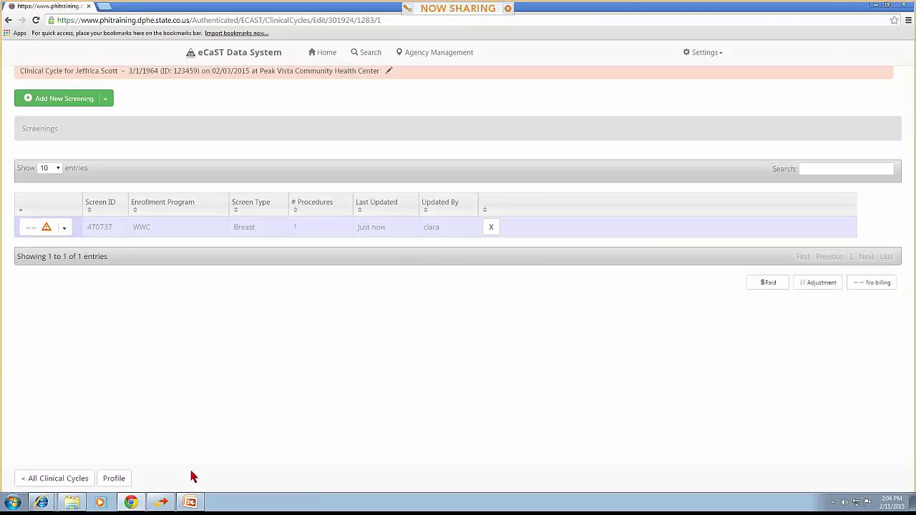
pyautogui.click(71, 231)
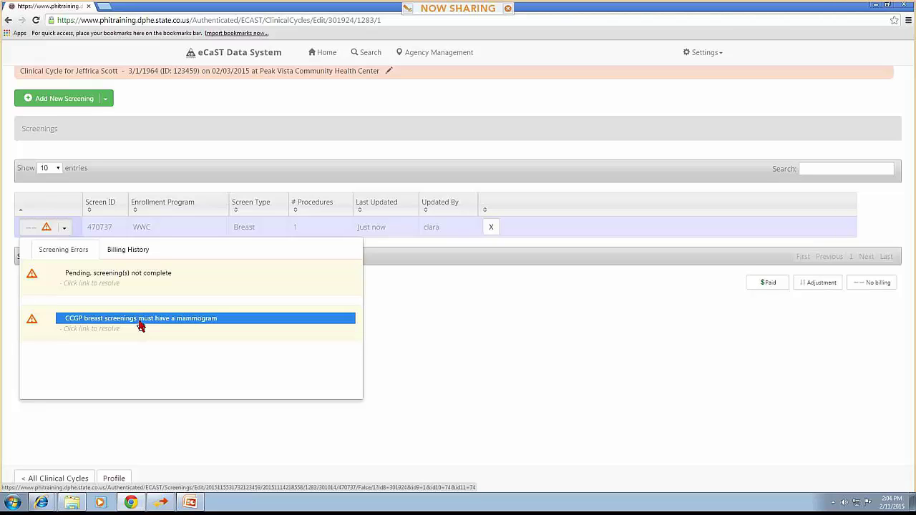
# Open the breast screening from the 'CCGP breast screenings must have a mammogram' error link
pyautogui.click(179, 326)
pyautogui.click(179, 326)
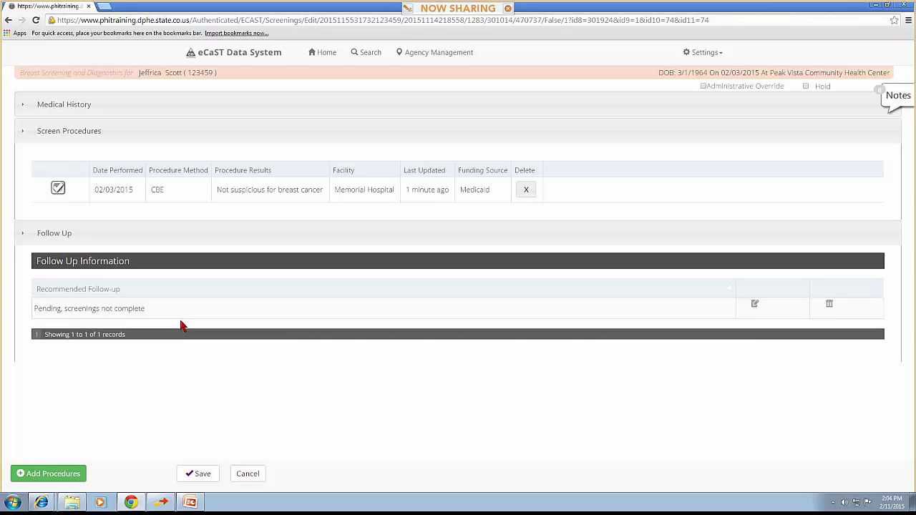
# Start a new Mammogram procedure funded by Medicaid and dated 02/10/2015
pyautogui.click(63, 476)
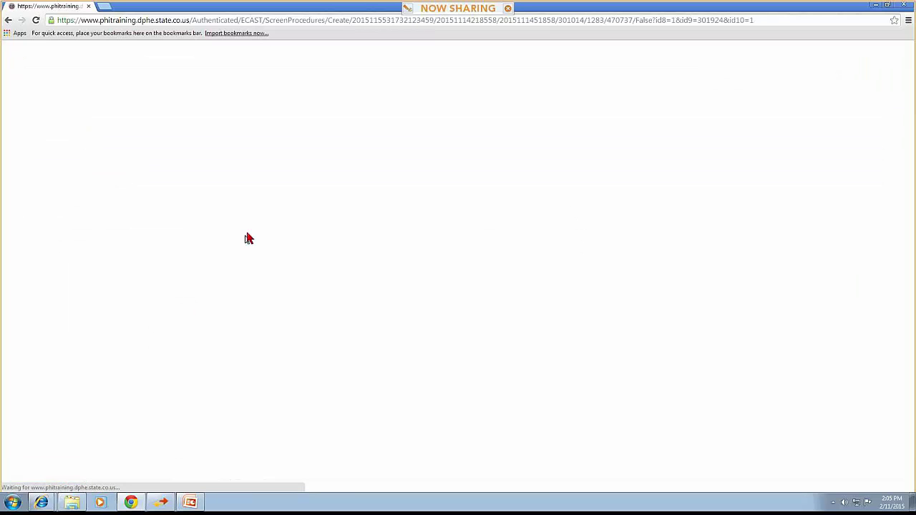
pyautogui.click(232, 148)
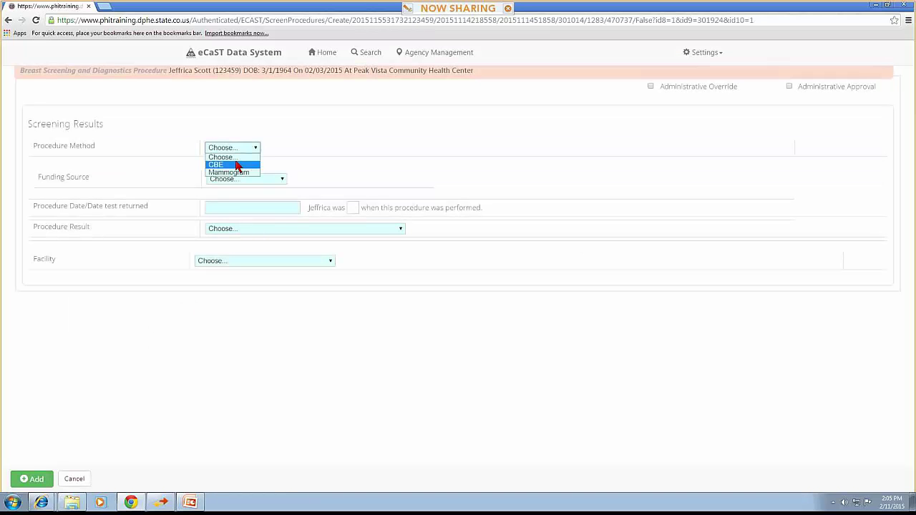
pyautogui.click(239, 174)
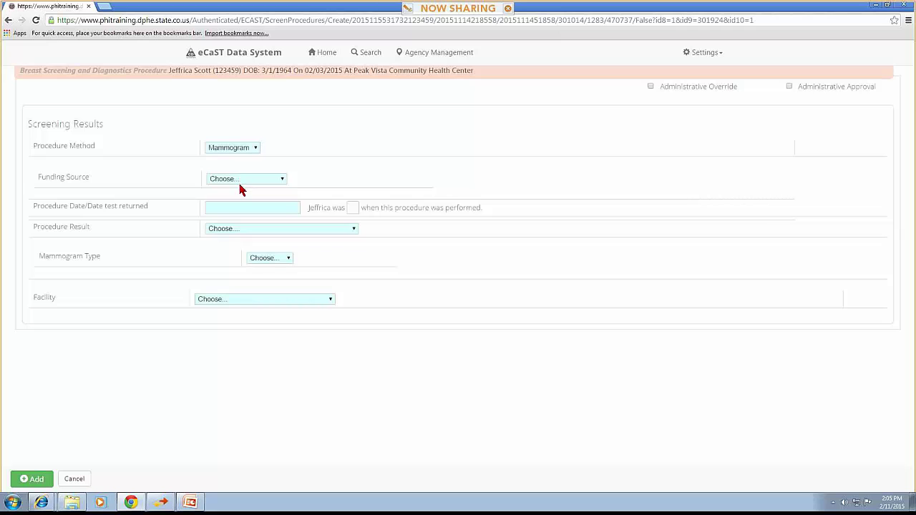
pyautogui.click(241, 183)
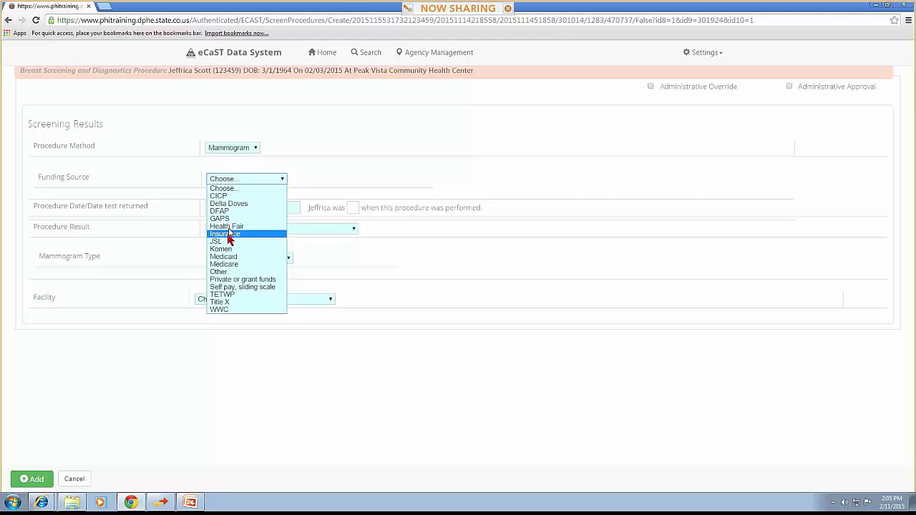
pyautogui.click(227, 256)
pyautogui.click(255, 207)
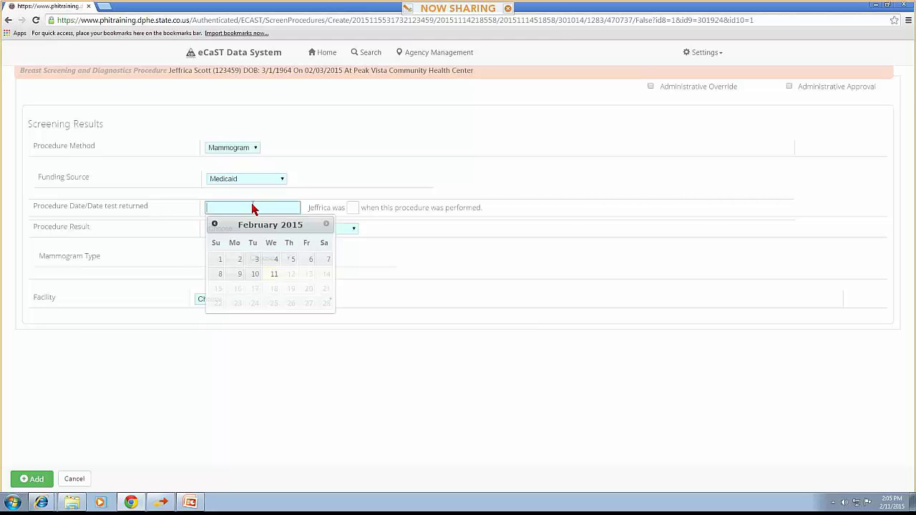
pyautogui.click(255, 276)
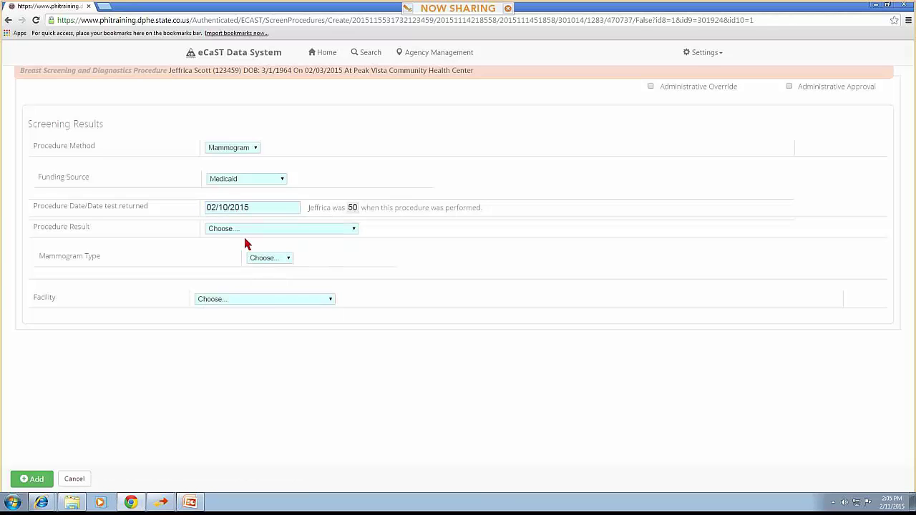
# Record it as a Benign Finding (BI-RADS 2) screening mammogram at Memorial Hospital and add it
pyautogui.click(245, 232)
pyautogui.click(245, 246)
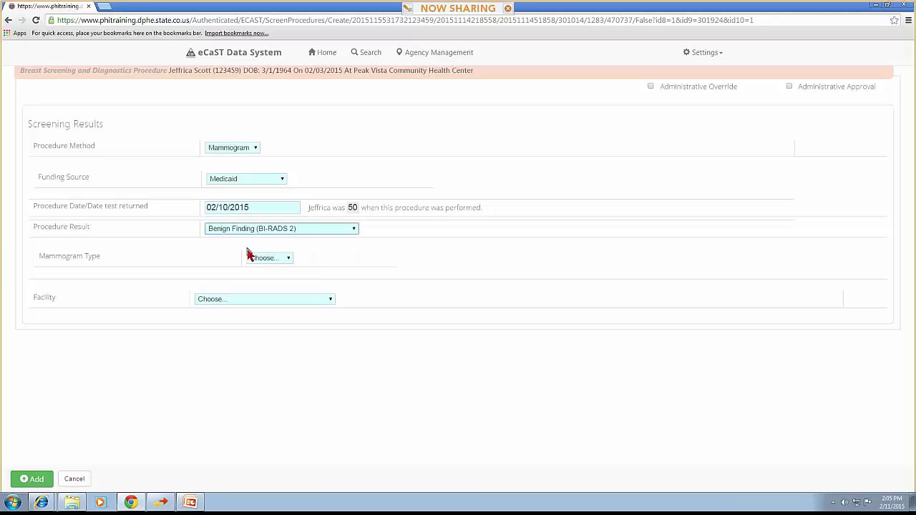
pyautogui.click(257, 260)
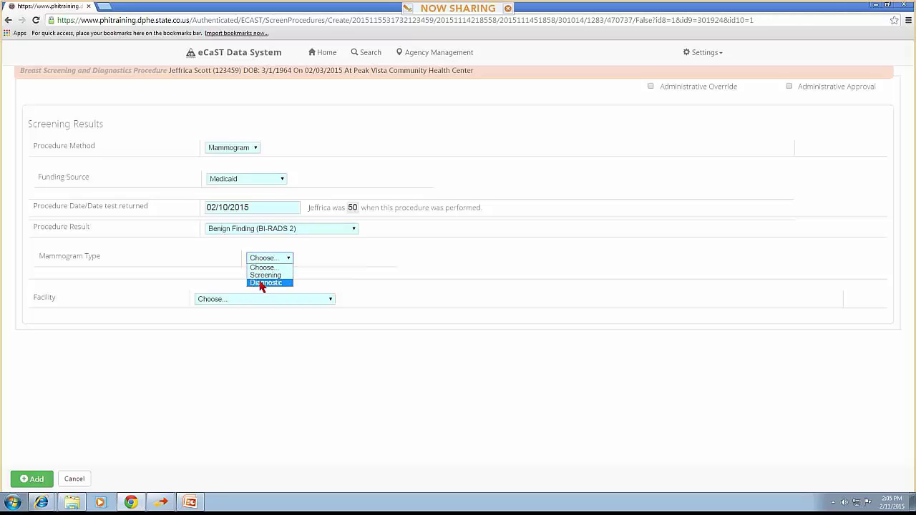
pyautogui.click(266, 277)
pyautogui.click(265, 299)
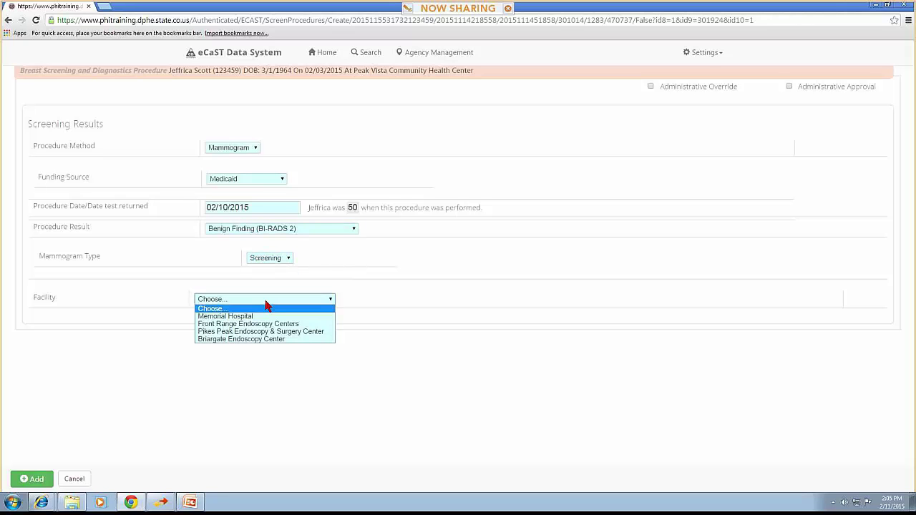
pyautogui.click(264, 318)
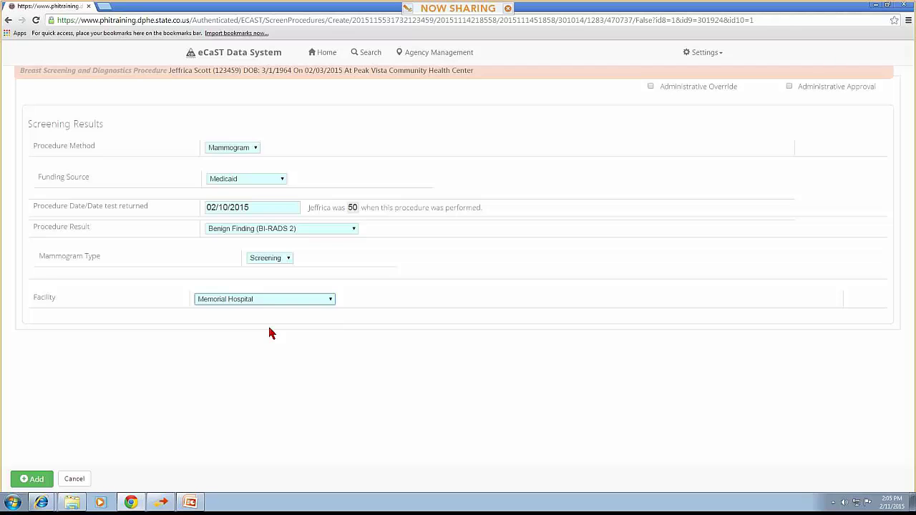
pyautogui.click(32, 479)
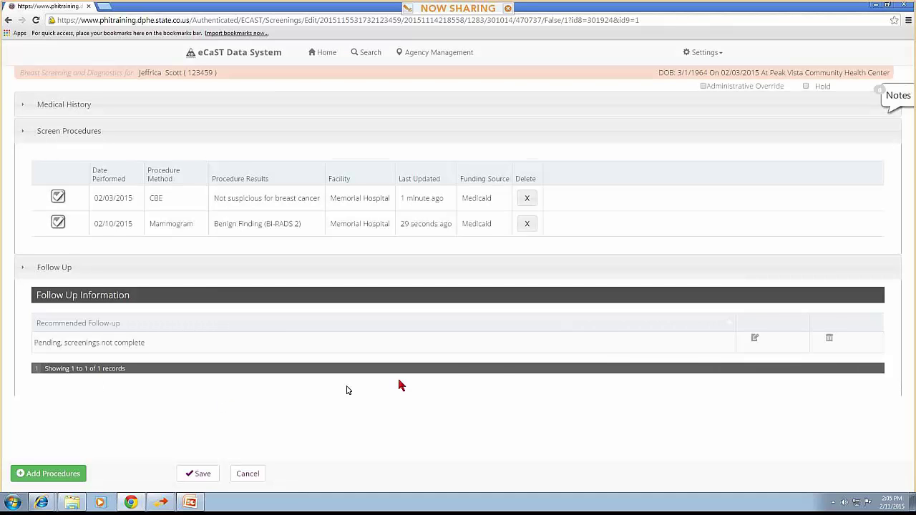
# Set the recommended follow-up to Follow routine screening and save the breast screening
pyautogui.click(755, 340)
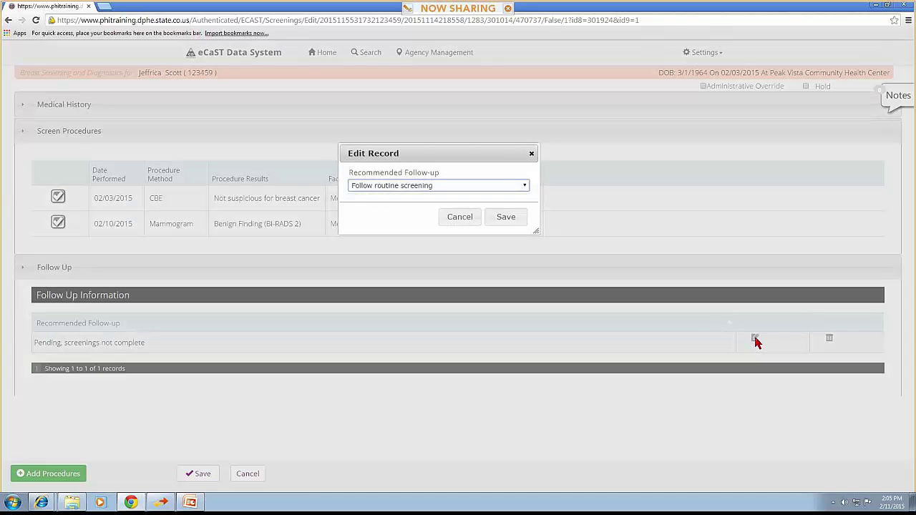
pyautogui.click(490, 189)
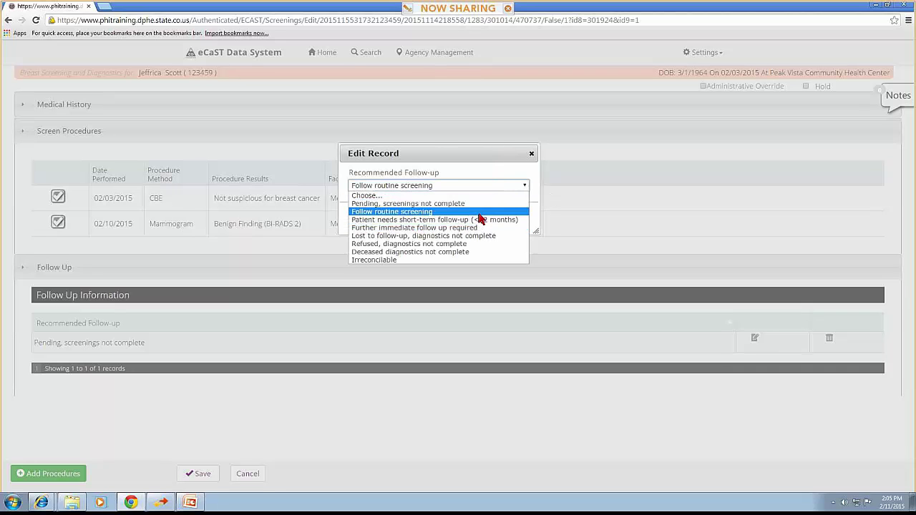
pyautogui.click(479, 213)
pyautogui.click(505, 217)
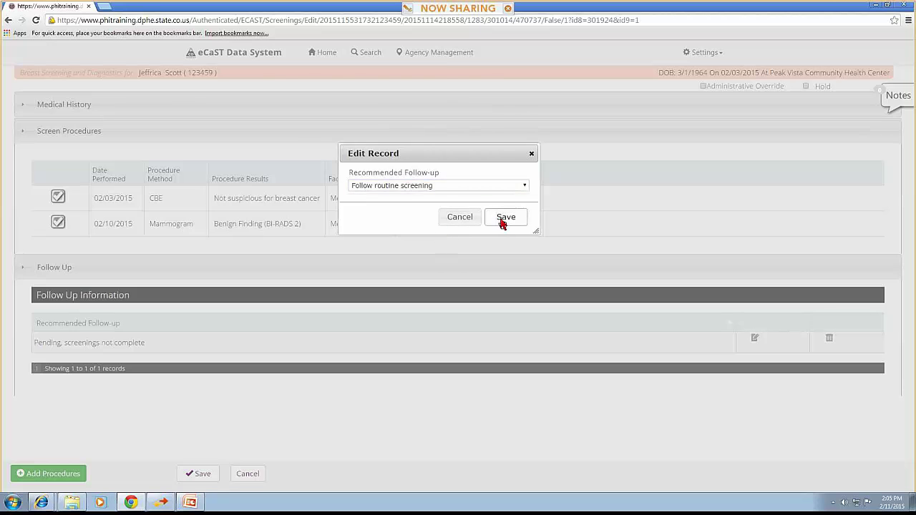
pyautogui.click(204, 476)
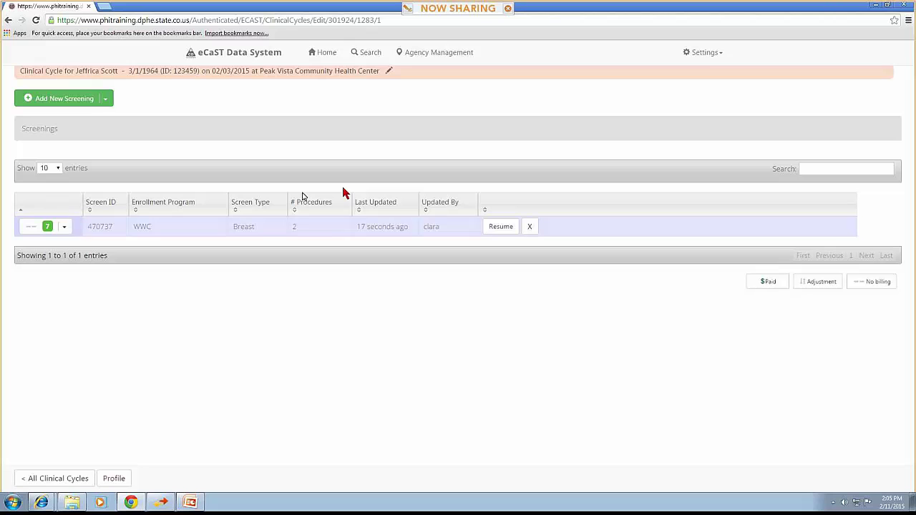
# Reopen the breast screening and switch the 02/10/2015 mammogram's funding from Medicaid to WWC
pyautogui.click(500, 228)
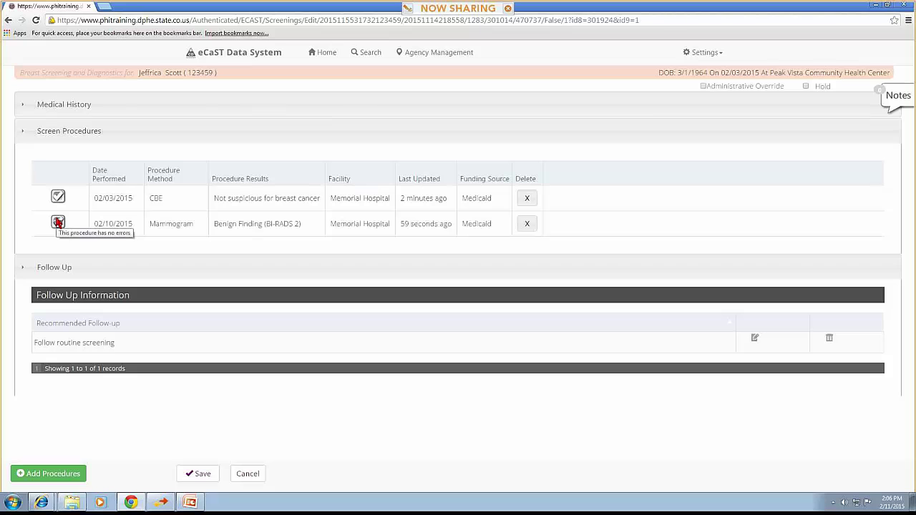
pyautogui.click(58, 223)
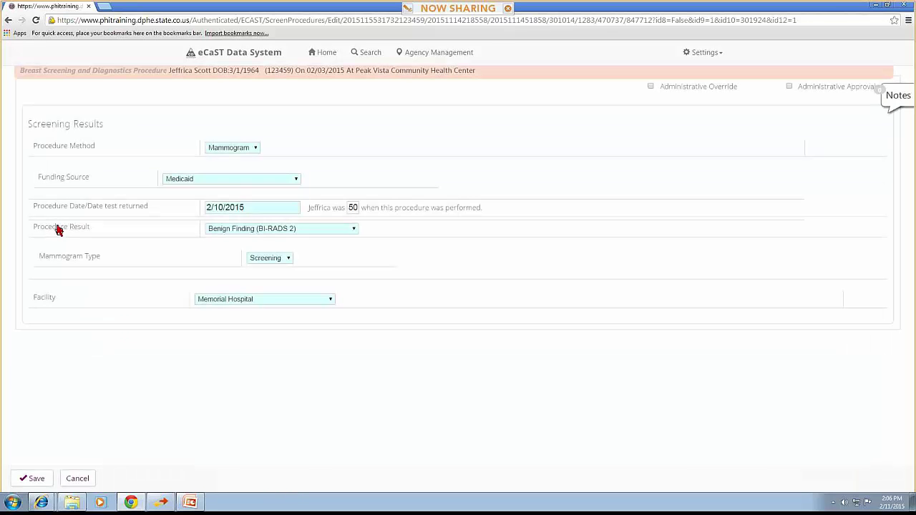
pyautogui.click(262, 182)
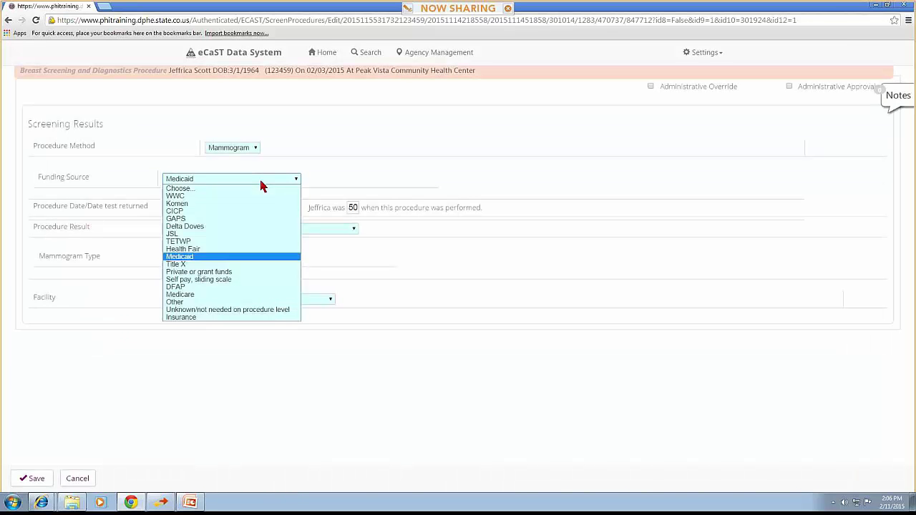
pyautogui.click(209, 197)
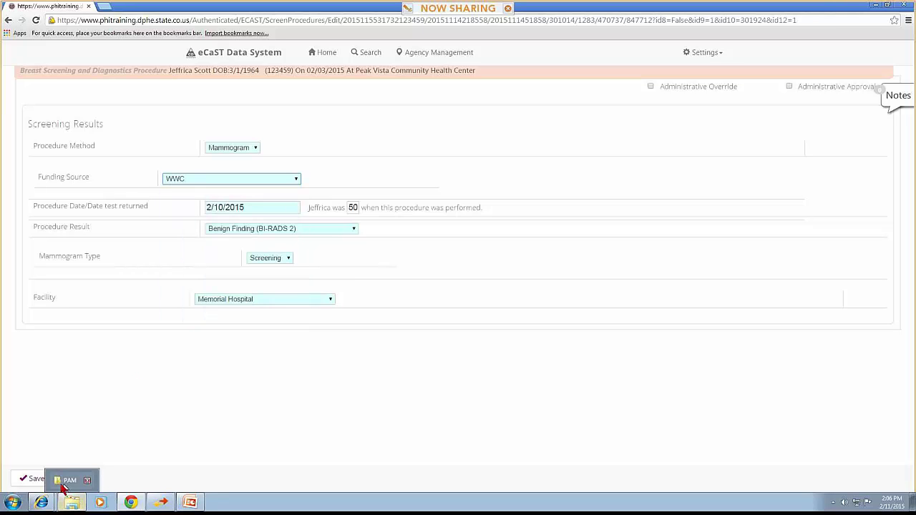
pyautogui.click(31, 482)
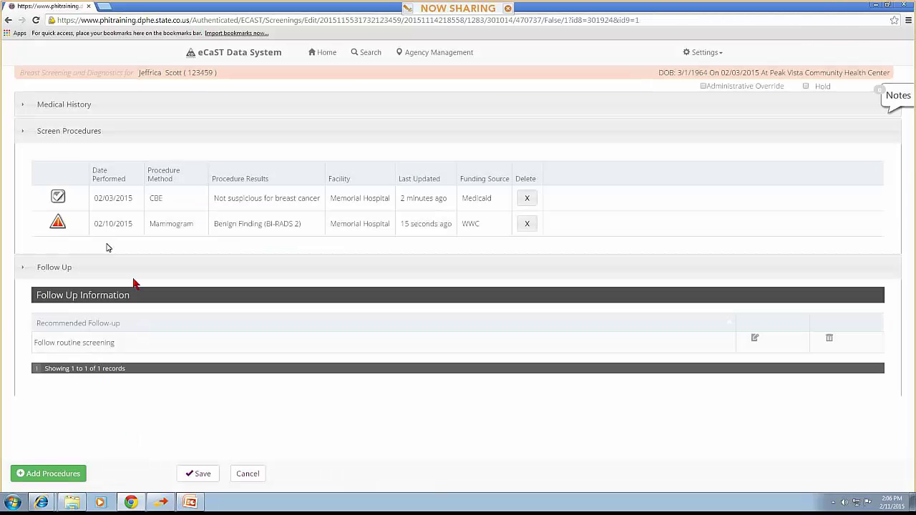
# View the mammogram's errors and open the 'CCGP procedure funding source is invalid' link
pyautogui.click(58, 224)
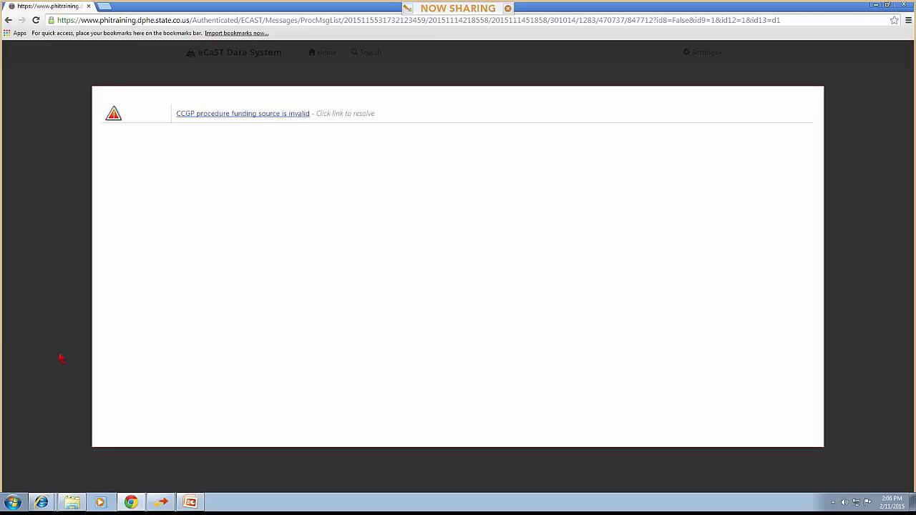
pyautogui.click(247, 117)
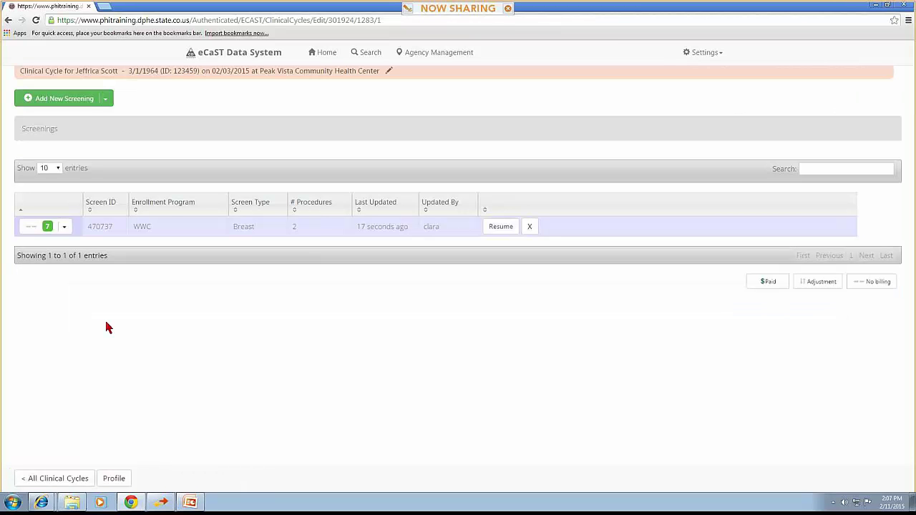
pyautogui.click(42, 501)
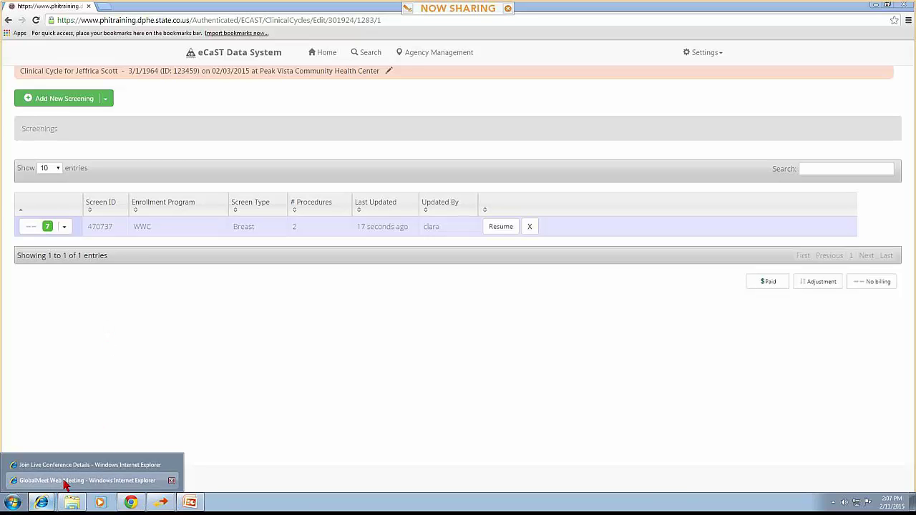
pyautogui.click(64, 481)
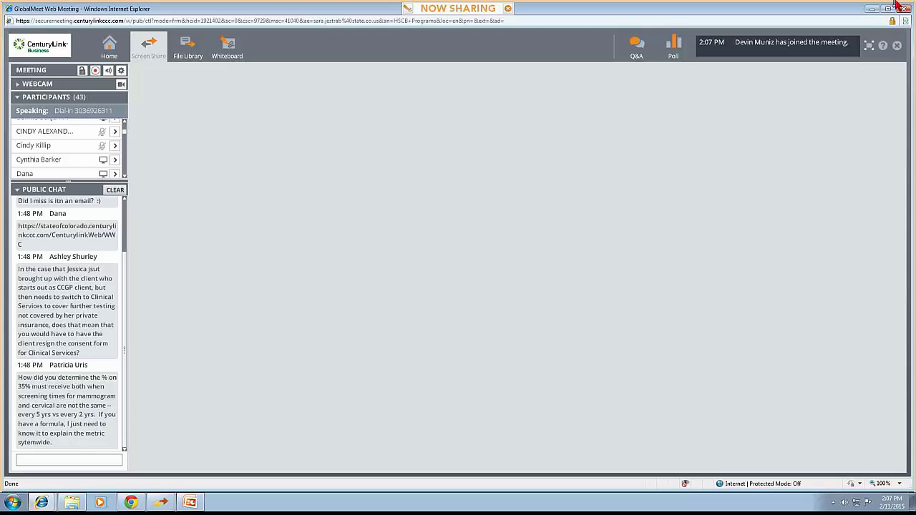
pyautogui.click(870, 9)
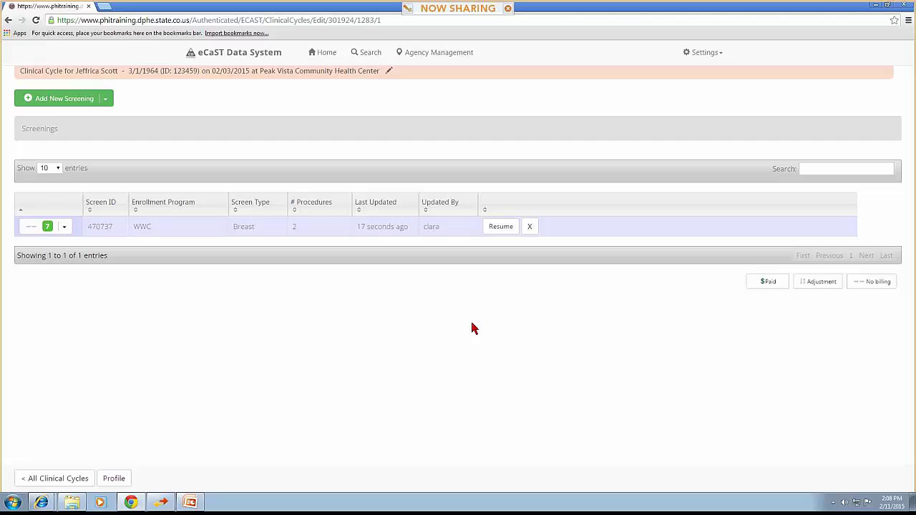
# Create a Cervical screening under the 02/03/2015 WWC enrollment with WWC education provided
pyautogui.click(110, 102)
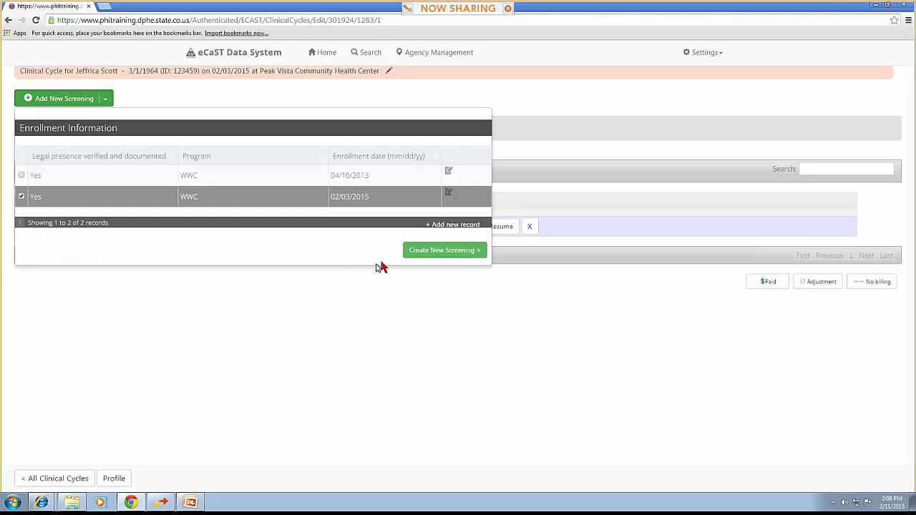
pyautogui.click(422, 252)
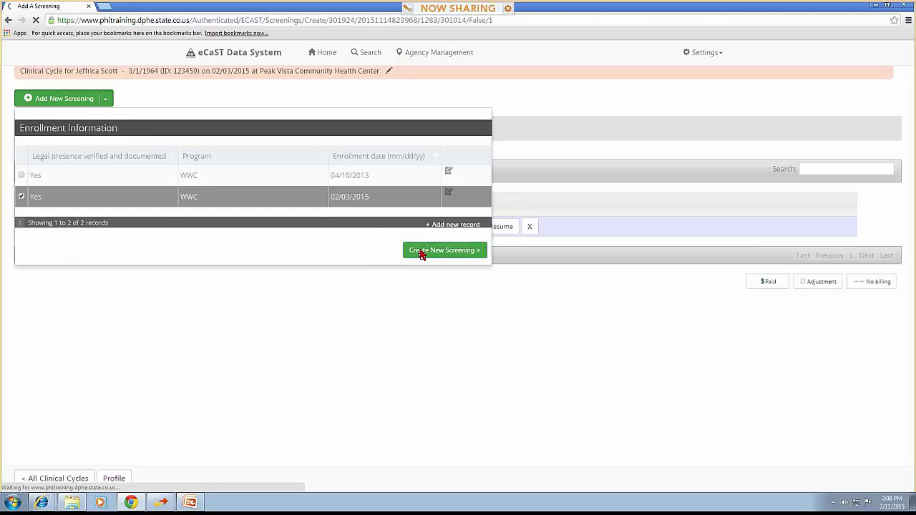
pyautogui.click(131, 109)
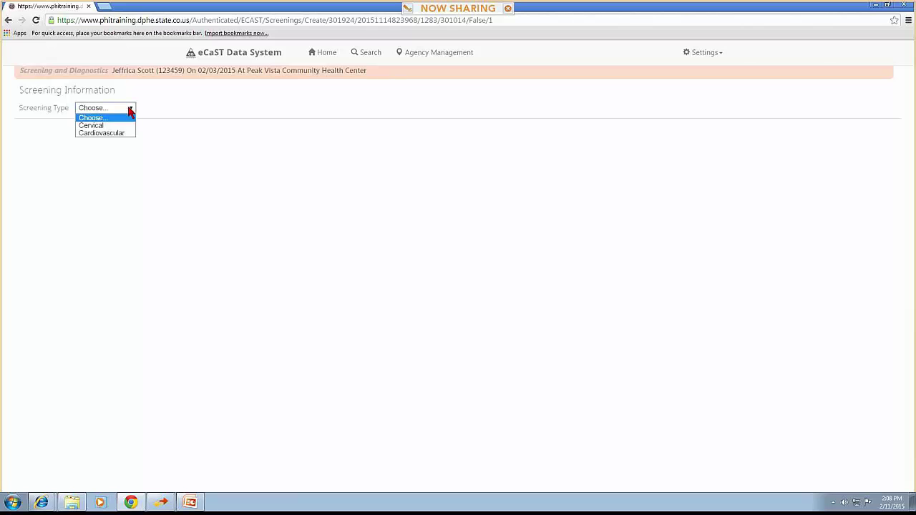
pyautogui.click(127, 126)
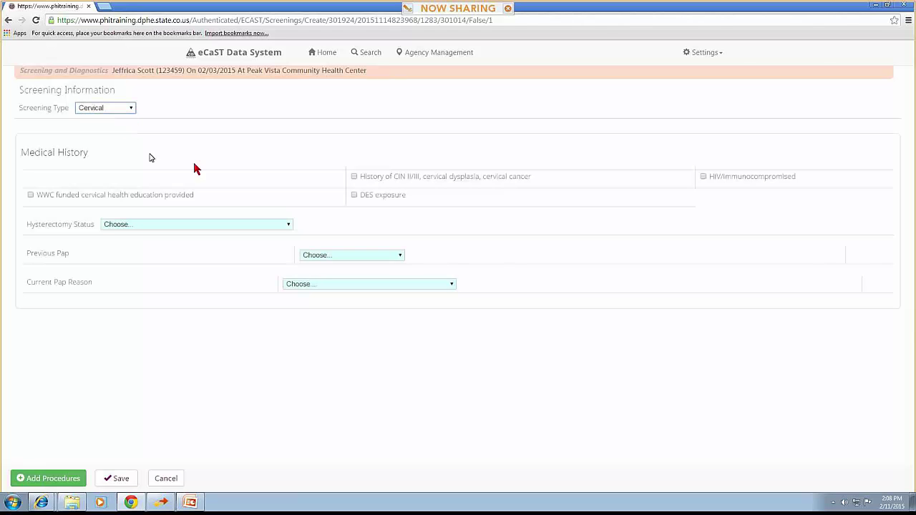
pyautogui.click(30, 196)
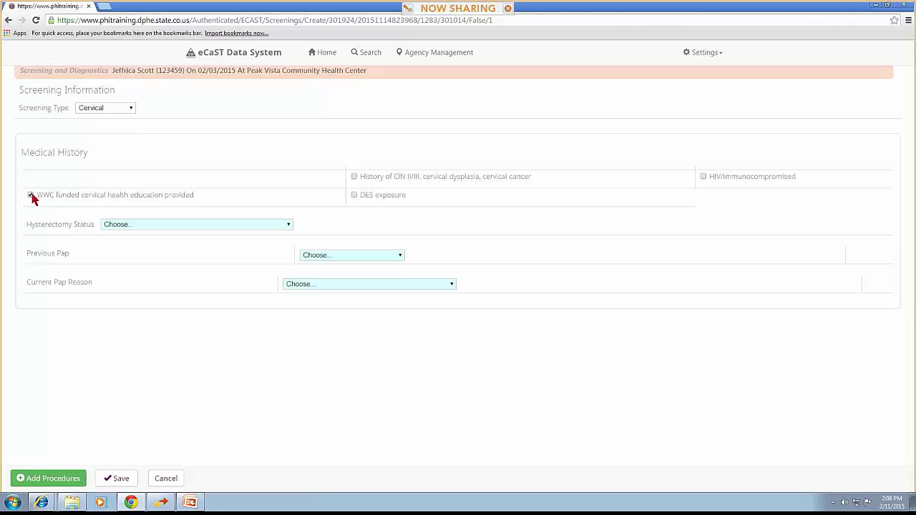
# Set No Hysterectomy, previous Pap Yes, Date Unknown, <= 5 yrs, No Pap Test Done, and save
pyautogui.click(144, 226)
pyautogui.click(155, 265)
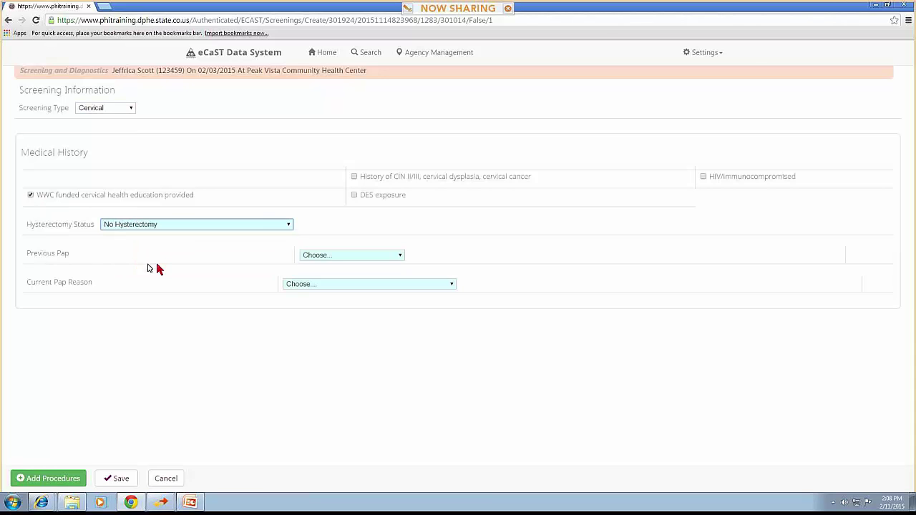
pyautogui.click(316, 255)
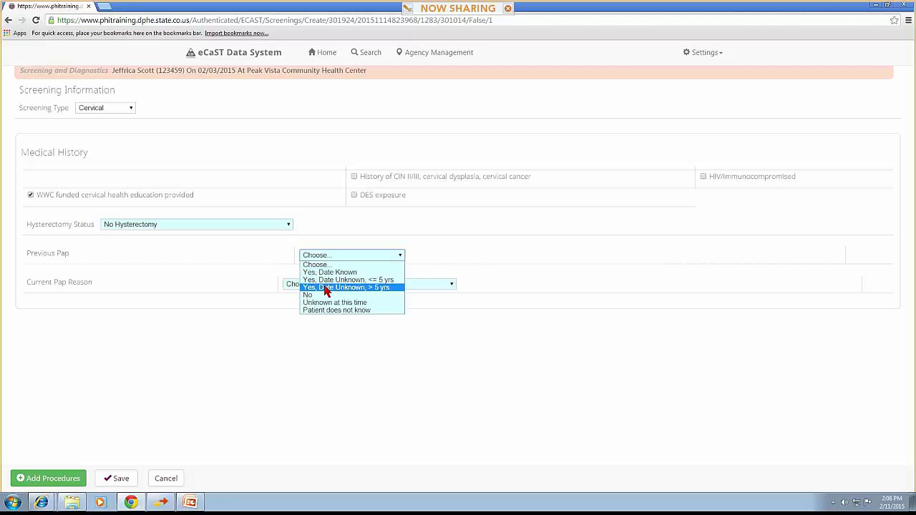
pyautogui.click(324, 288)
pyautogui.click(323, 284)
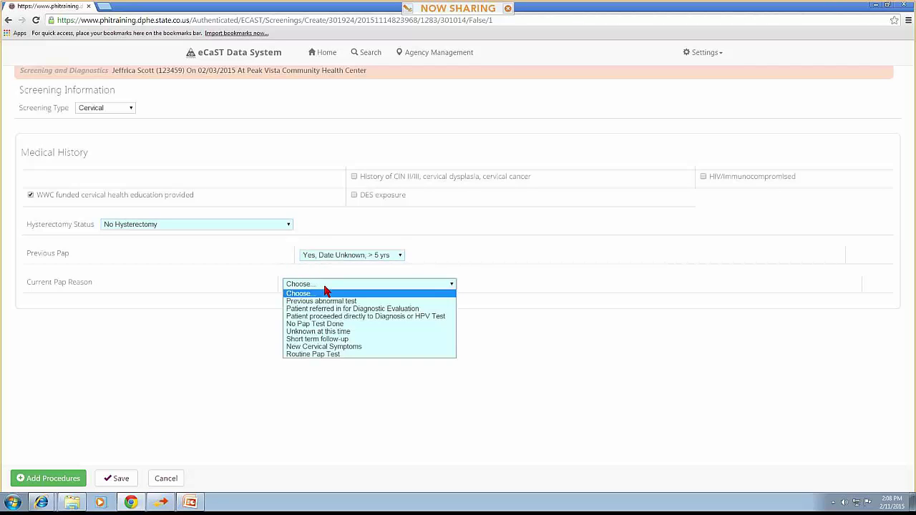
pyautogui.click(318, 324)
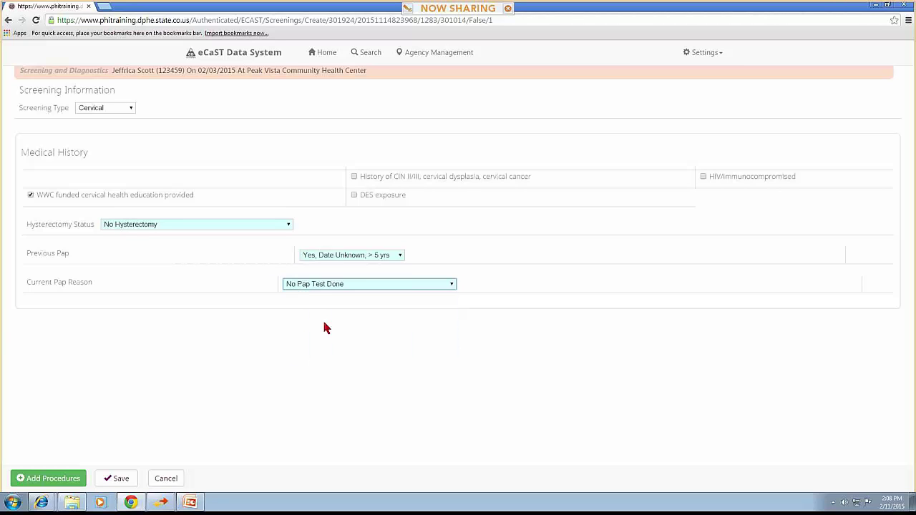
pyautogui.click(361, 259)
pyautogui.click(363, 287)
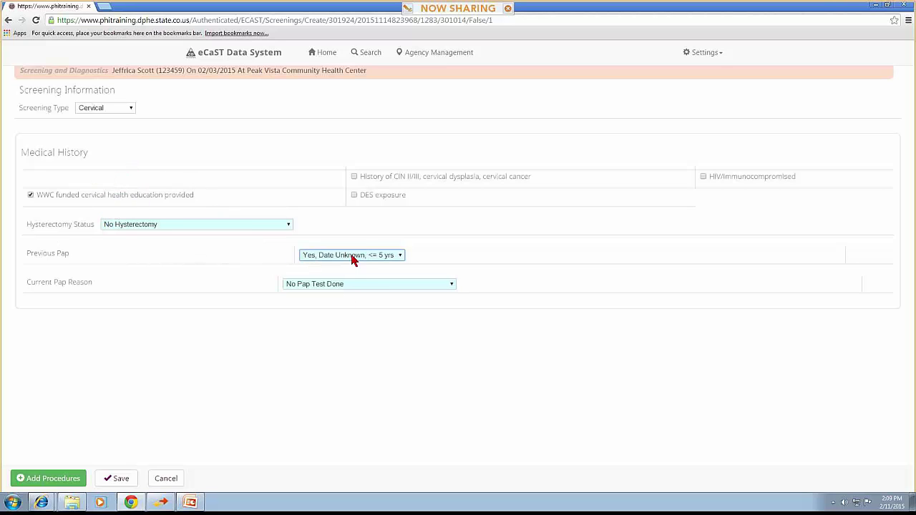
pyautogui.click(120, 480)
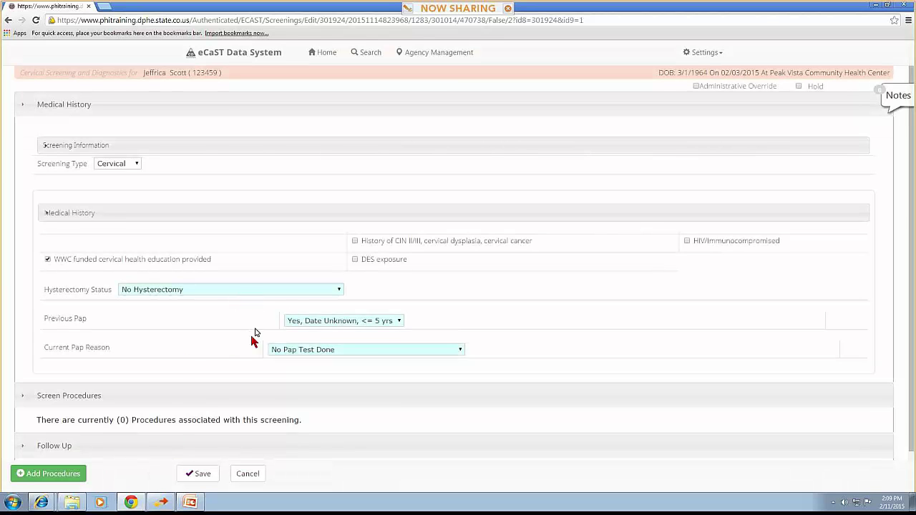
# Re-save and reopen the cervical screening, change its Pap reason to Routine Pap Test, then add a procedure
pyautogui.click(190, 475)
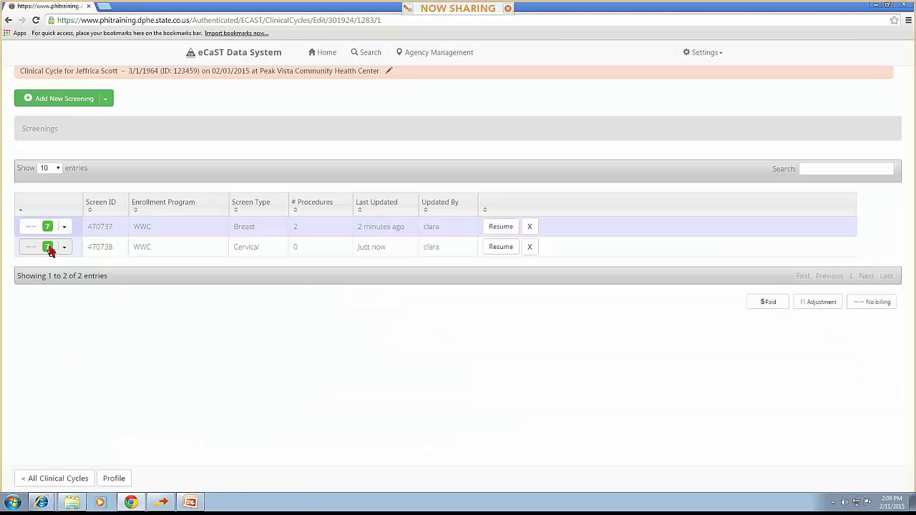
pyautogui.click(498, 250)
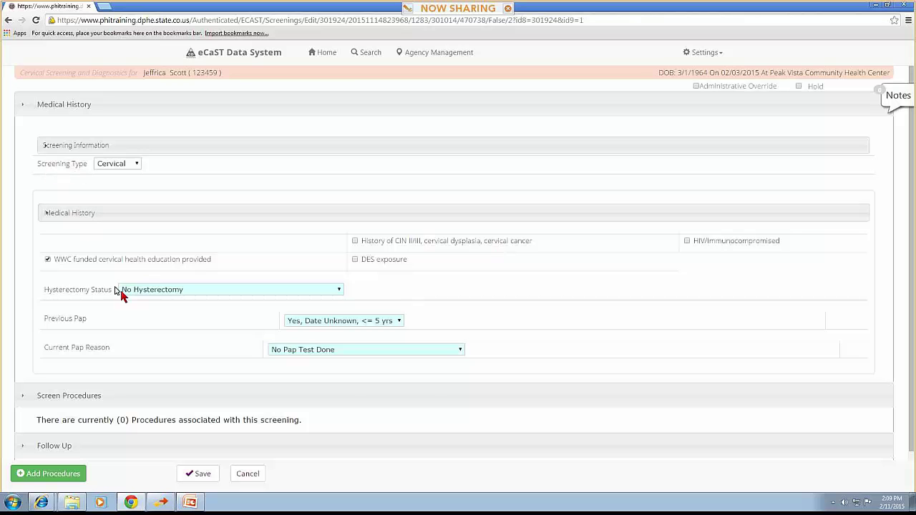
pyautogui.click(283, 349)
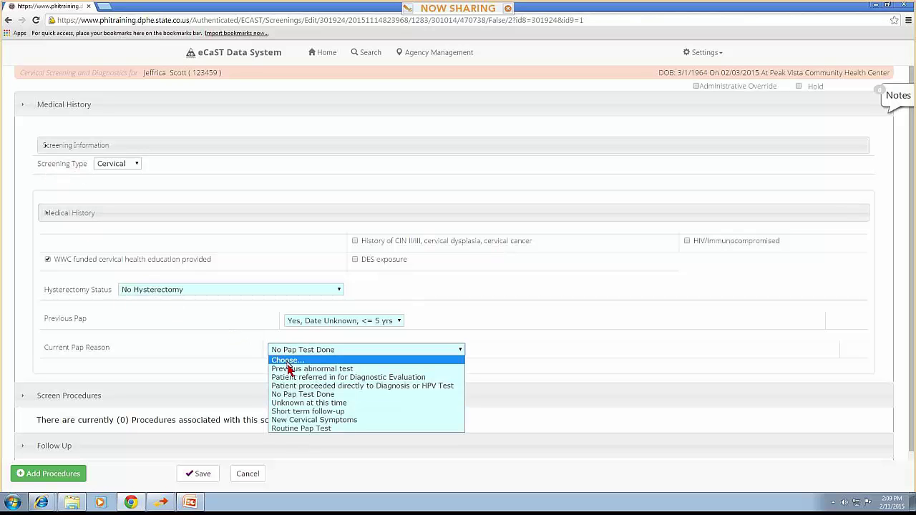
pyautogui.click(295, 428)
pyautogui.click(23, 477)
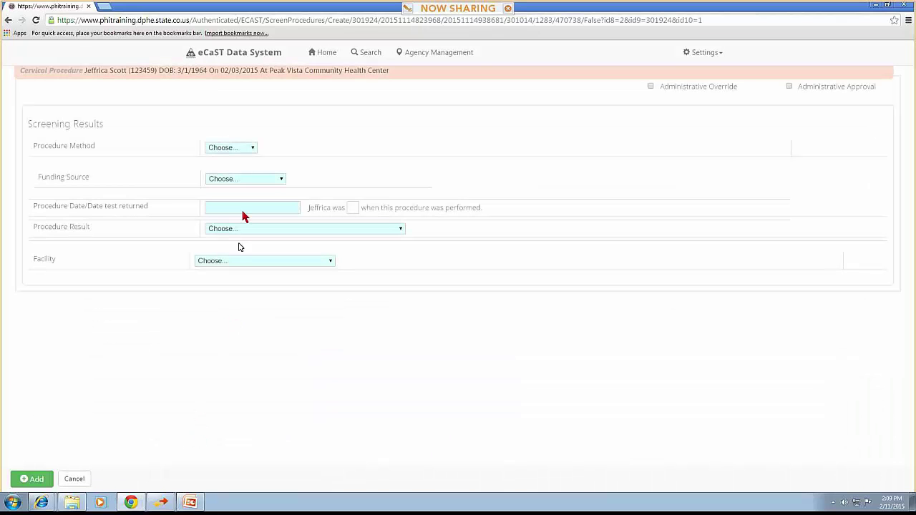
# Add a Medicaid-funded Pelvic Exam dated 2/3/2015 with a Normal result at Memorial Hospital
pyautogui.click(241, 147)
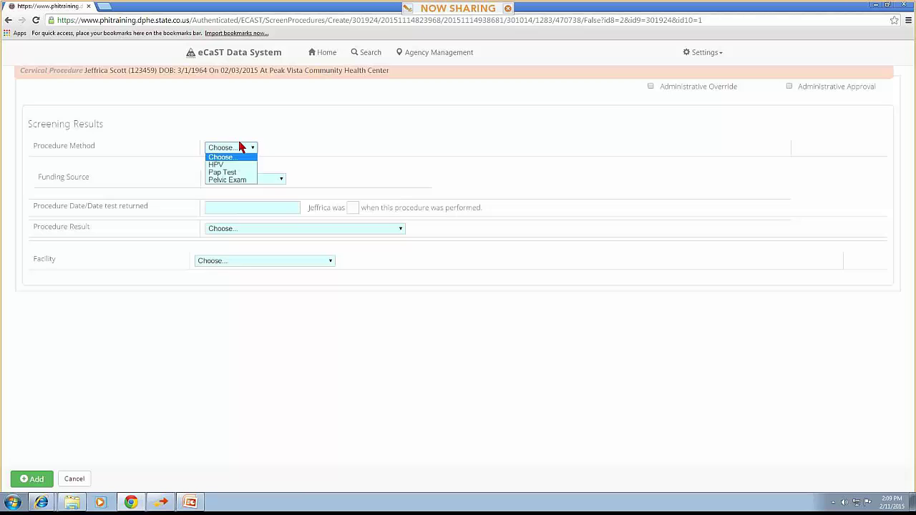
pyautogui.click(227, 180)
pyautogui.click(254, 180)
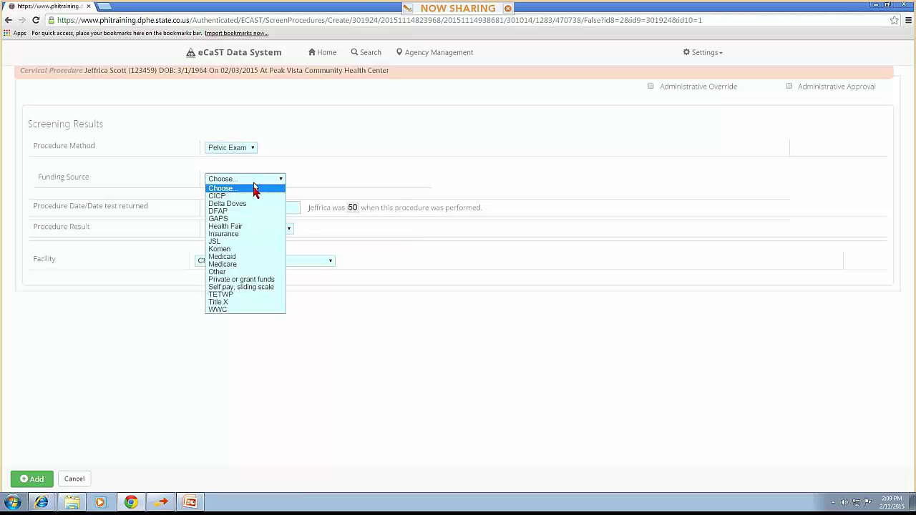
pyautogui.click(222, 257)
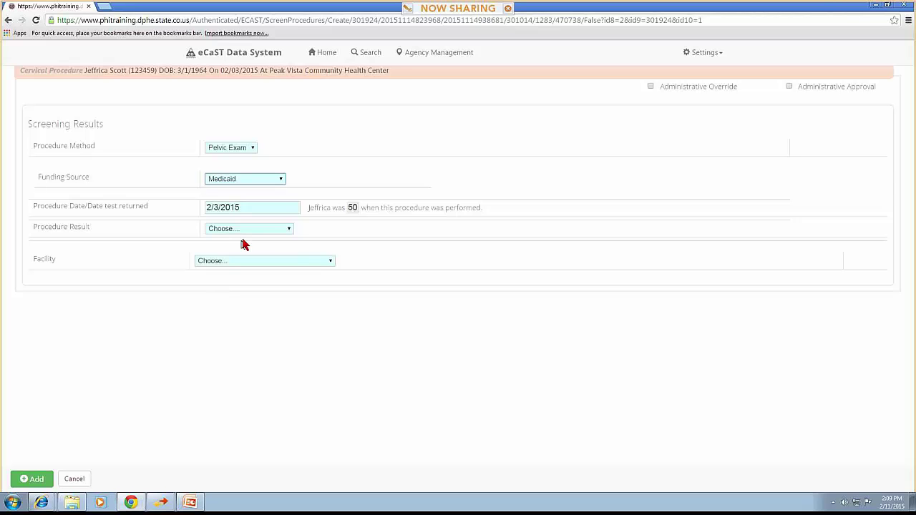
pyautogui.click(244, 231)
pyautogui.click(243, 244)
pyautogui.click(244, 260)
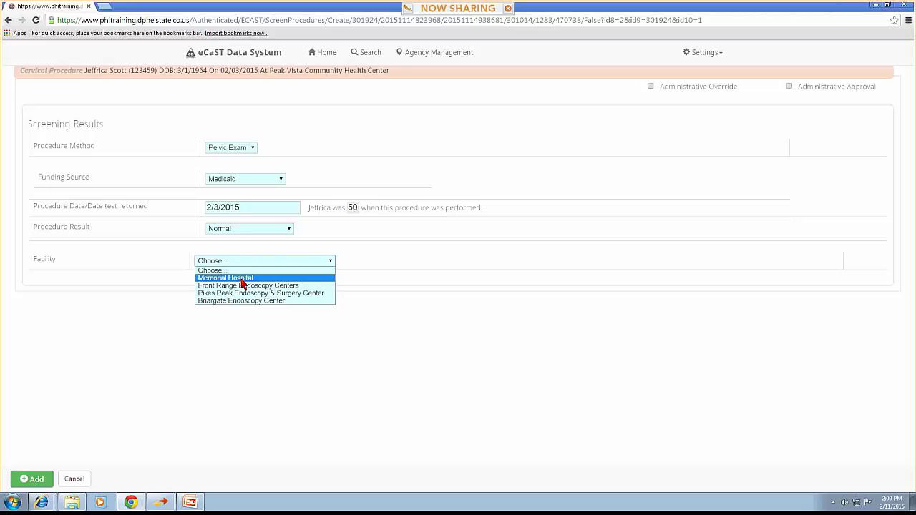
pyautogui.click(242, 281)
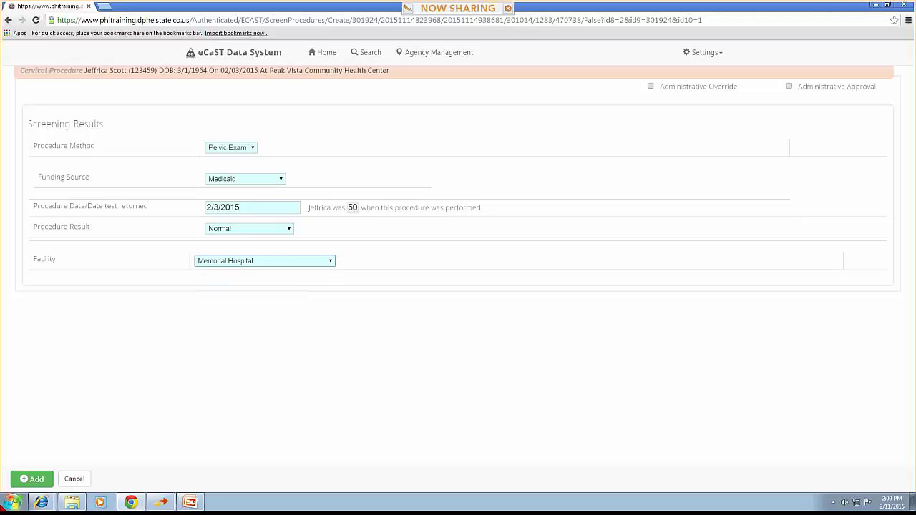
pyautogui.click(32, 478)
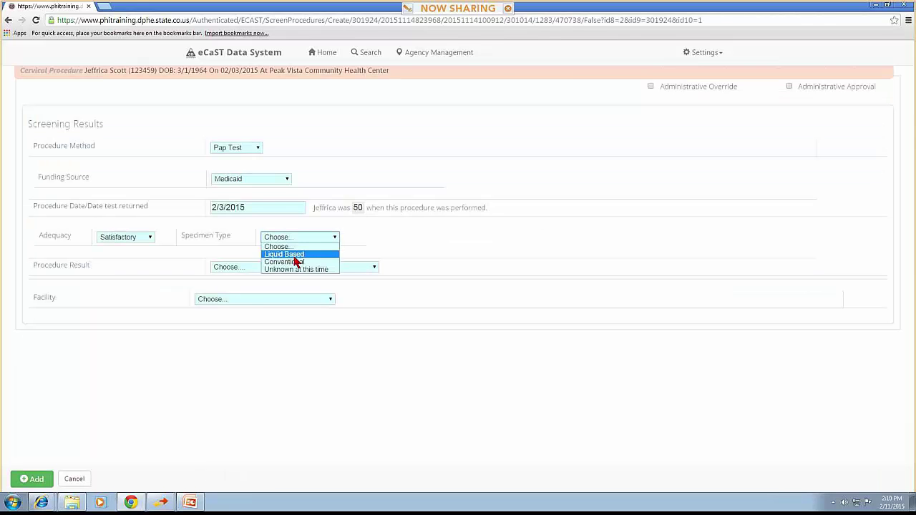
# Add the Pap Test with a Liquid Based specimen and ASC-H result at Memorial Hospital
pyautogui.click(286, 255)
pyautogui.click(295, 267)
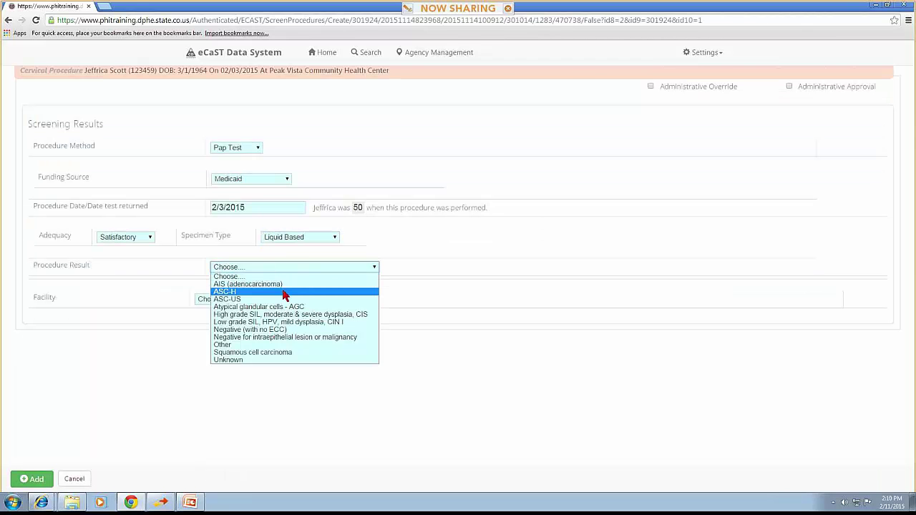
pyautogui.click(285, 292)
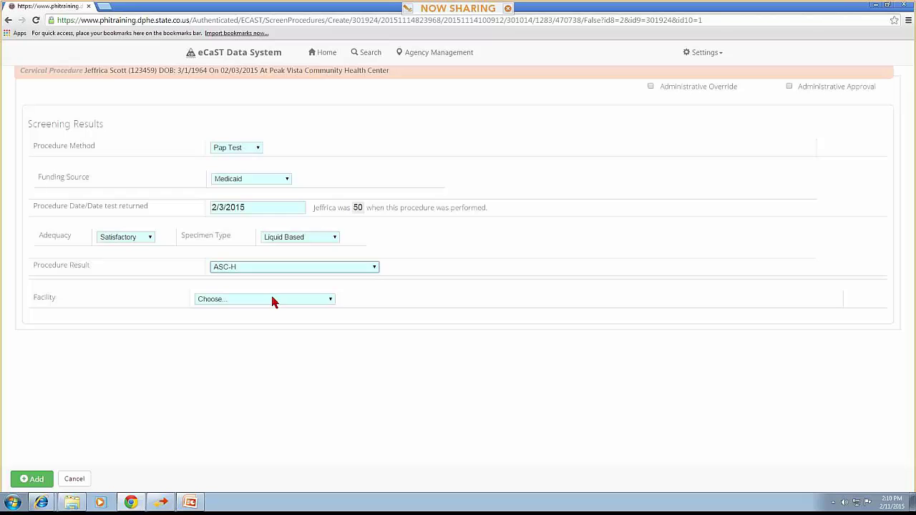
pyautogui.click(272, 300)
pyautogui.click(266, 316)
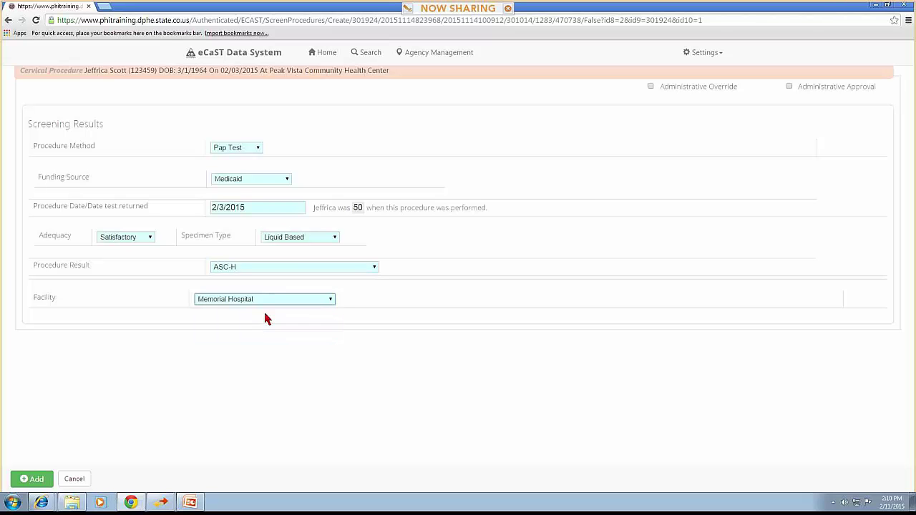
pyautogui.click(29, 479)
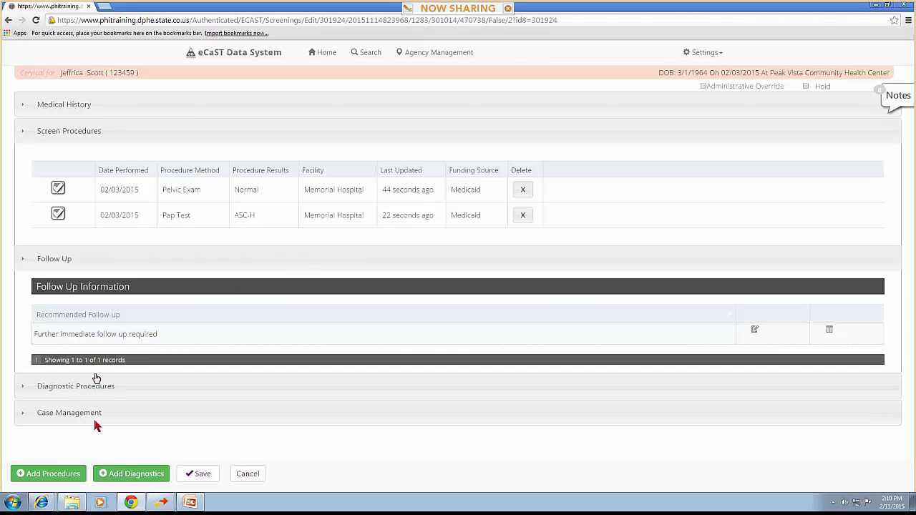
# Add a Medicaid-funded HPV test with a Positive result at Memorial Hospital
pyautogui.click(70, 476)
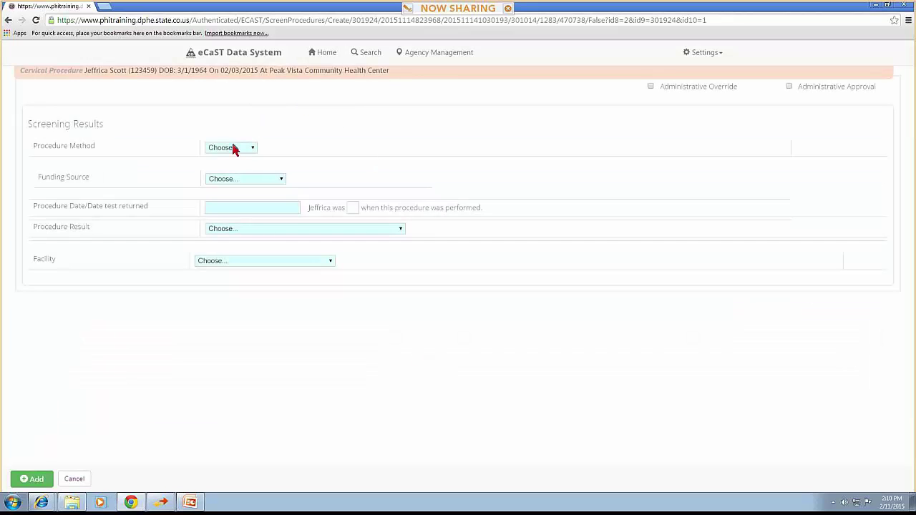
pyautogui.click(230, 147)
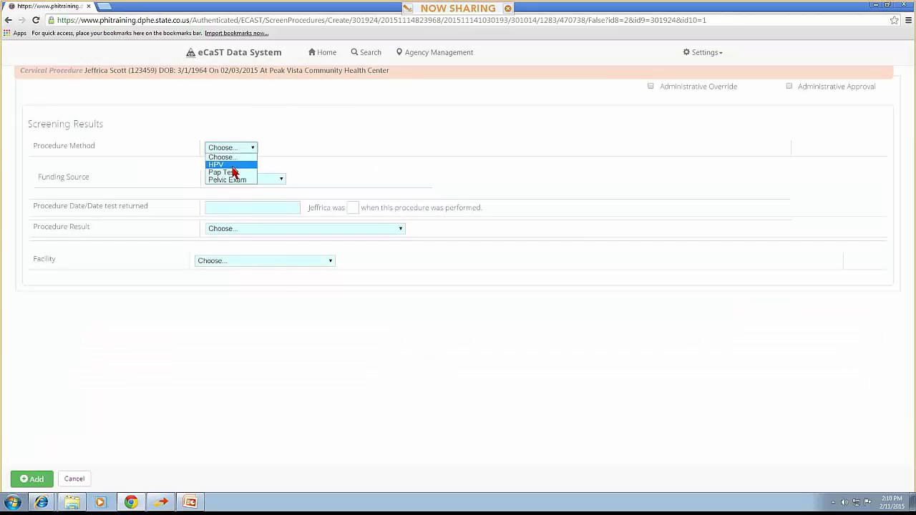
pyautogui.click(236, 170)
pyautogui.click(234, 180)
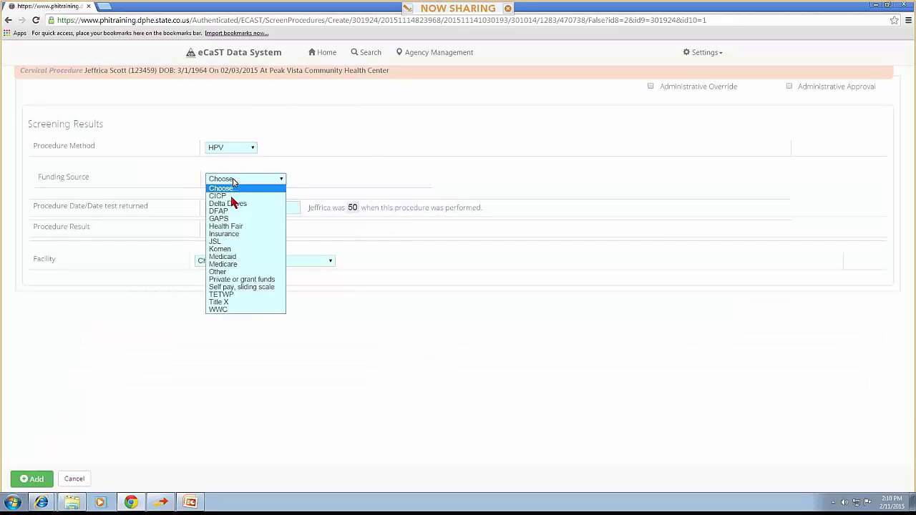
pyautogui.click(226, 257)
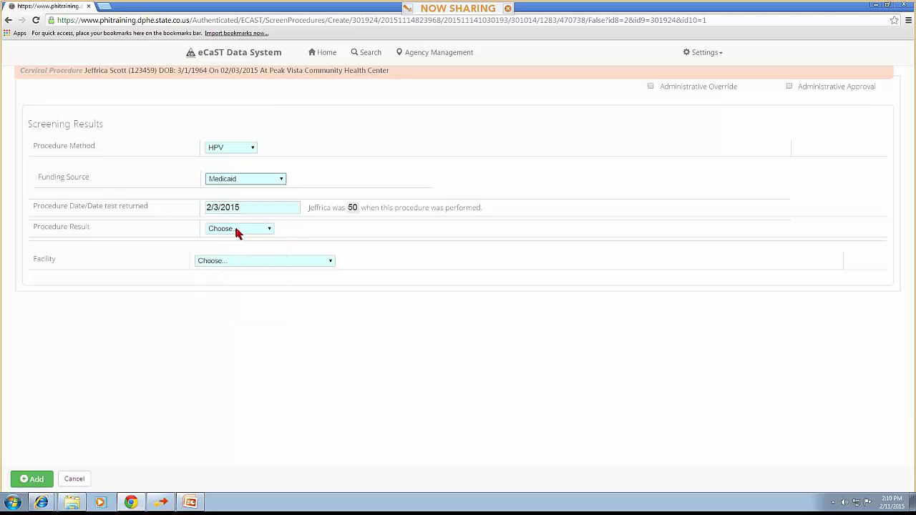
pyautogui.click(237, 230)
pyautogui.click(233, 261)
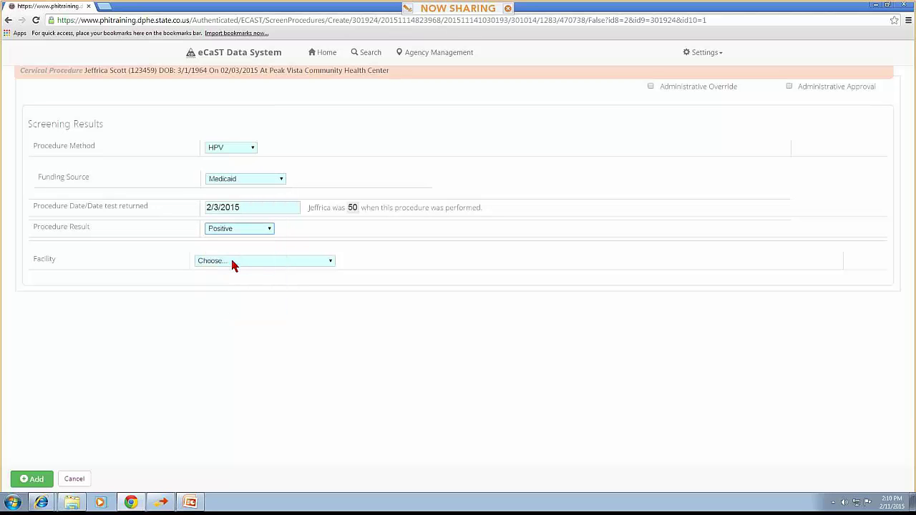
pyautogui.click(231, 262)
pyautogui.click(225, 277)
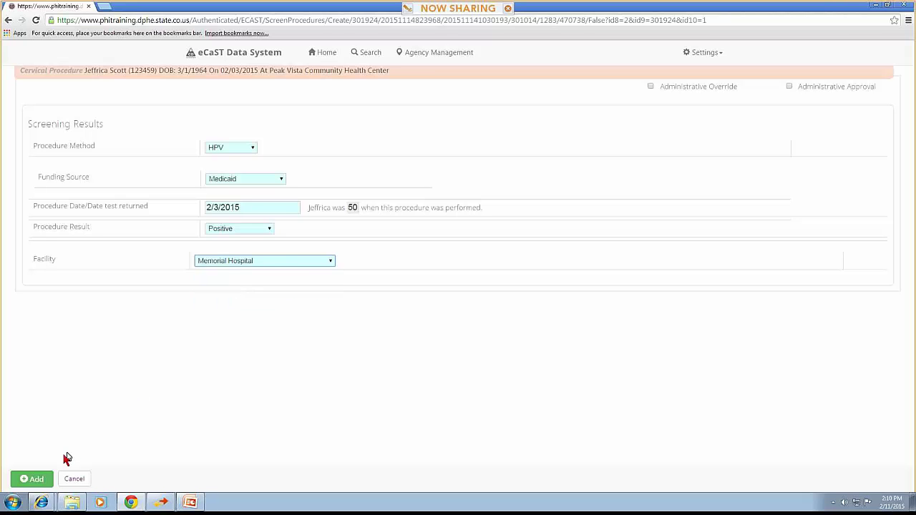
pyautogui.click(31, 478)
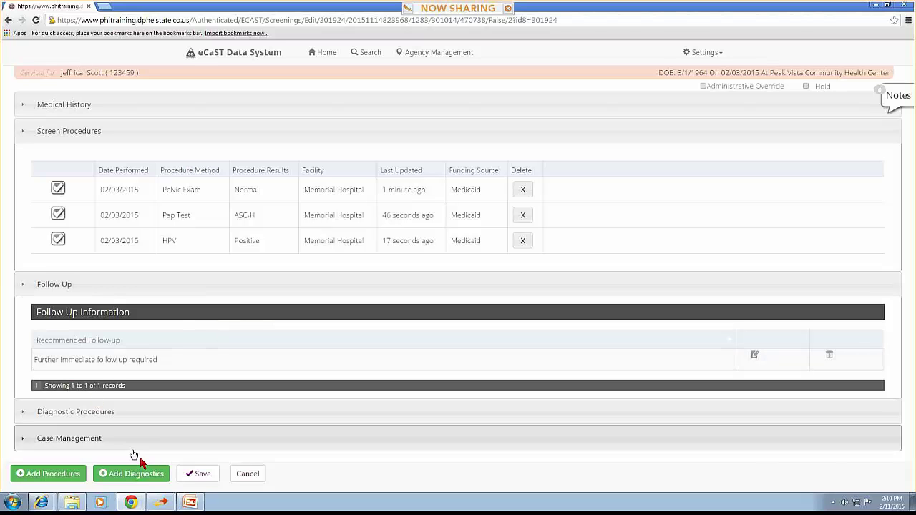
# Save the cervical screening and follow its 'Additional diagnostics required' error back into the record
pyautogui.click(197, 475)
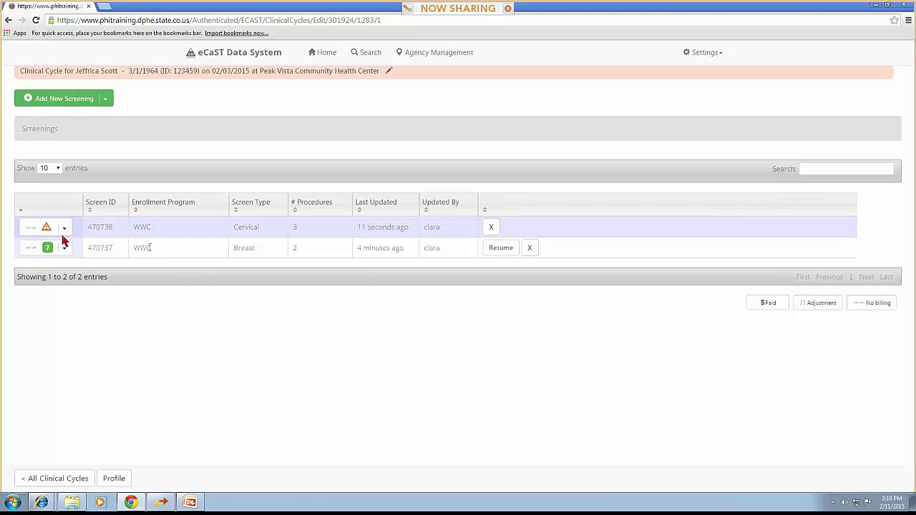
pyautogui.click(64, 231)
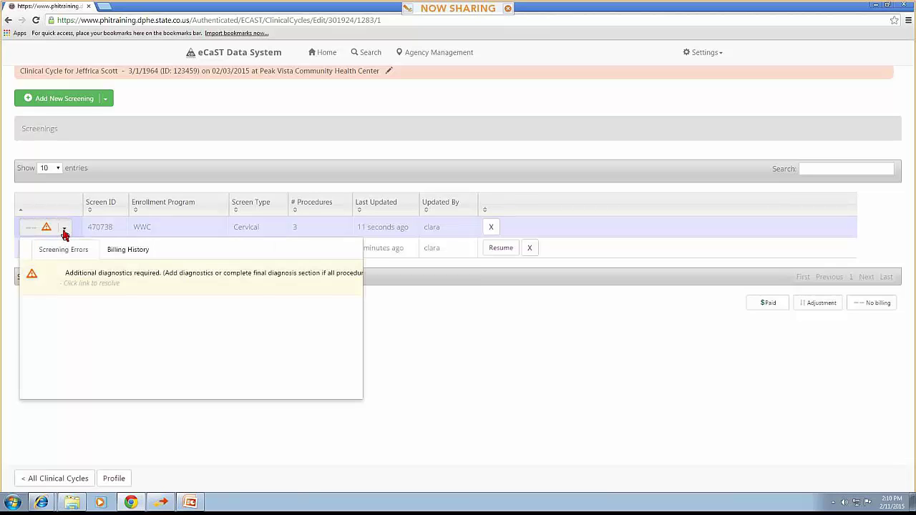
pyautogui.click(95, 275)
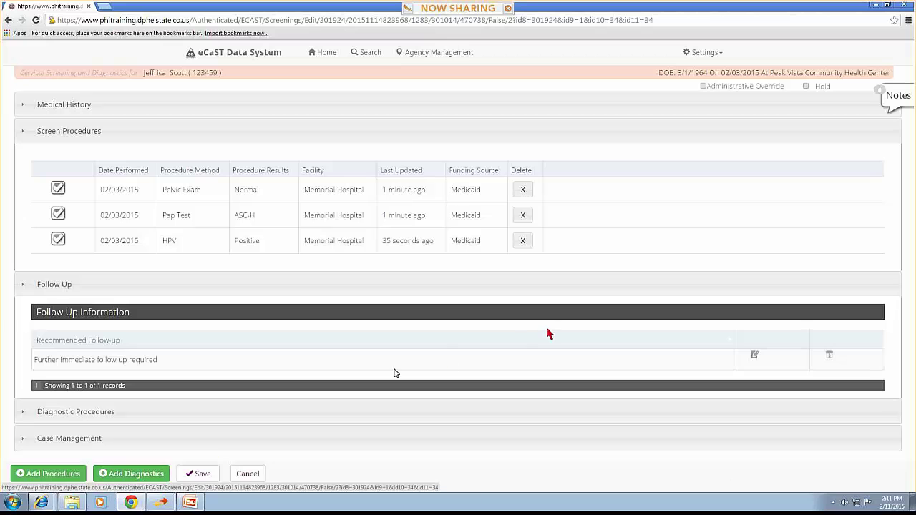
# Set the follow-up to 'Lost to follow-up, diagnostics not complete', closed 02/10/2015, and save the screening
pyautogui.click(756, 362)
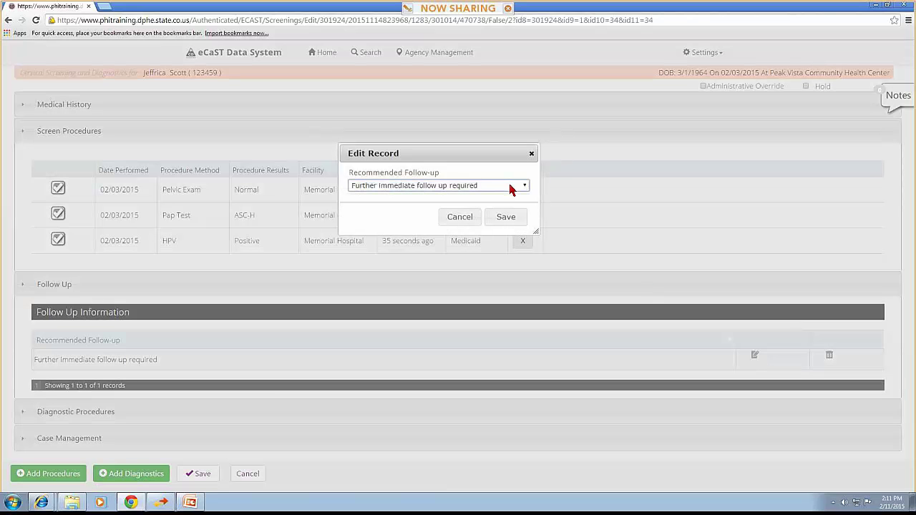
pyautogui.click(513, 189)
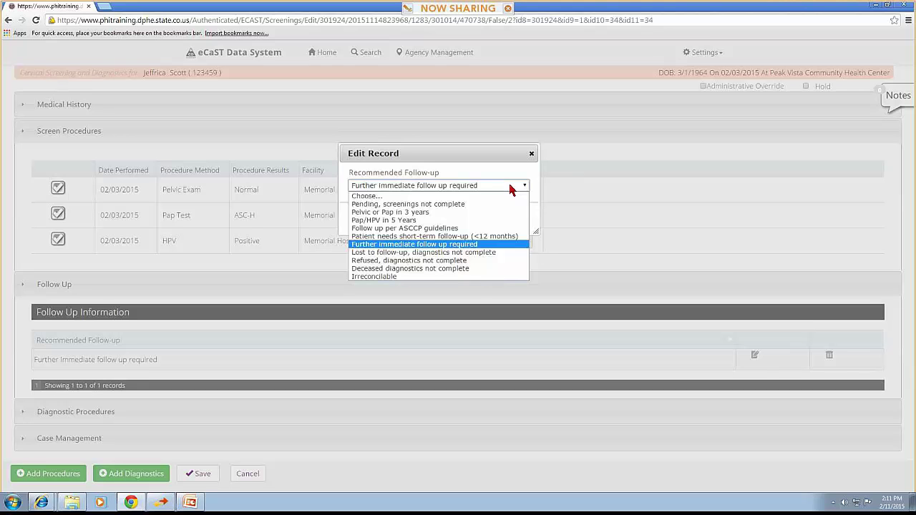
pyautogui.click(450, 252)
pyautogui.click(428, 212)
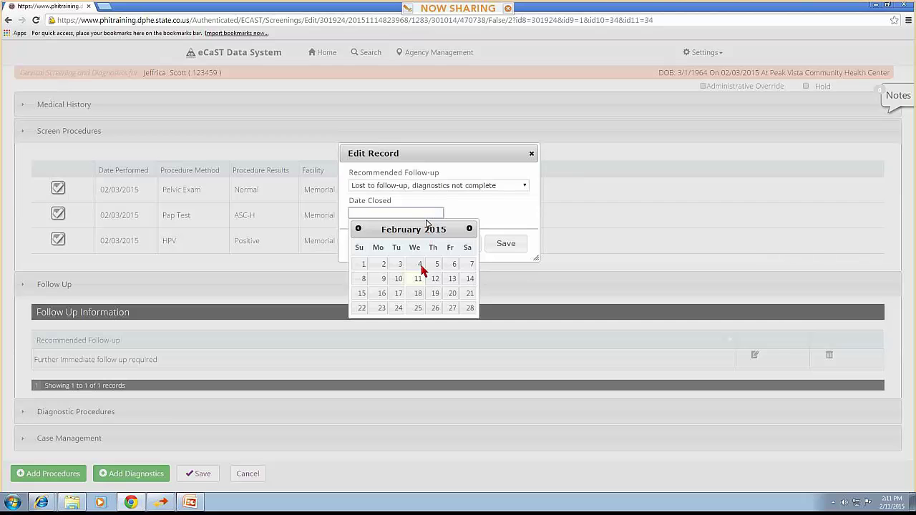
pyautogui.click(398, 279)
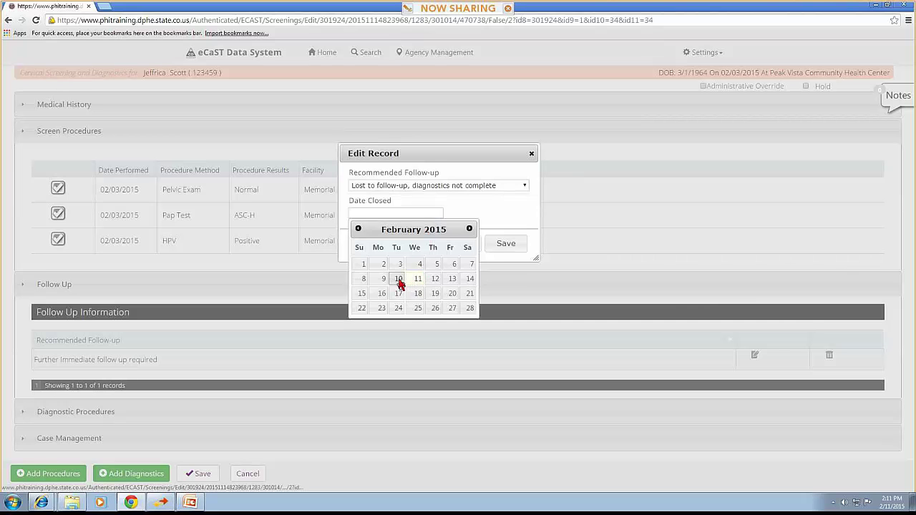
pyautogui.click(501, 244)
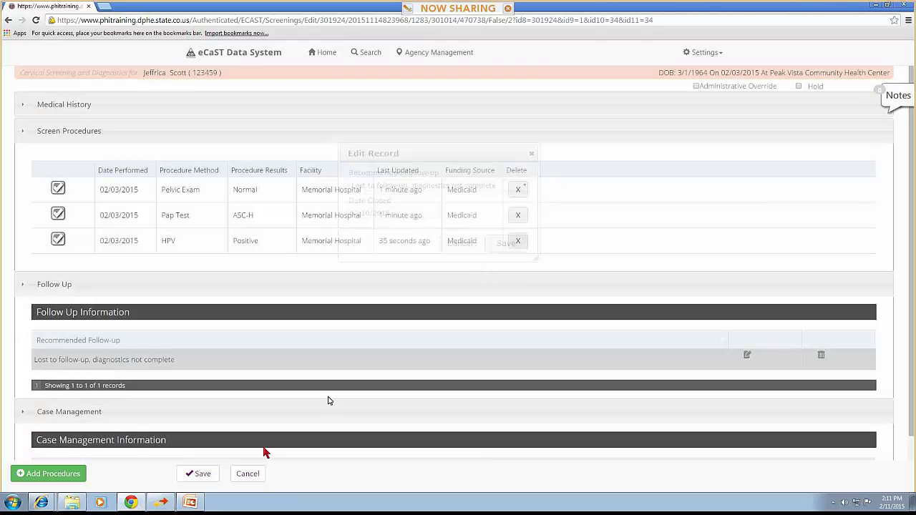
pyautogui.click(200, 478)
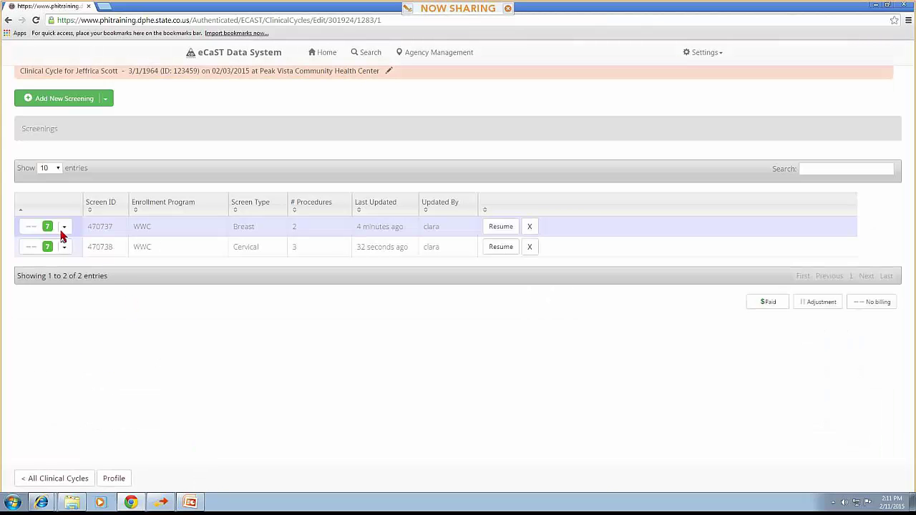
pyautogui.click(56, 256)
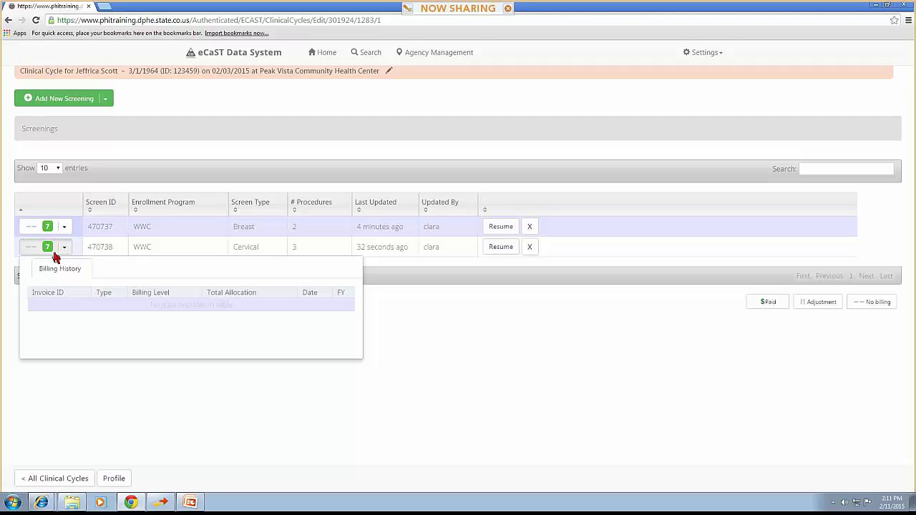
pyautogui.click(56, 256)
pyautogui.click(56, 256)
pyautogui.click(488, 250)
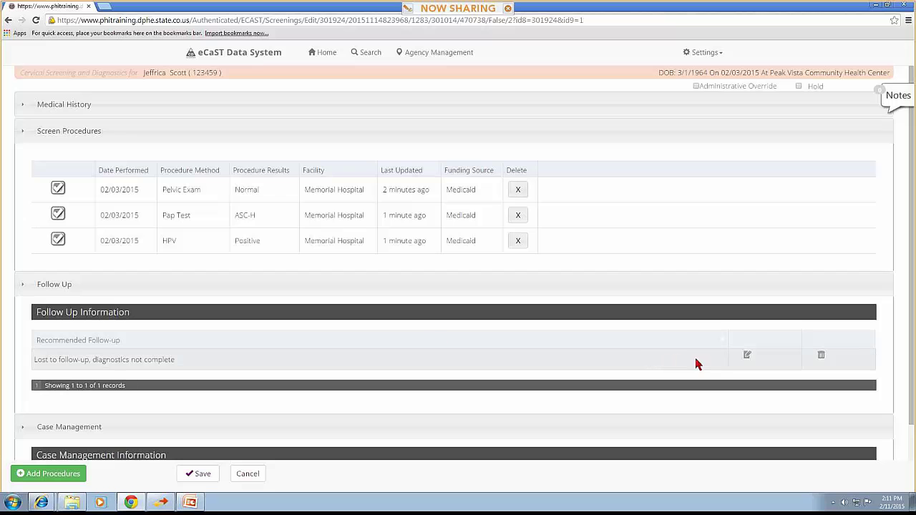
# Change the recommended follow-up to 'Further immediate follow up required' and begin a new diagnostic entry
pyautogui.click(745, 356)
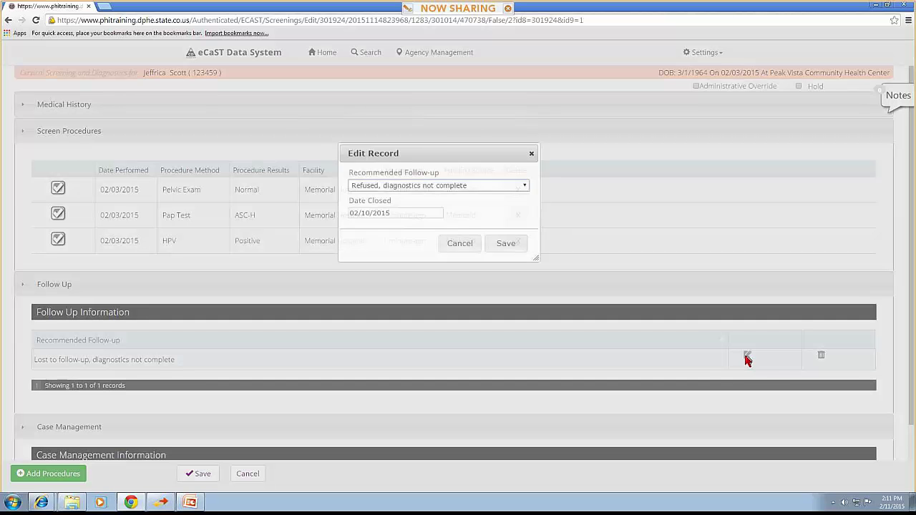
pyautogui.click(475, 186)
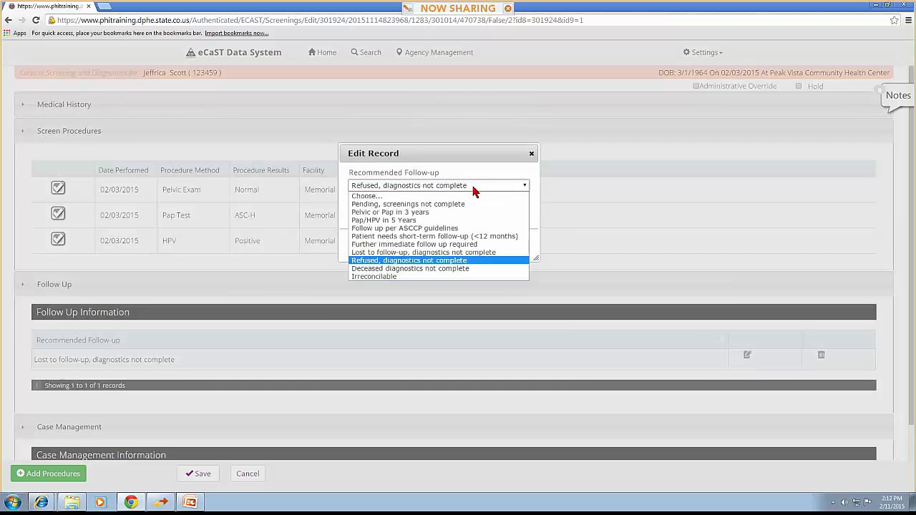
pyautogui.click(456, 244)
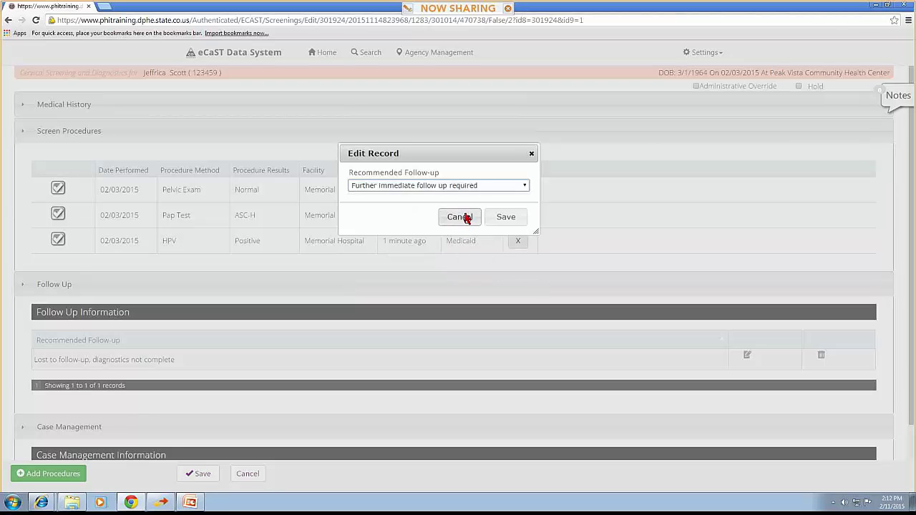
pyautogui.click(501, 218)
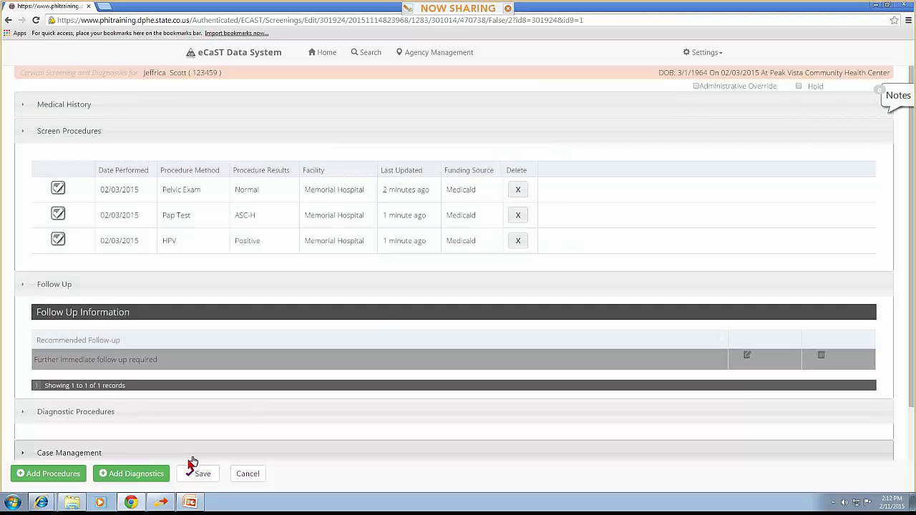
pyautogui.click(142, 481)
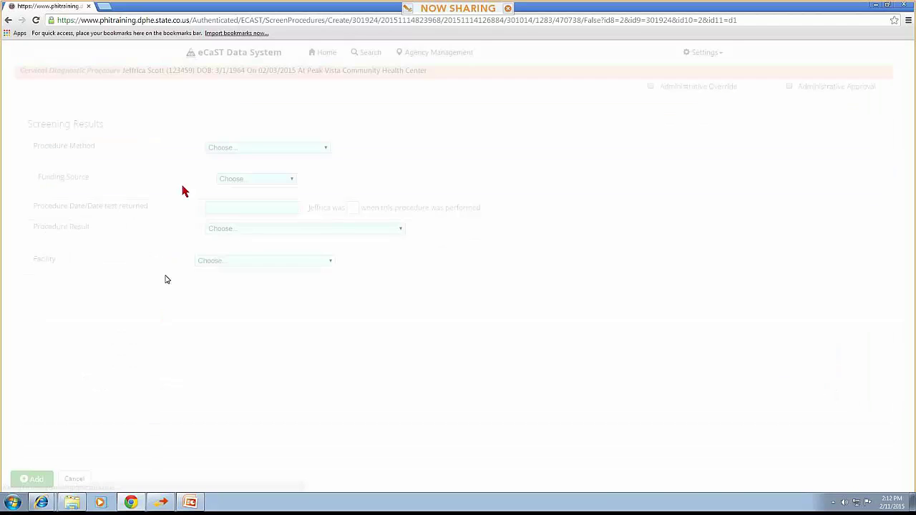
# Enter a colposcopy with biopsy and/or ECC dated 02/10/2015 with result CIN III/CIS or severe dysplasia
pyautogui.click(241, 147)
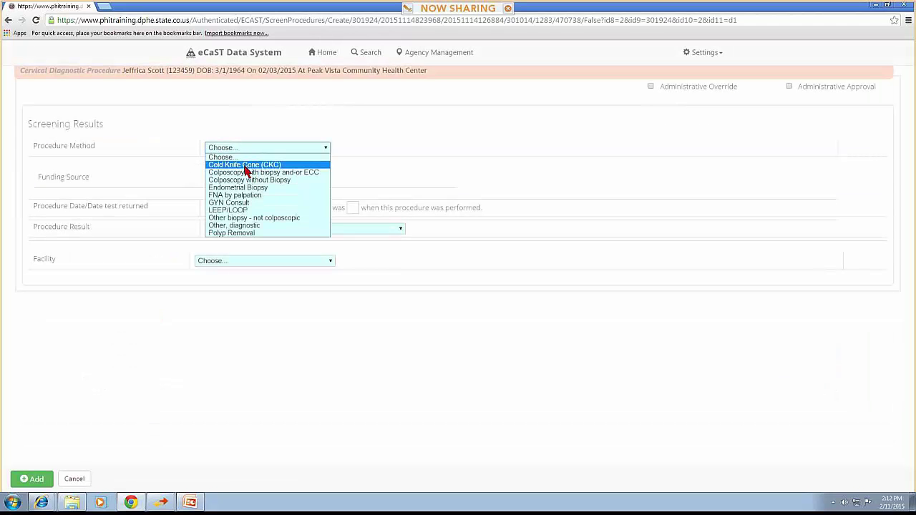
pyautogui.click(247, 172)
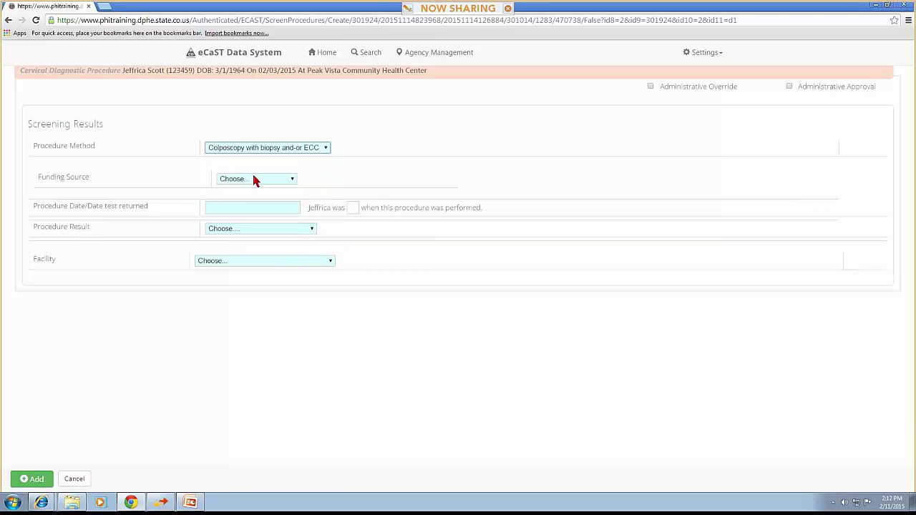
pyautogui.click(255, 180)
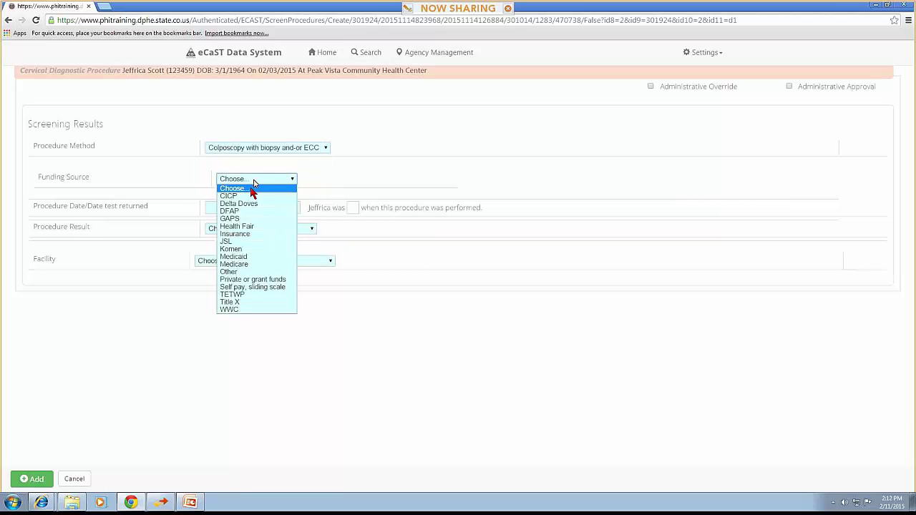
pyautogui.click(241, 256)
pyautogui.click(244, 209)
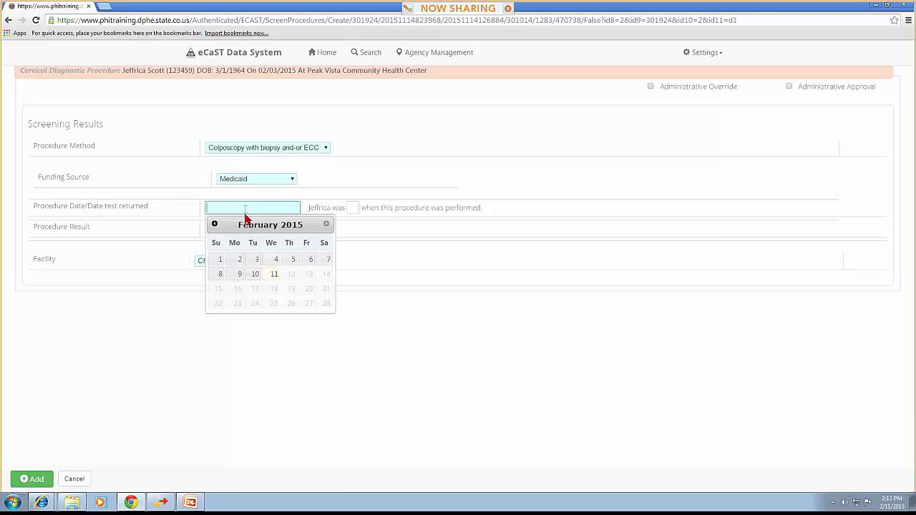
pyautogui.click(253, 274)
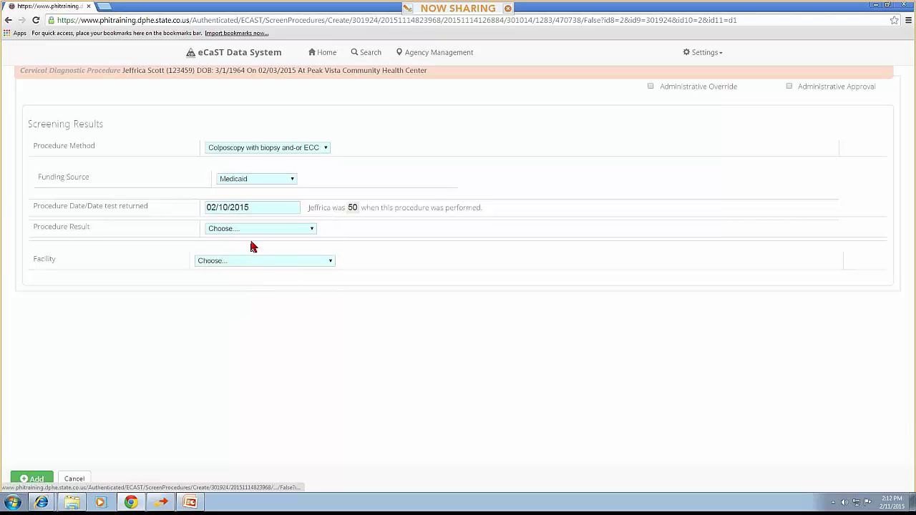
pyautogui.click(251, 228)
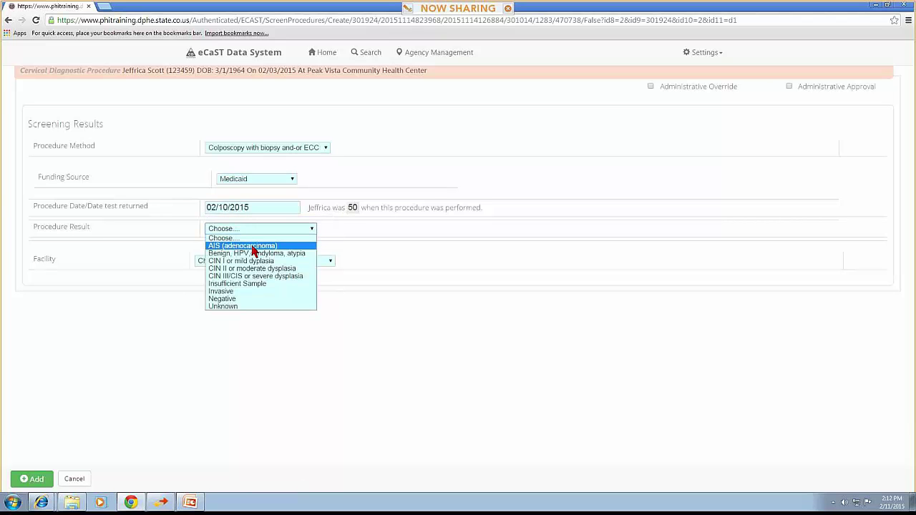
pyautogui.click(247, 277)
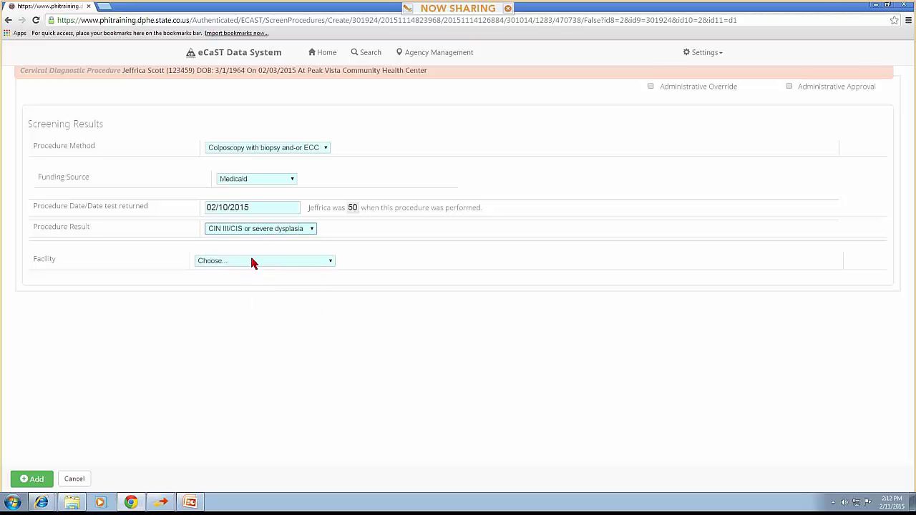
# Set facility to Memorial Hospital and funding to Private or grant funds, then add the procedure
pyautogui.click(256, 229)
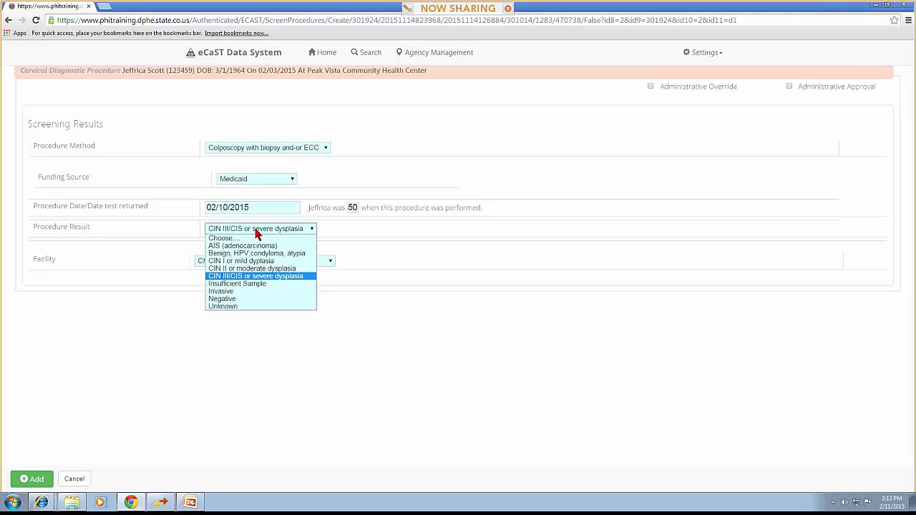
pyautogui.click(245, 299)
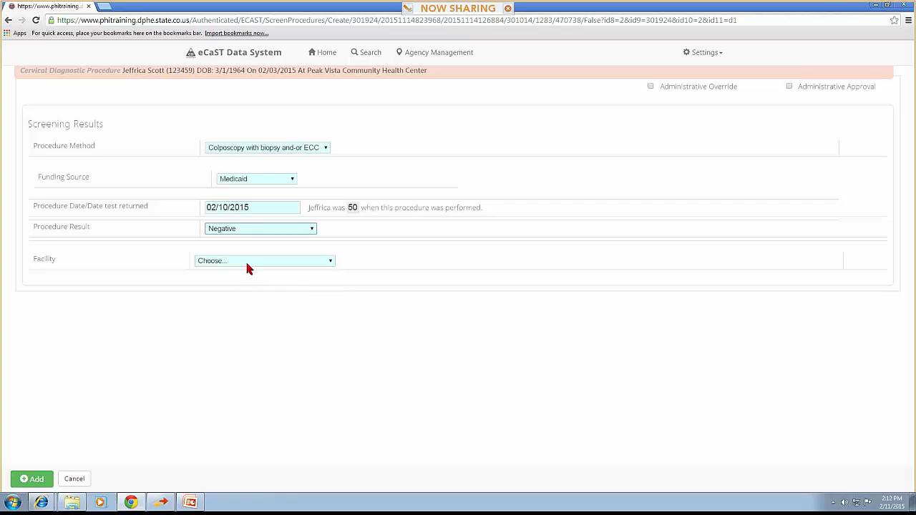
pyautogui.click(247, 265)
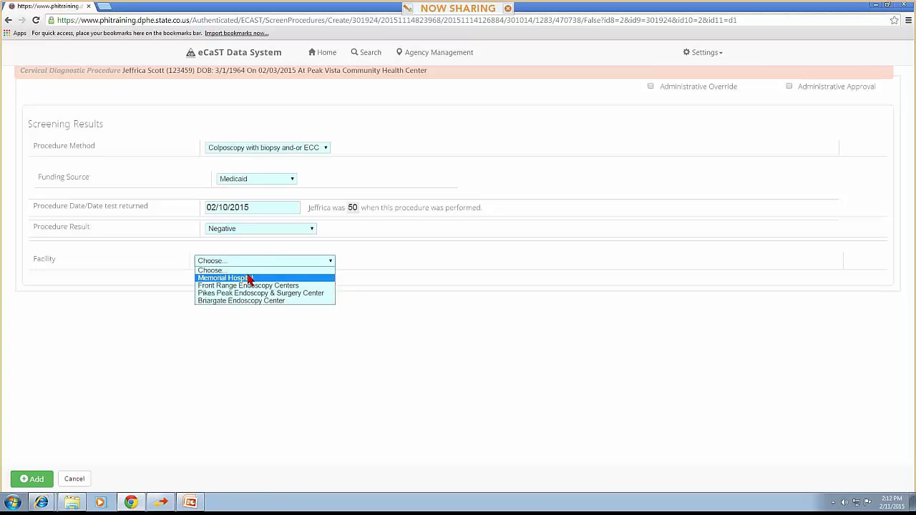
pyautogui.click(259, 228)
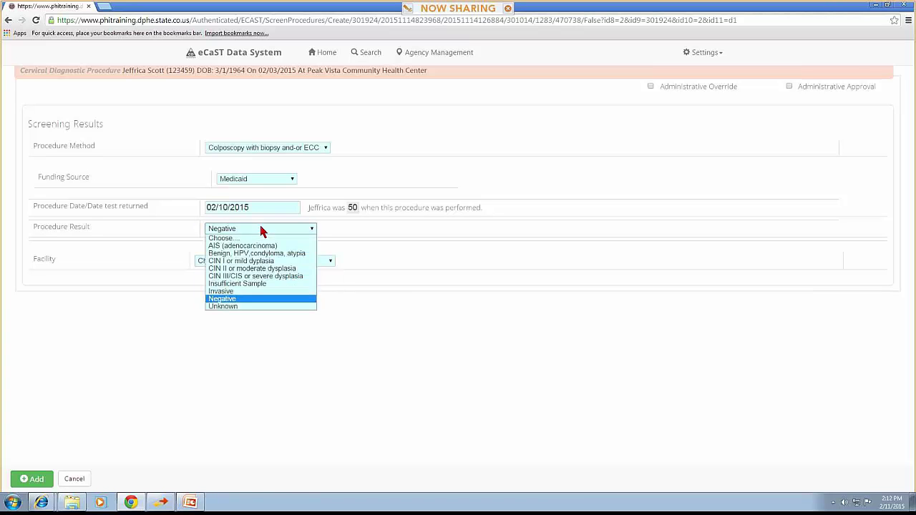
pyautogui.click(259, 277)
pyautogui.click(251, 263)
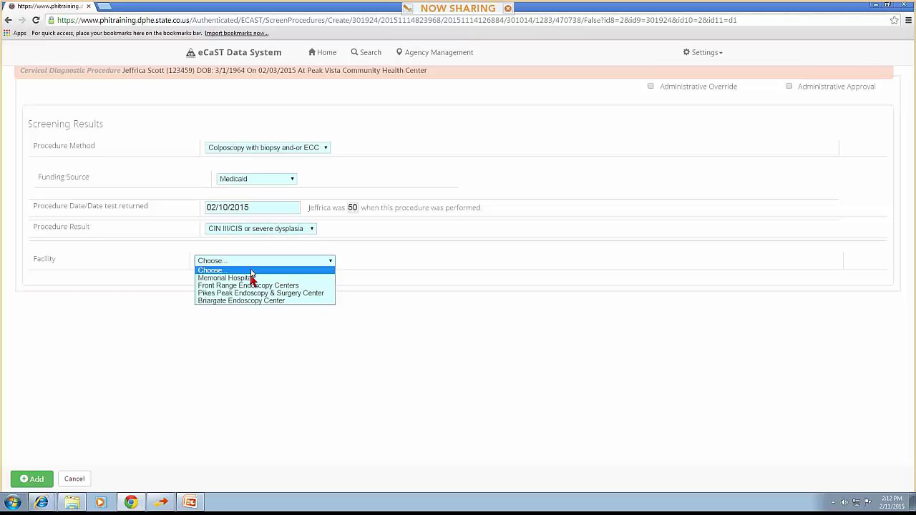
pyautogui.click(255, 277)
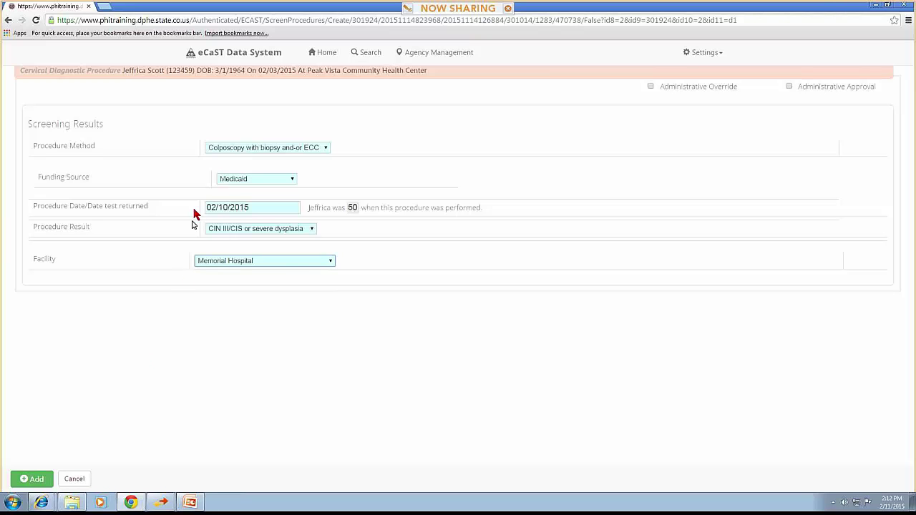
pyautogui.click(256, 182)
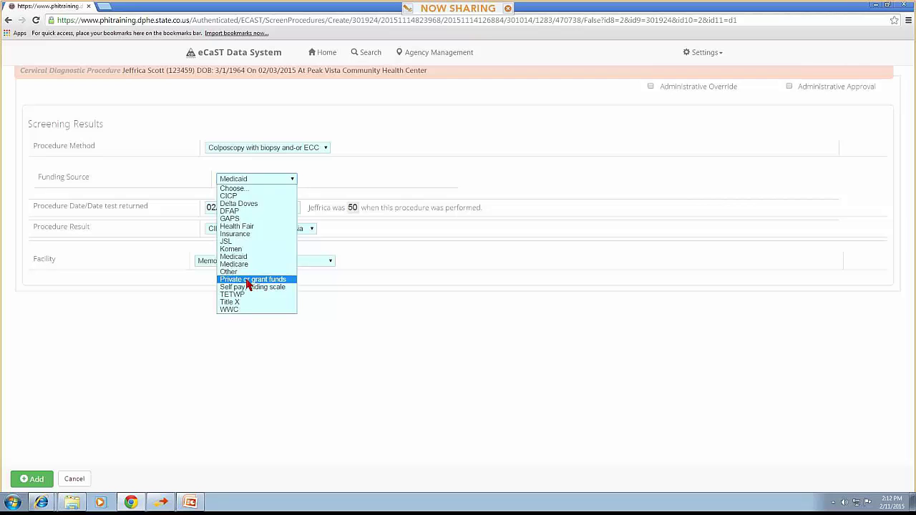
pyautogui.click(247, 280)
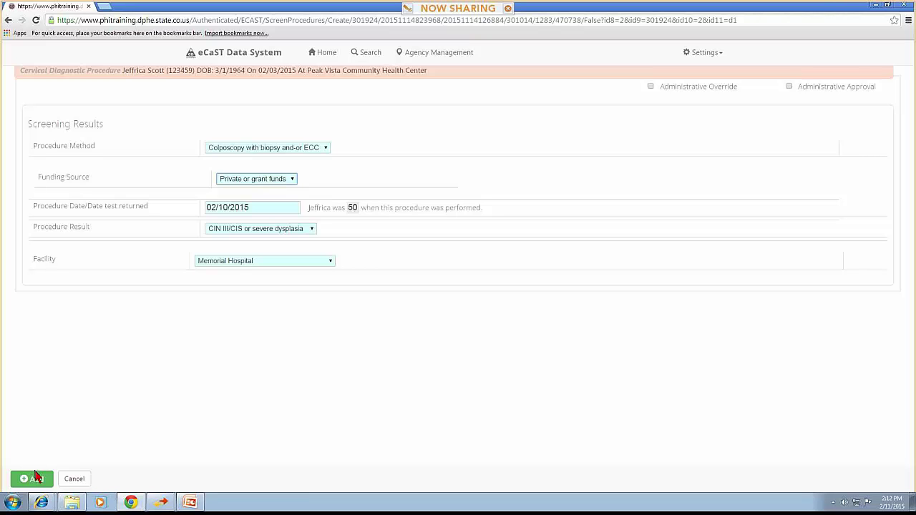
pyautogui.click(35, 476)
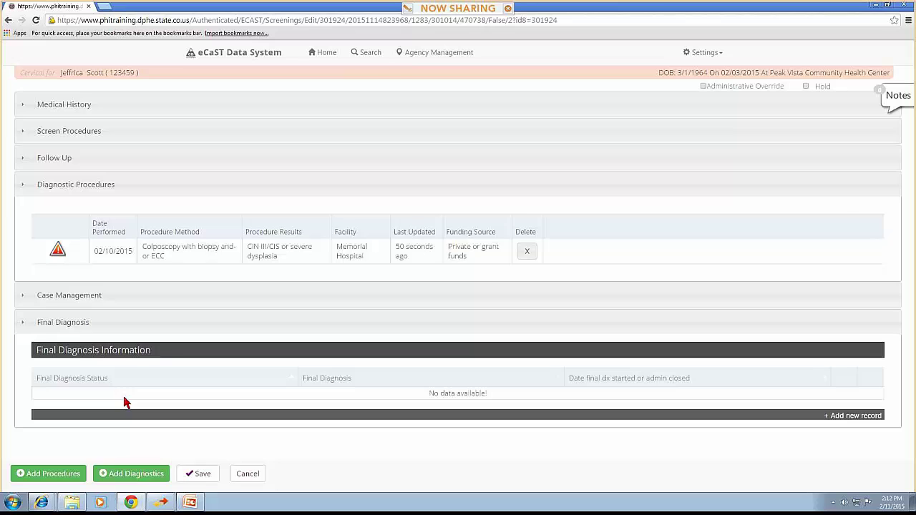
# Change the 02/10/2015 colposcopy diagnostic's funding source to Medicaid and save it
pyautogui.click(188, 250)
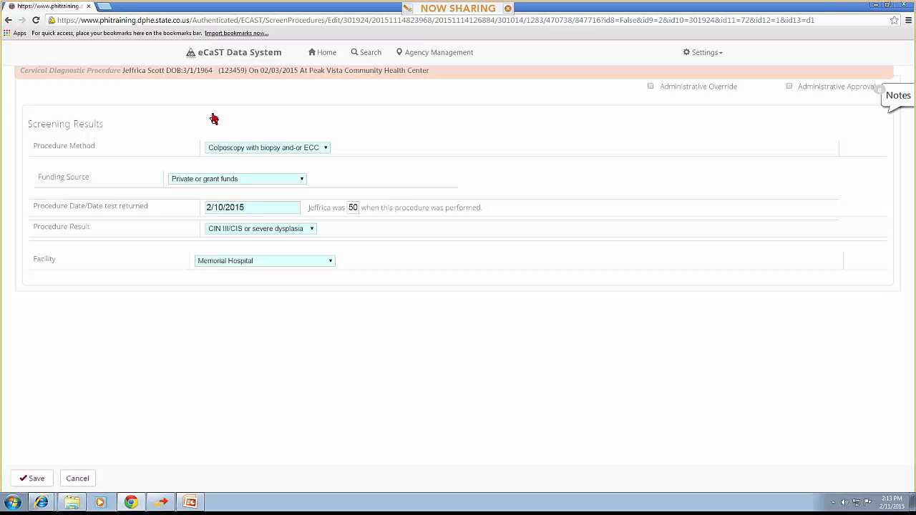
pyautogui.click(211, 179)
pyautogui.click(206, 258)
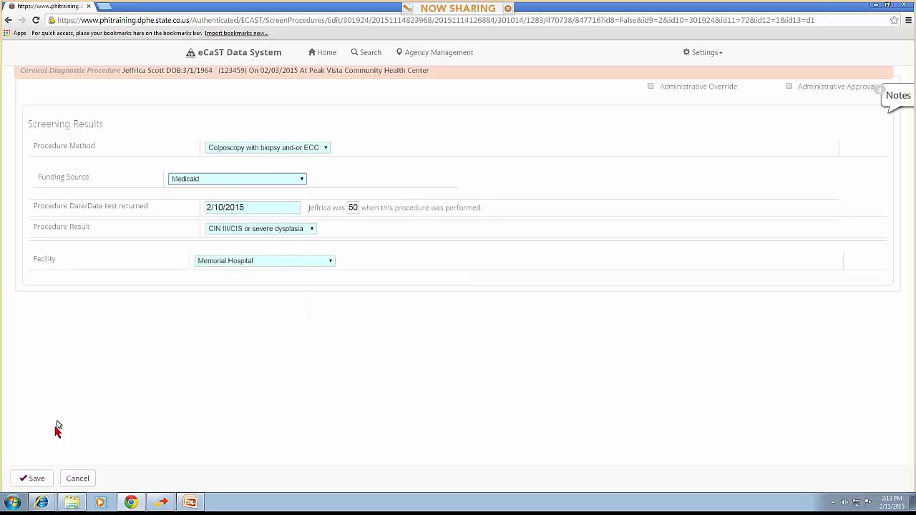
pyautogui.click(34, 478)
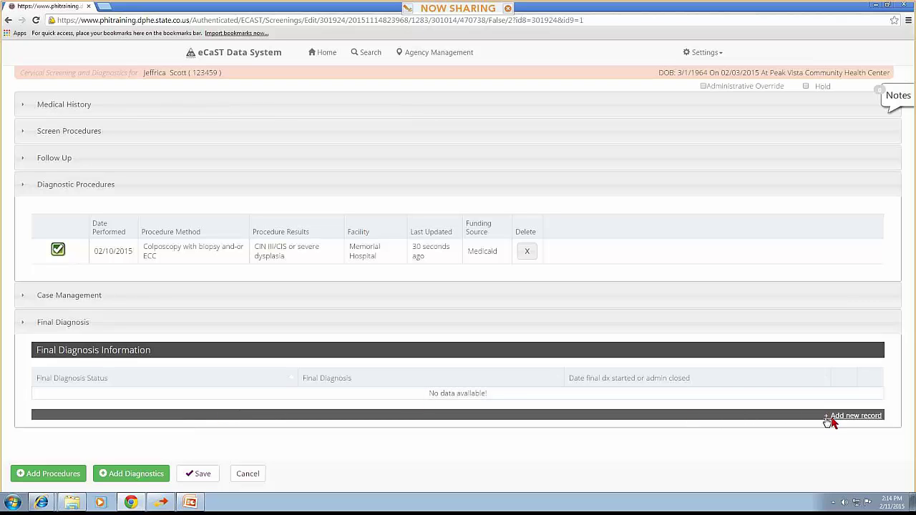
# Add a final diagnosis: Treatment needed, CIN III, not BCCP Medicaid eligible, reason 'Has medicaid'
pyautogui.click(853, 416)
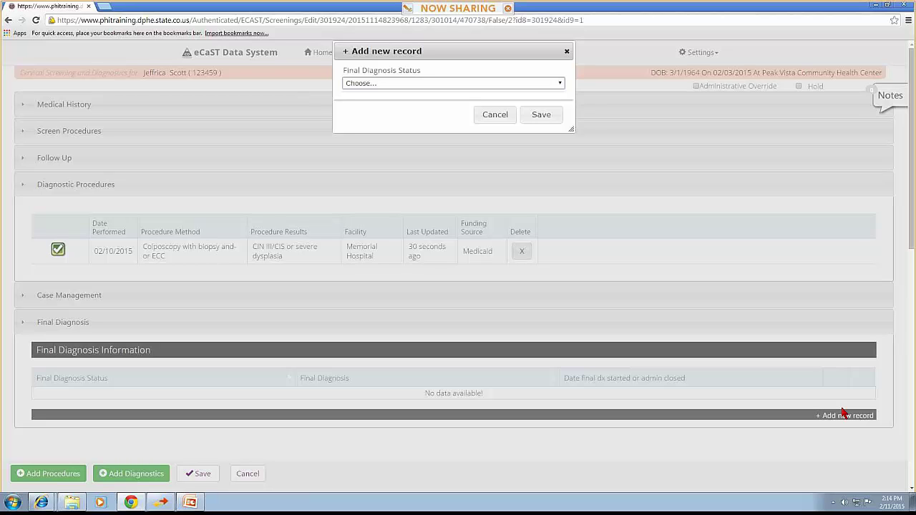
pyautogui.click(533, 84)
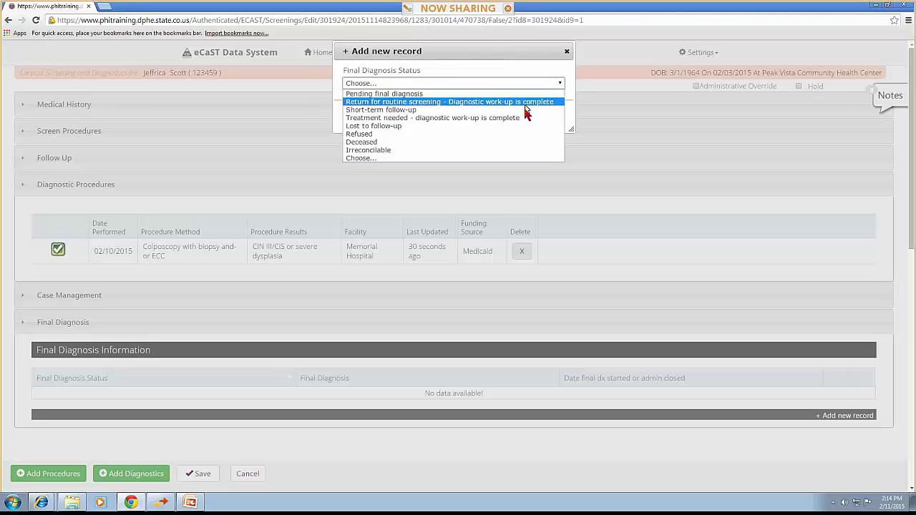
pyautogui.click(523, 119)
pyautogui.click(458, 113)
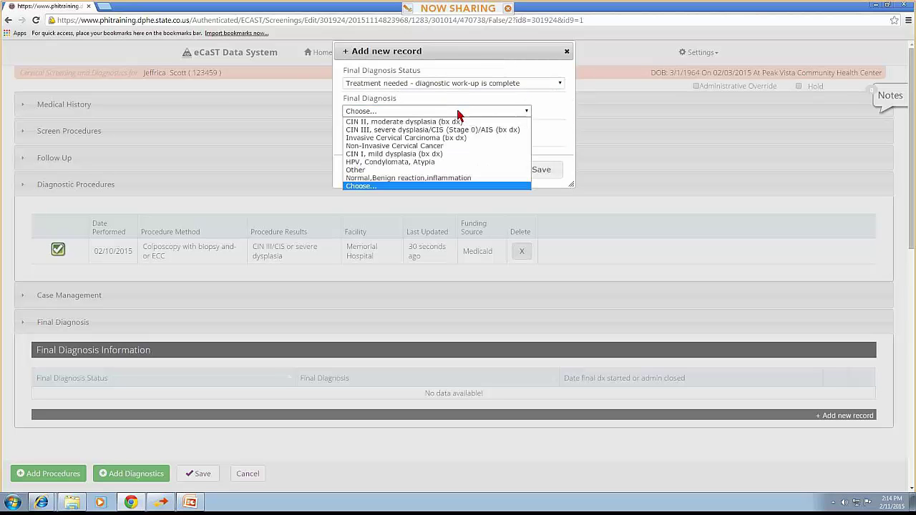
pyautogui.click(455, 130)
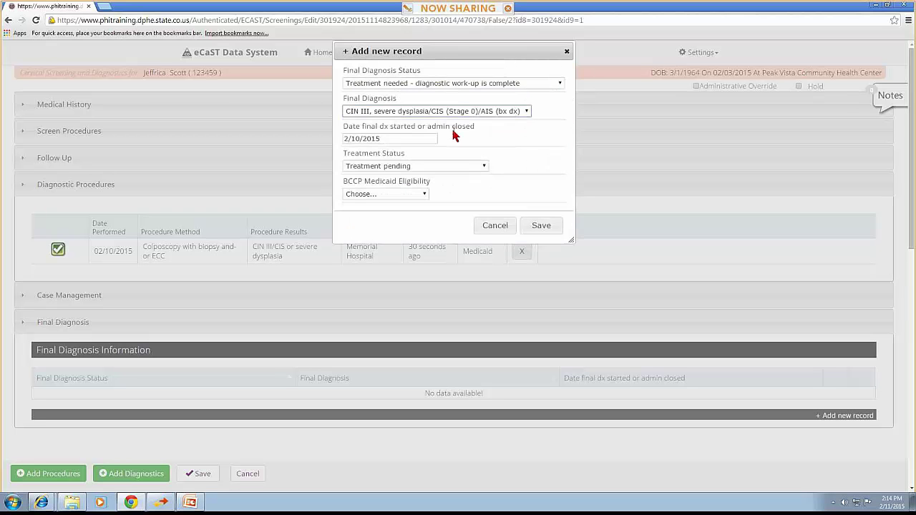
pyautogui.click(406, 197)
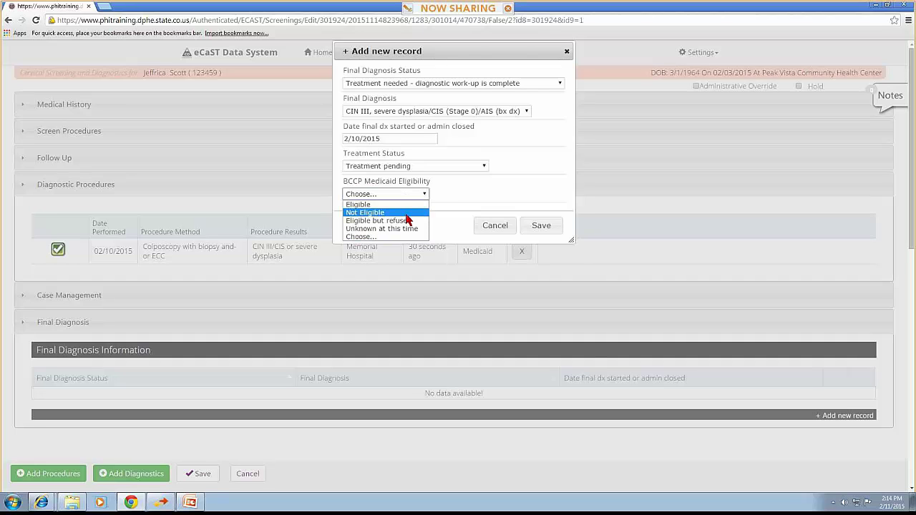
pyautogui.click(405, 214)
pyautogui.click(411, 225)
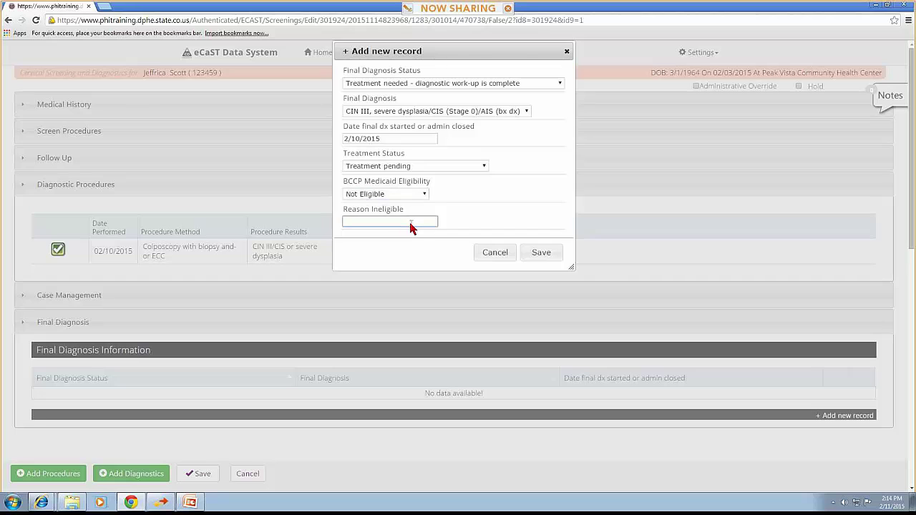
pyautogui.write('Has medicaid')
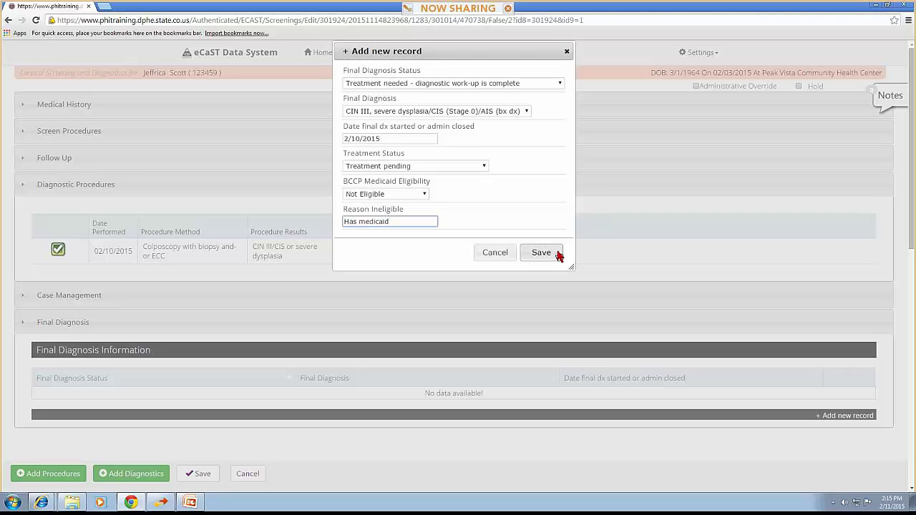
pyautogui.click(559, 254)
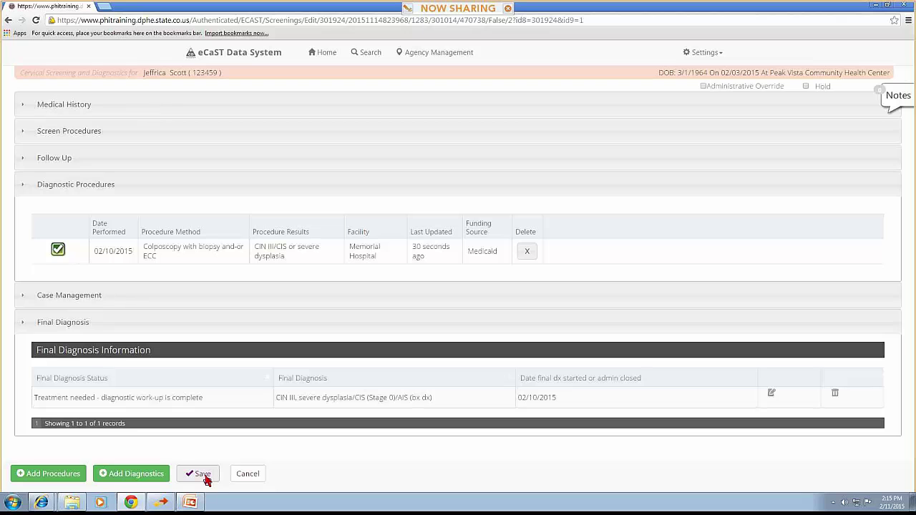
# Save the screening, then set the 02/03/2015 WWC enrollment's insurance to 'No private insurance or Medicaid'
pyautogui.click(203, 475)
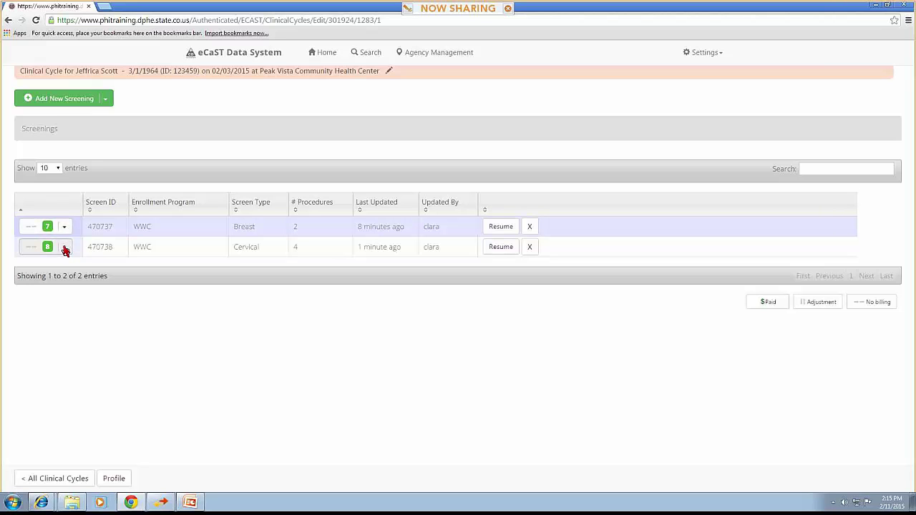
pyautogui.click(107, 99)
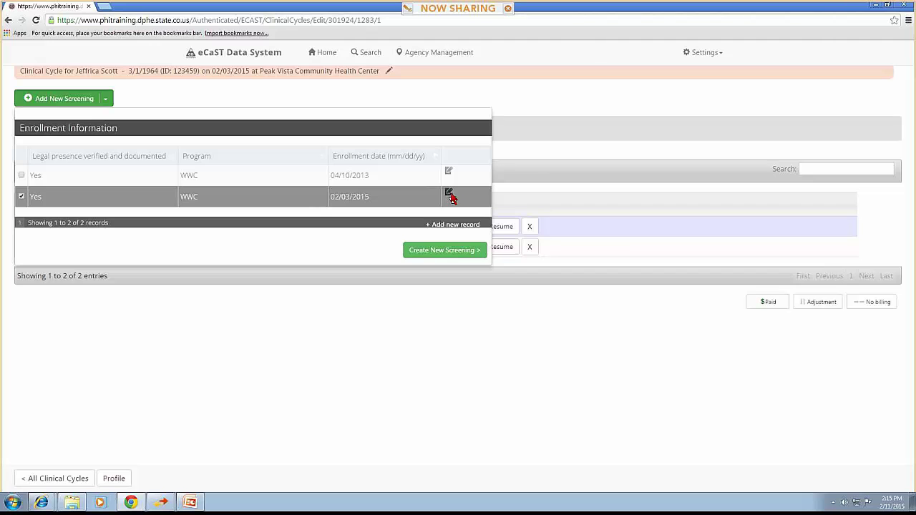
pyautogui.click(449, 194)
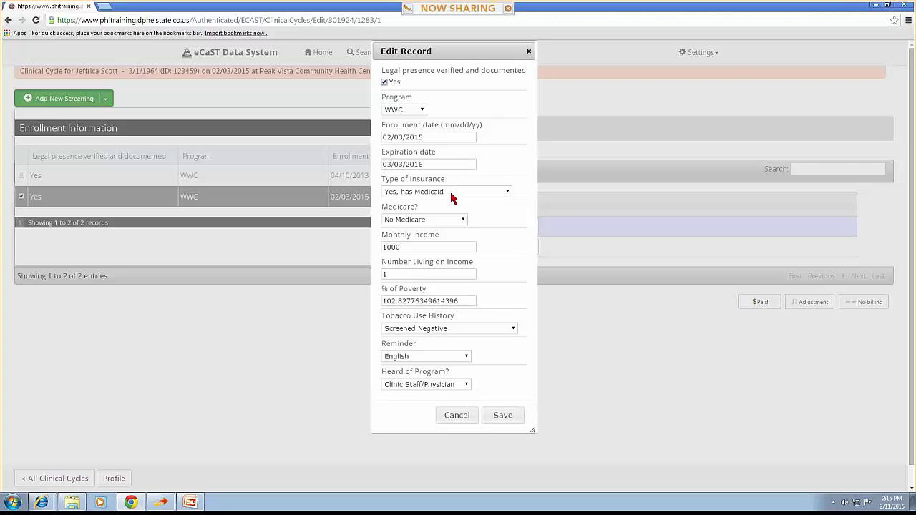
pyautogui.click(449, 191)
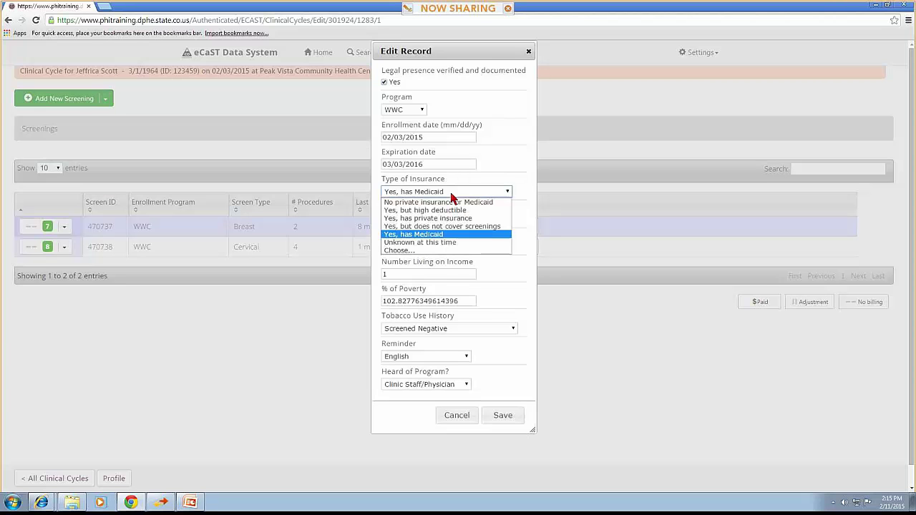
pyautogui.press('Up')
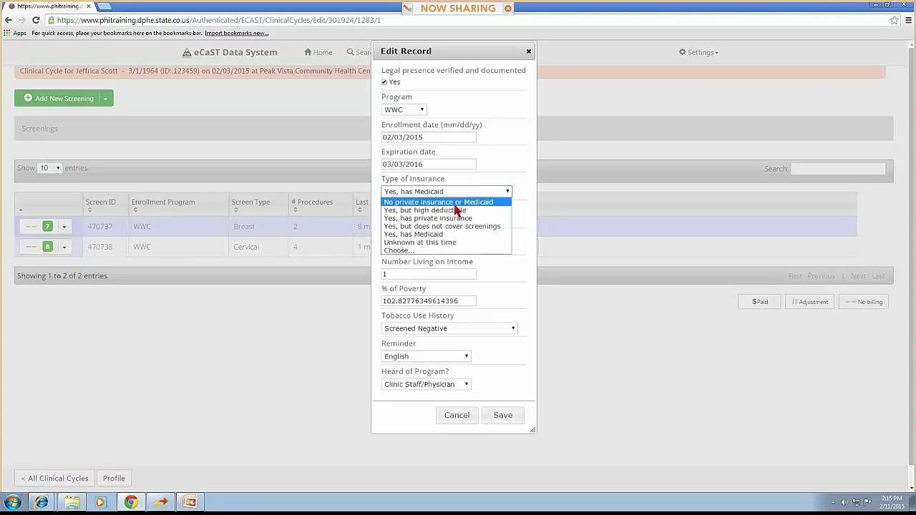
pyautogui.press('Return')
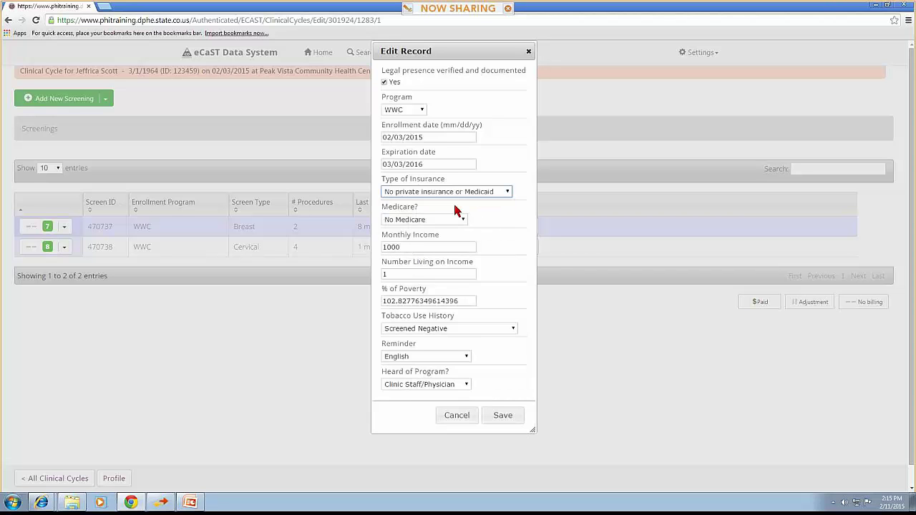
pyautogui.click(499, 417)
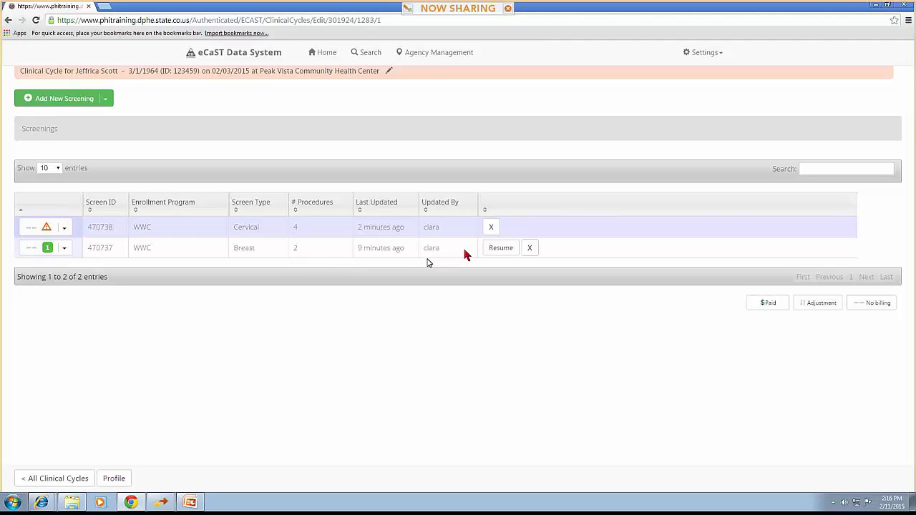
pyautogui.click(496, 251)
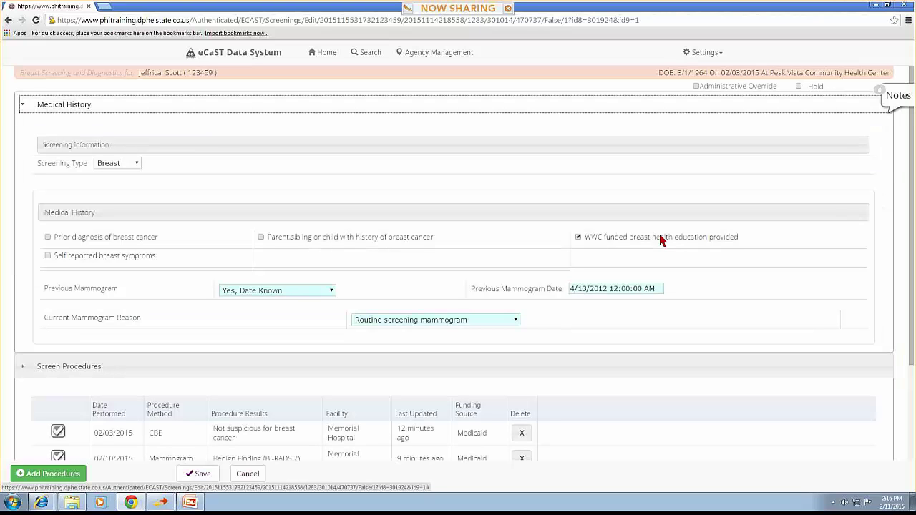
pyautogui.scroll(-2, 419, 305)
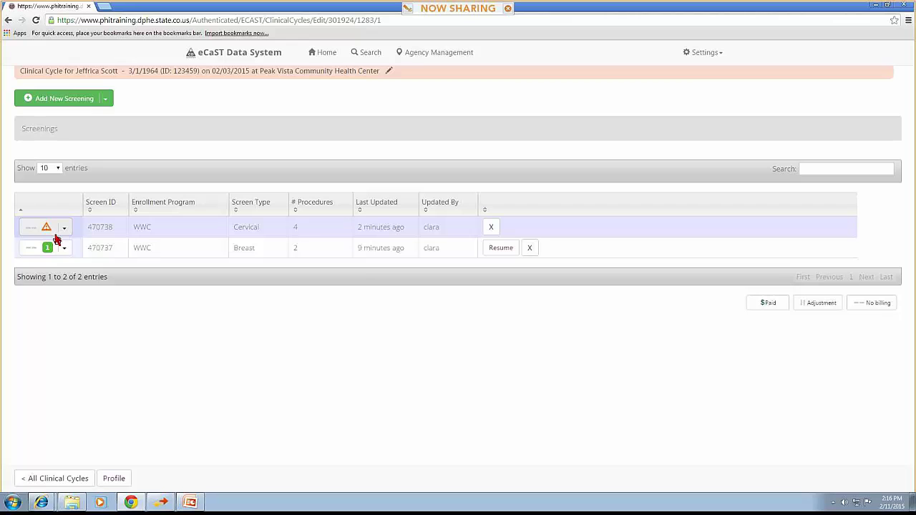
# Follow the coverage rules error to the colposcopy procedure and change its funding source to WWC
pyautogui.click(63, 229)
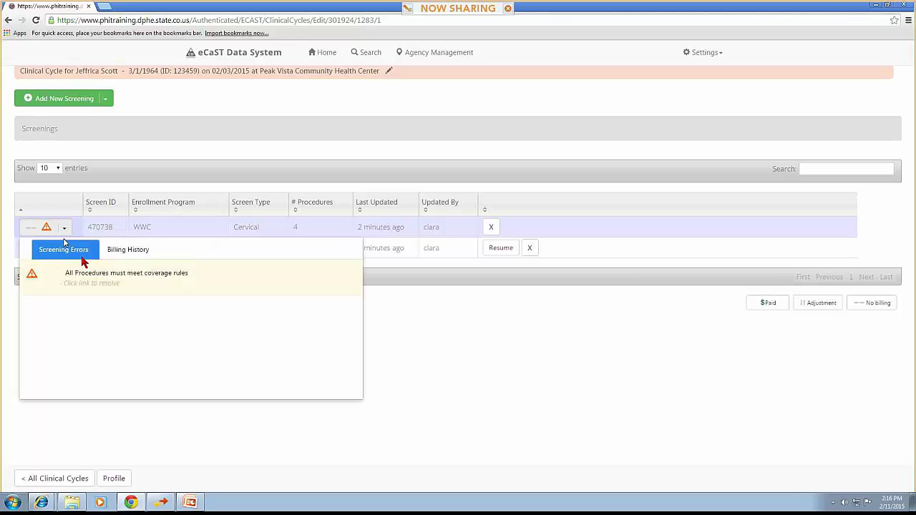
pyautogui.click(115, 282)
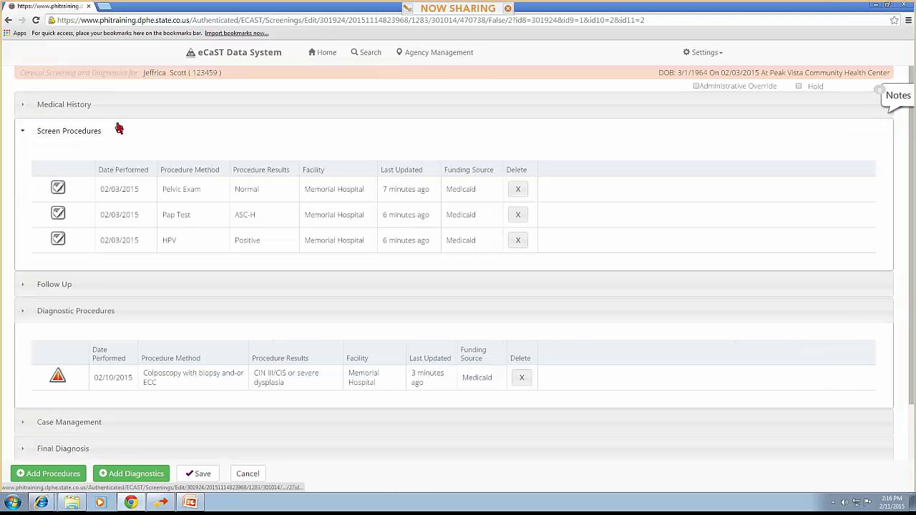
pyautogui.click(174, 128)
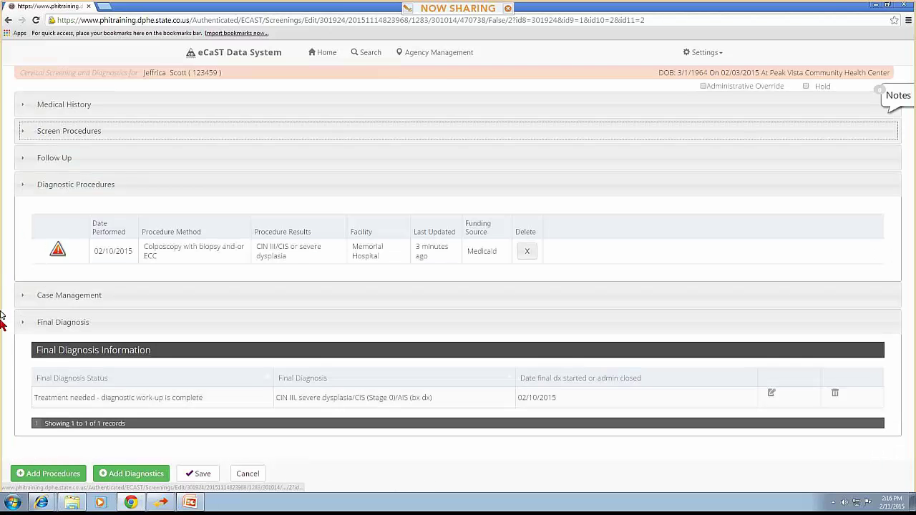
pyautogui.click(58, 250)
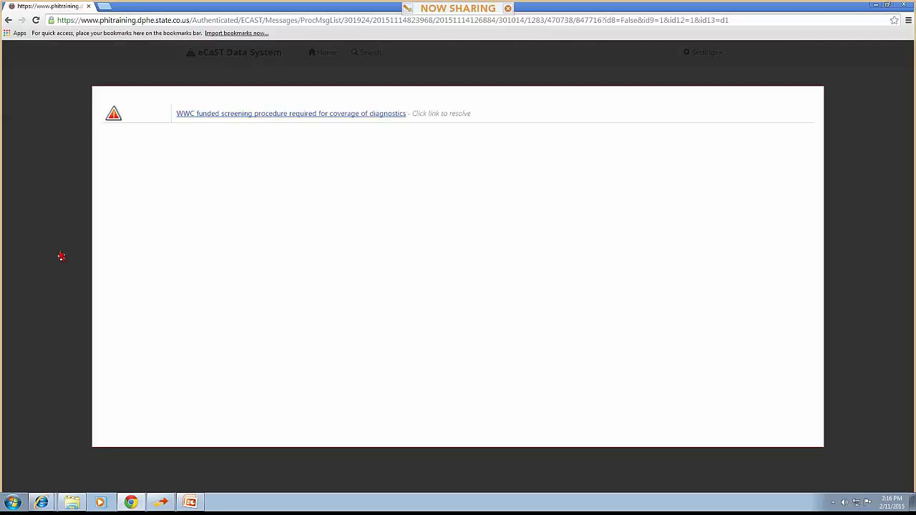
pyautogui.click(282, 118)
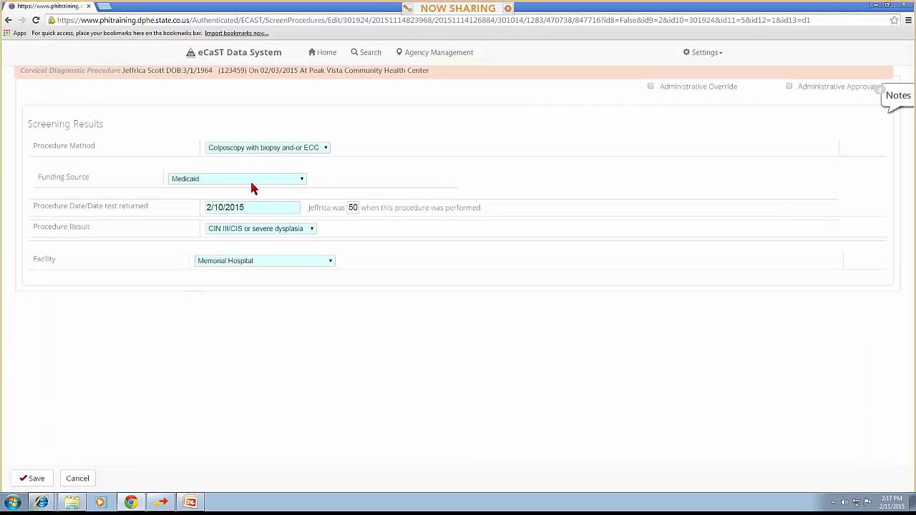
pyautogui.click(252, 183)
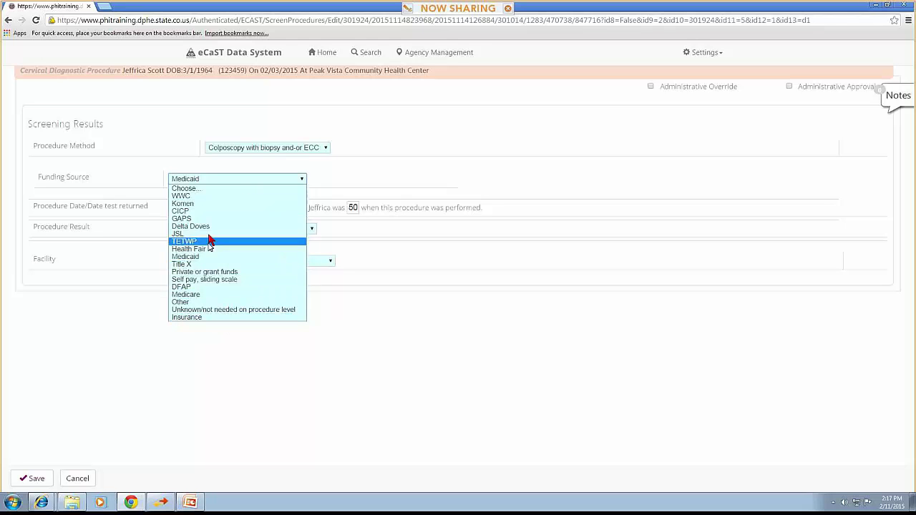
pyautogui.click(219, 197)
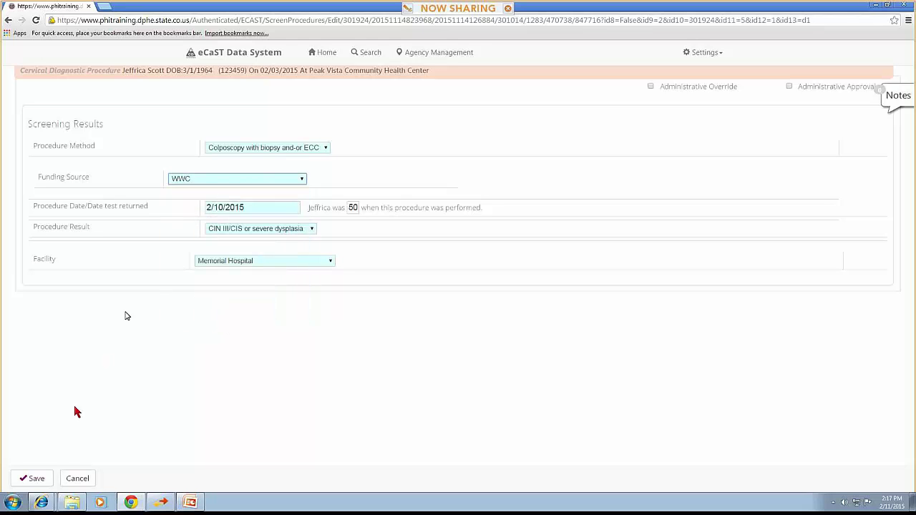
pyautogui.click(37, 478)
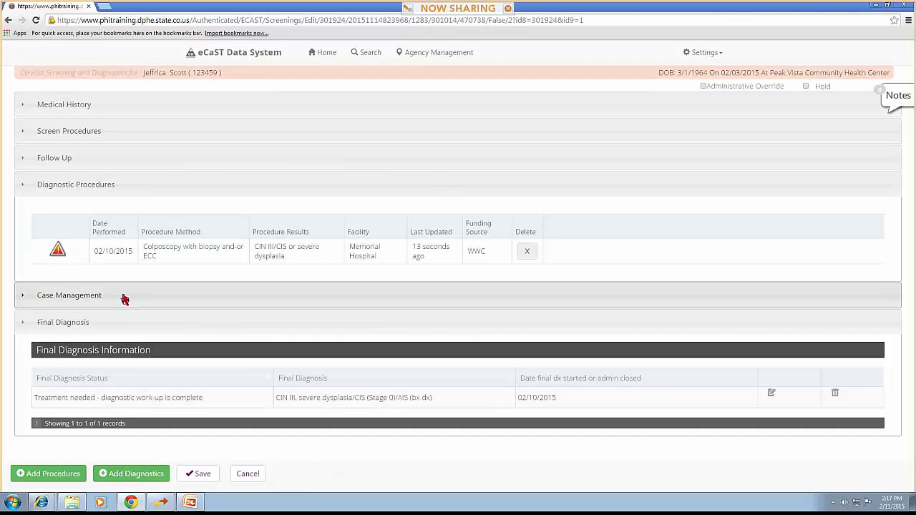
# Change the Pelvic Exam procedure's funding source from Medicaid to WWC and save it
pyautogui.click(188, 137)
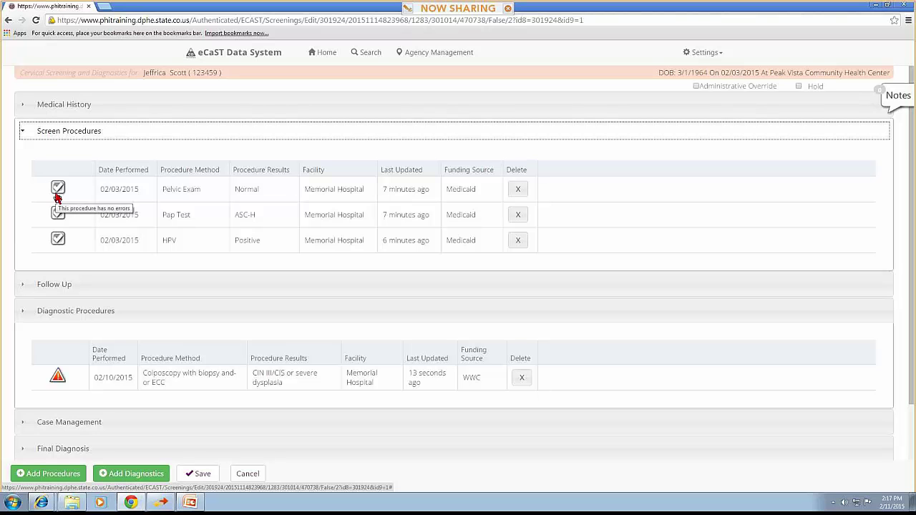
pyautogui.click(57, 198)
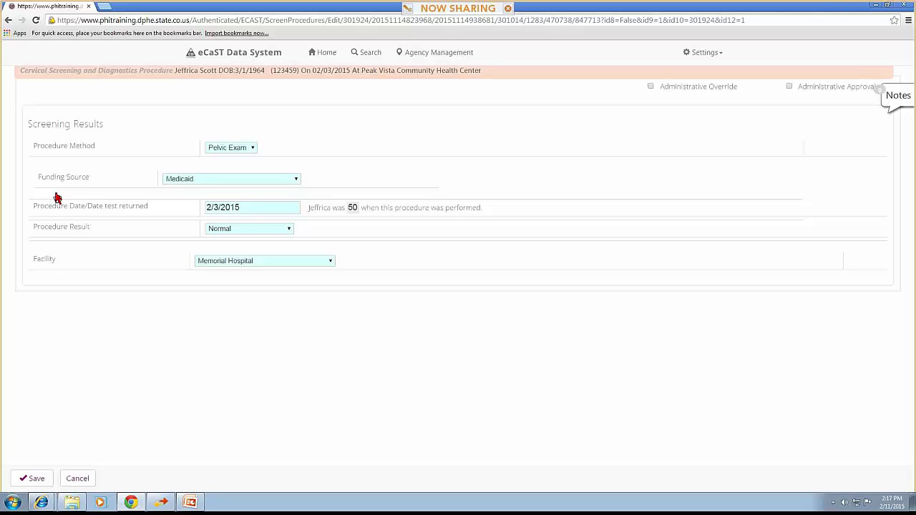
pyautogui.click(180, 180)
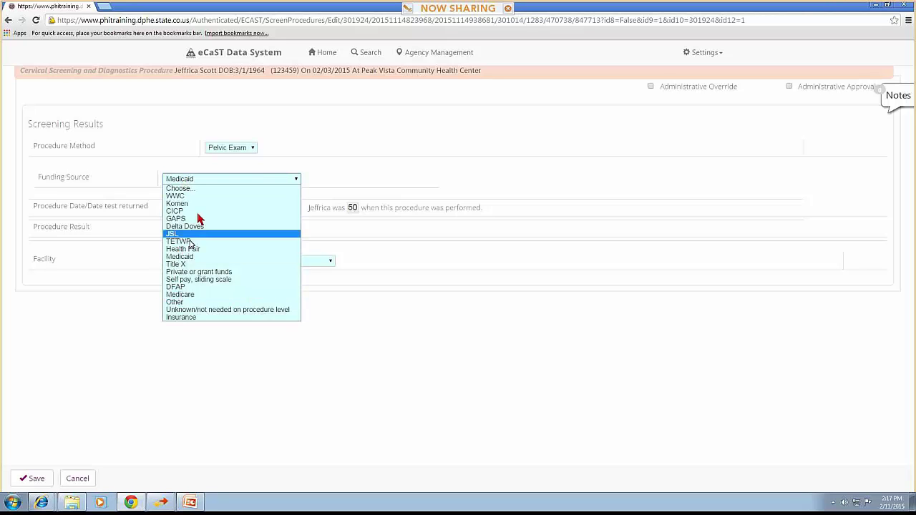
pyautogui.click(201, 197)
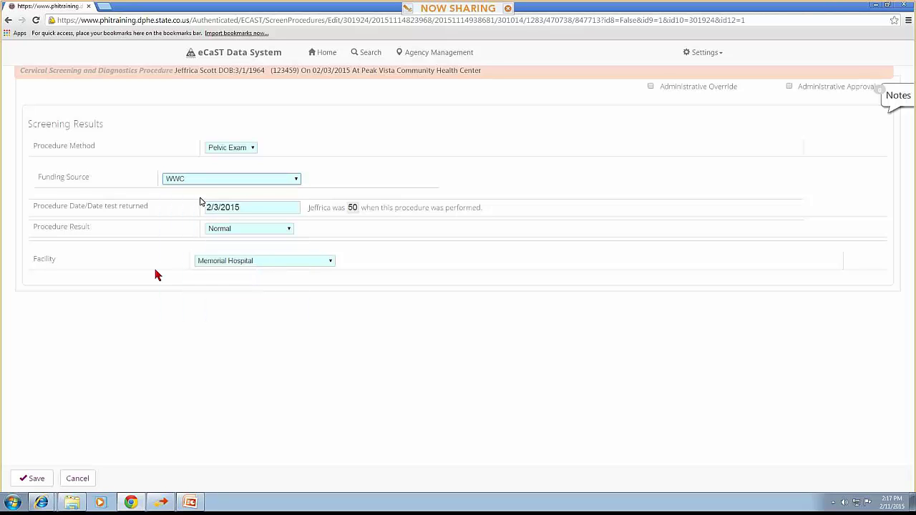
pyautogui.click(33, 478)
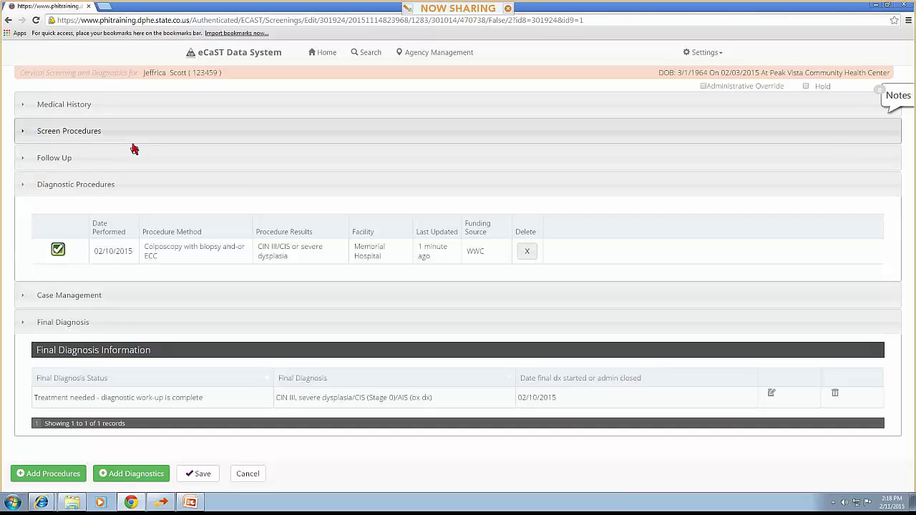
# Save the completed cervical screening and return to the Clinical Cycle screenings list
pyautogui.click(203, 474)
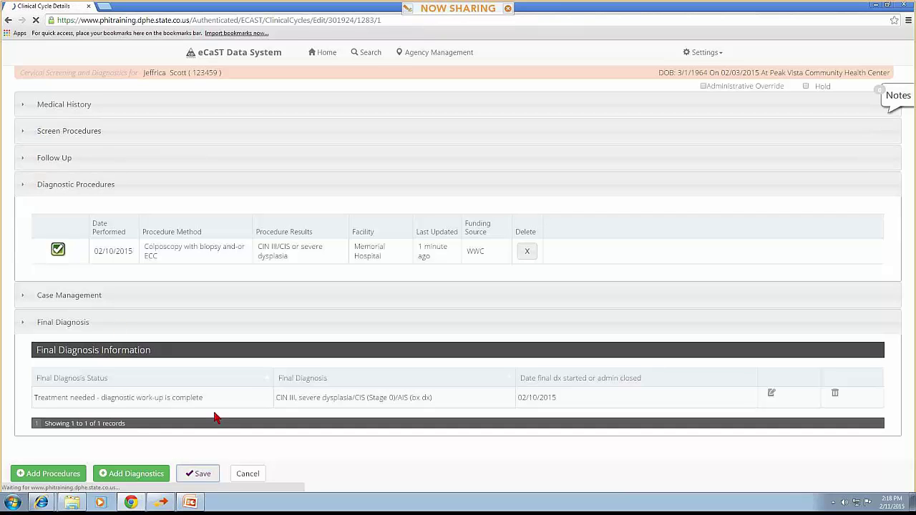